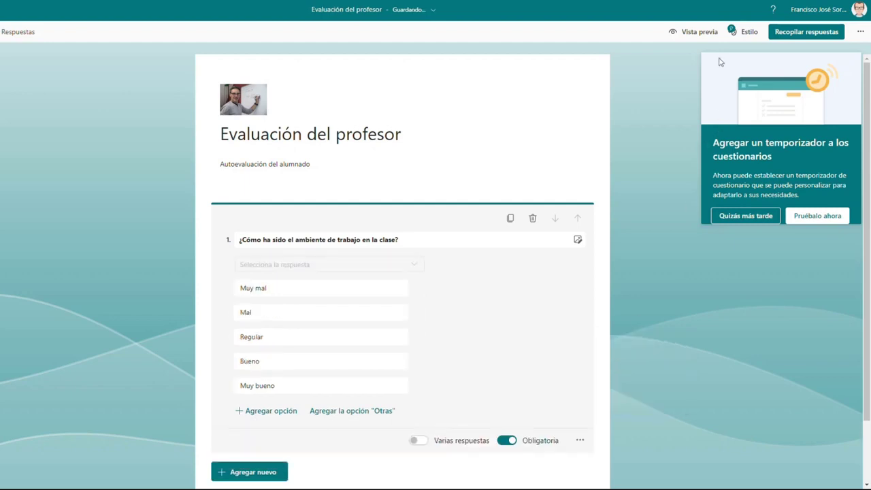
Preview the form, check the answer choices offered for the question about the class working atmosphere, and return to editing
{"action": "left_click", "coordinate": [696, 32]}
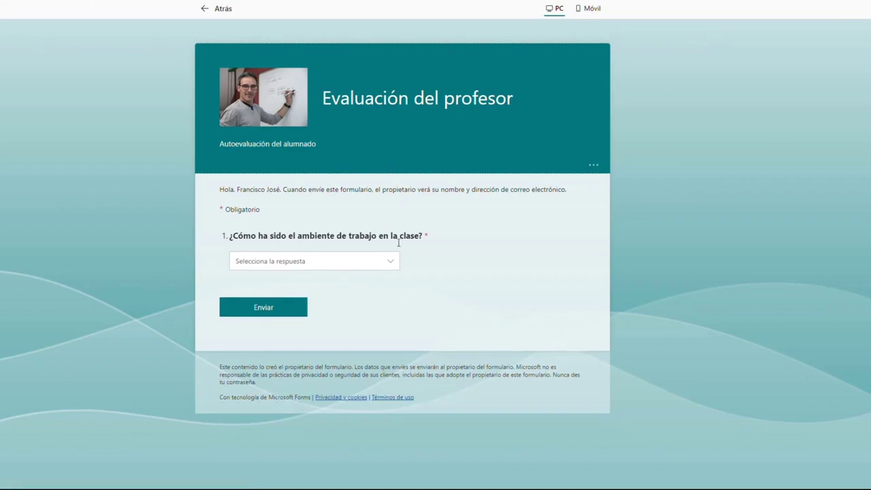
{"action": "left_click", "coordinate": [394, 262]}
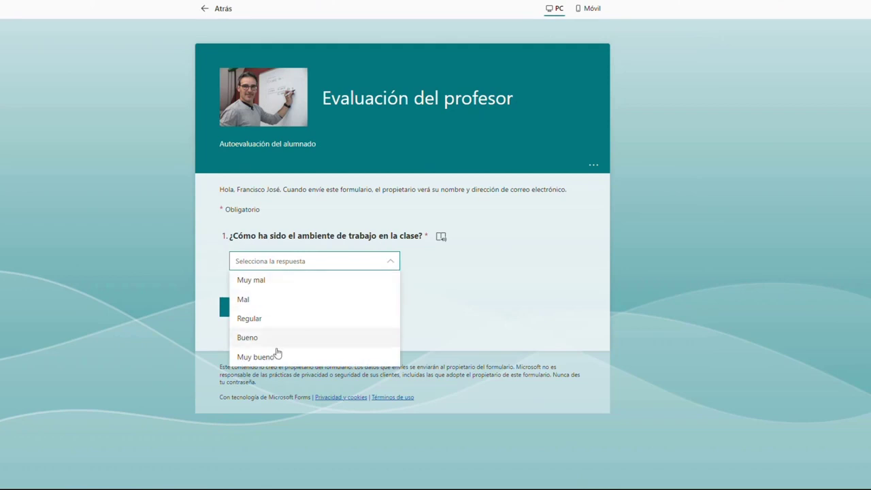
{"action": "left_click", "coordinate": [646, 191]}
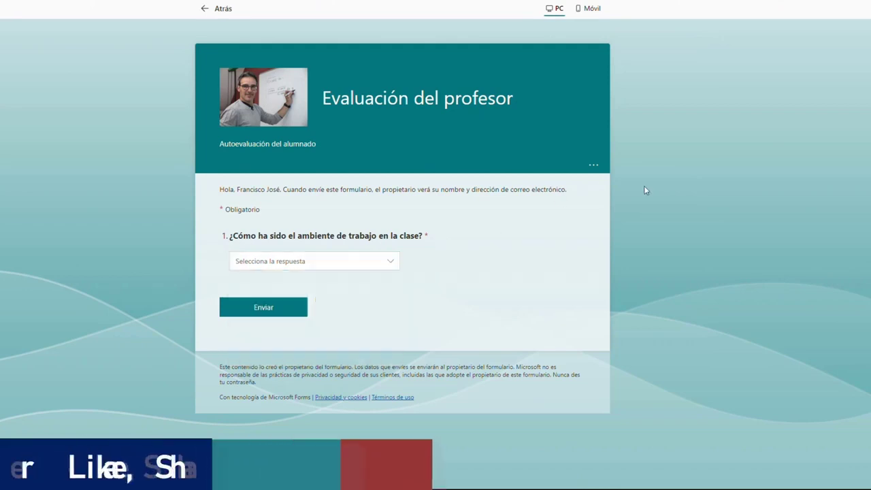
{"action": "left_click", "coordinate": [221, 8]}
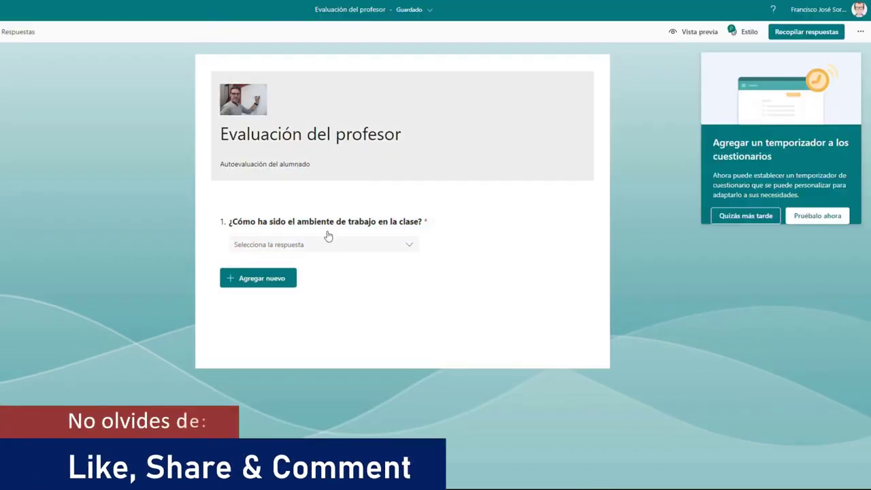
Open the branching options of question 1, inspect the available destinations for the "Muy mal" answer, and return to the form
{"action": "left_click", "coordinate": [469, 251]}
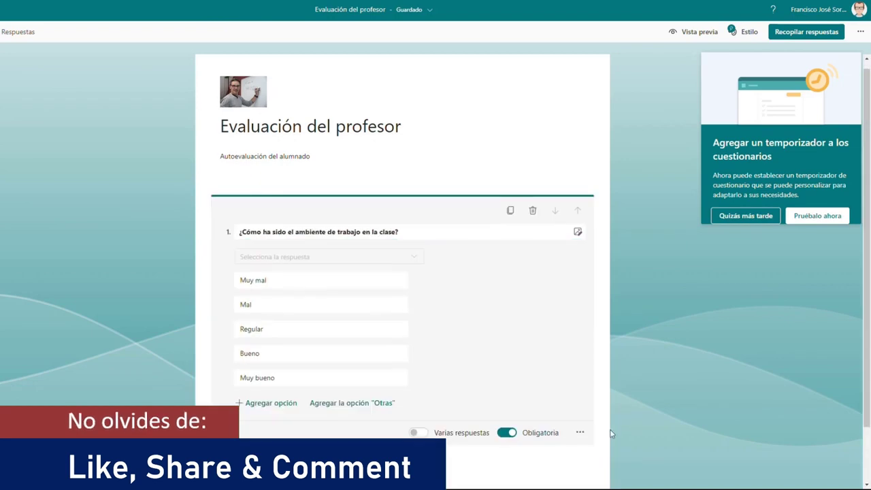
{"action": "left_click", "coordinate": [580, 432]}
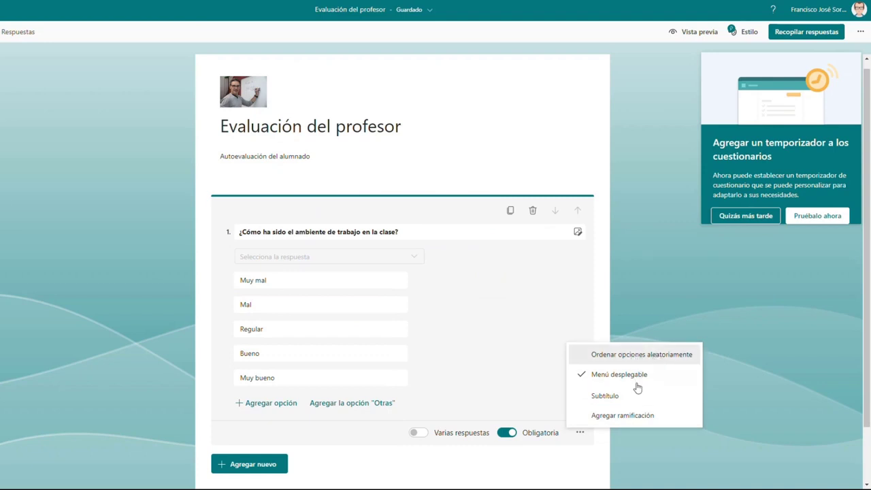
{"action": "left_click", "coordinate": [630, 416]}
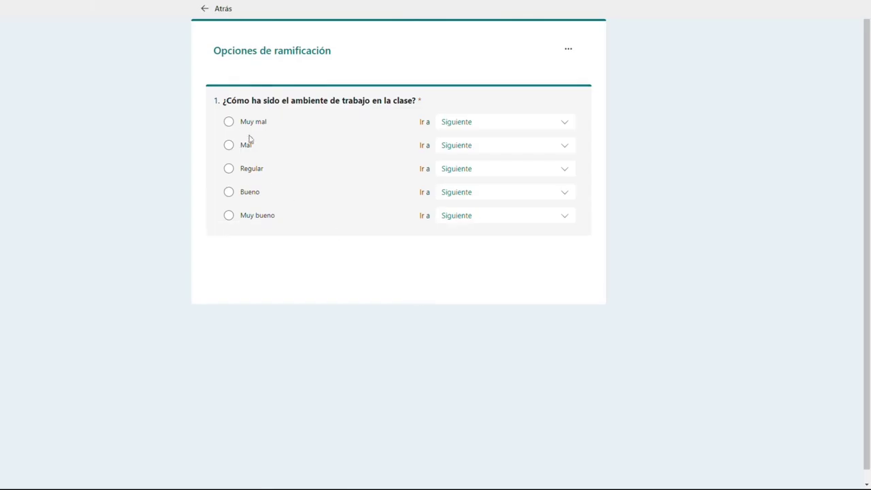
{"action": "left_click", "coordinate": [535, 125]}
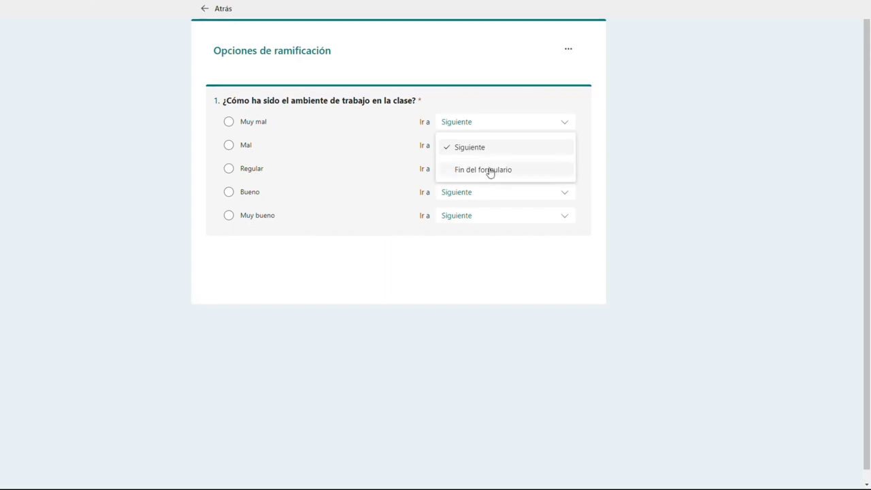
{"action": "left_click", "coordinate": [207, 11]}
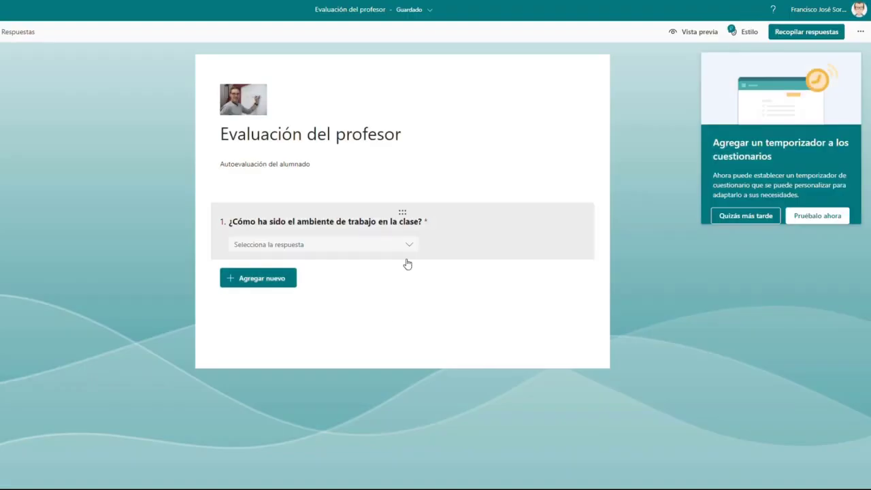
Add a new section to the form after question 1
{"action": "left_click", "coordinate": [467, 252]}
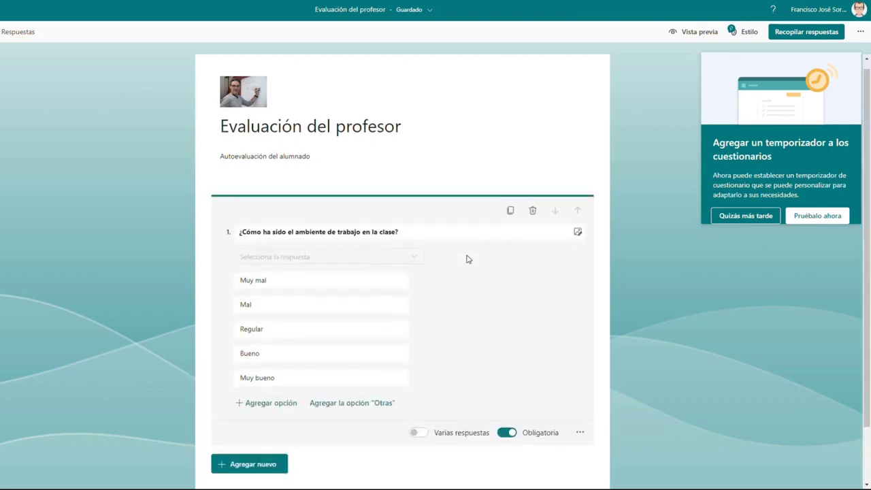
{"action": "scroll", "coordinate": [363, 381], "scroll_direction": "down", "scroll_amount": 1}
{"action": "left_click", "coordinate": [279, 399]}
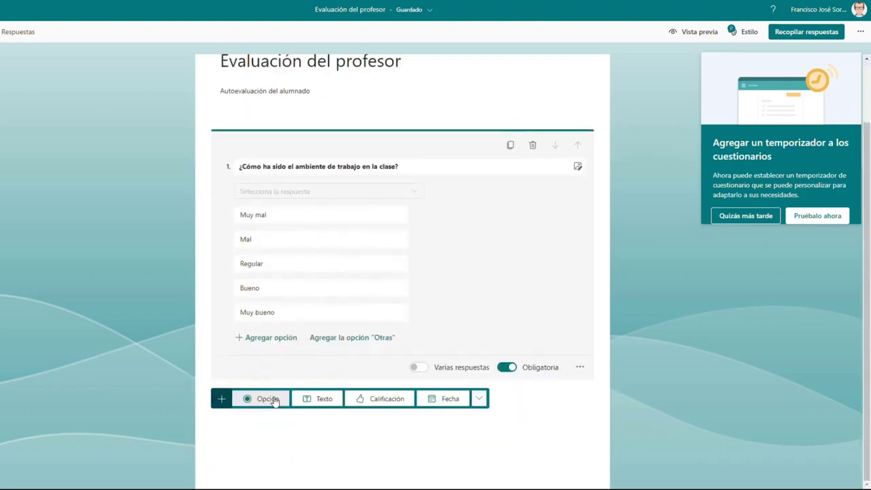
{"action": "left_click", "coordinate": [481, 401]}
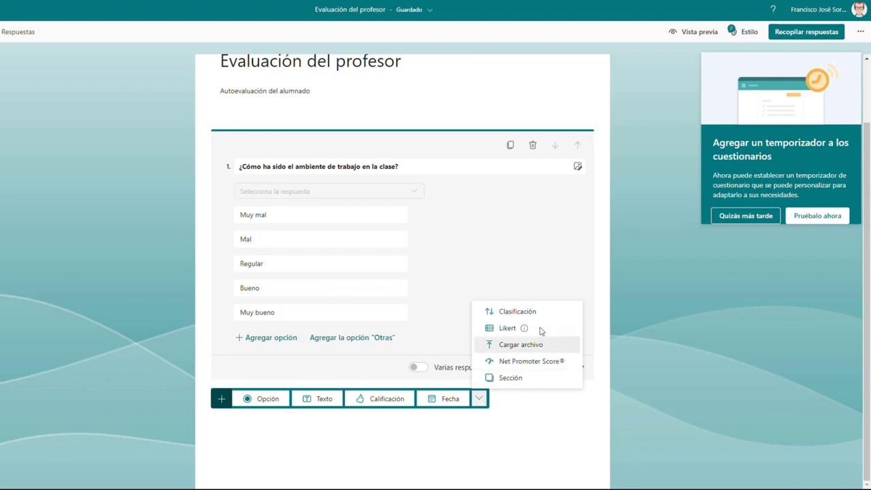
{"action": "left_click", "coordinate": [501, 379]}
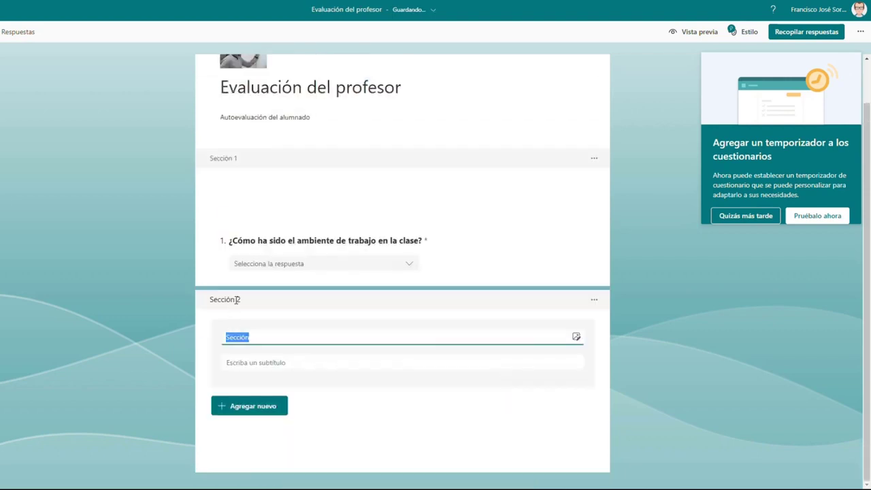
Title the new section "Comentario sobre el ambiente de clase" and leave its subtitle empty
{"action": "left_click", "coordinate": [260, 340]}
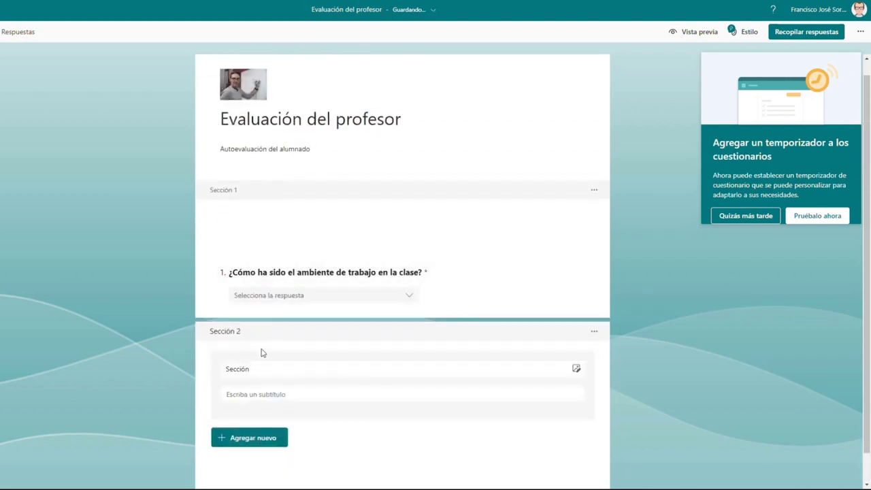
{"action": "left_click", "coordinate": [281, 372]}
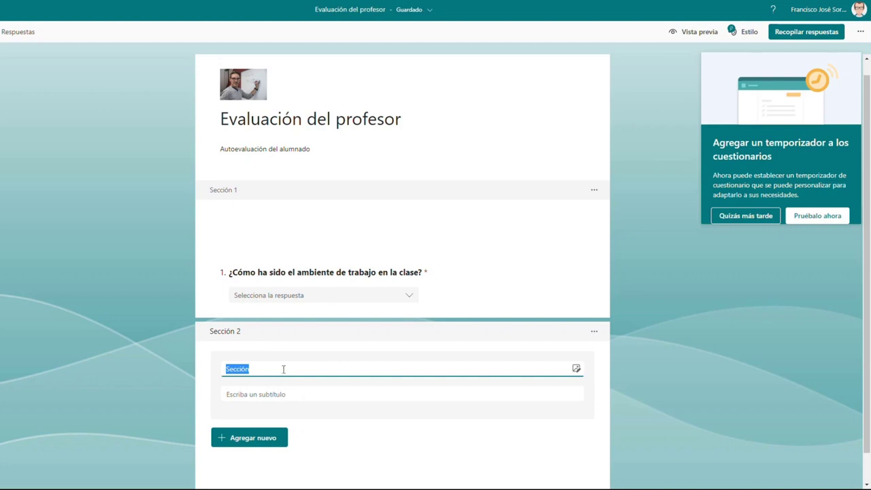
{"action": "key", "text": "BackSpace"}
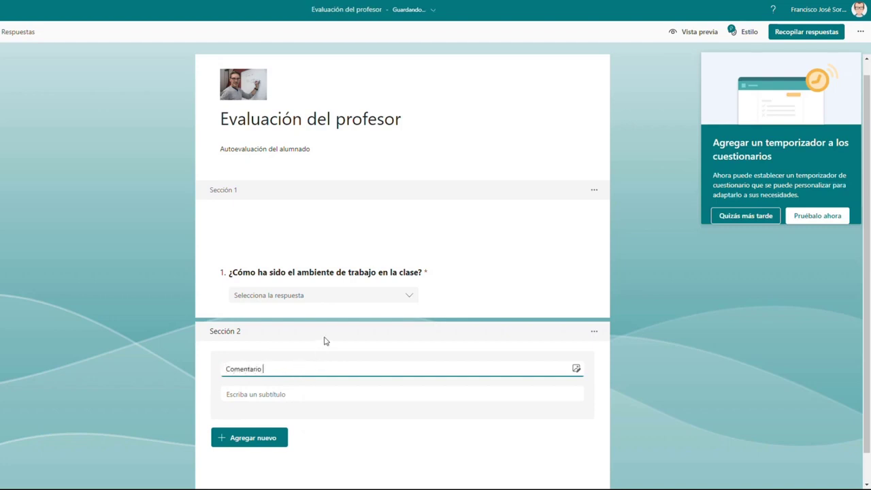
{"action": "type", "text": "Comentario sobre el ambiente de clase"}
{"action": "key", "text": "Return"}
{"action": "key", "text": "BackSpace"}
{"action": "left_click", "coordinate": [501, 429]}
{"action": "left_click", "coordinate": [334, 397]}
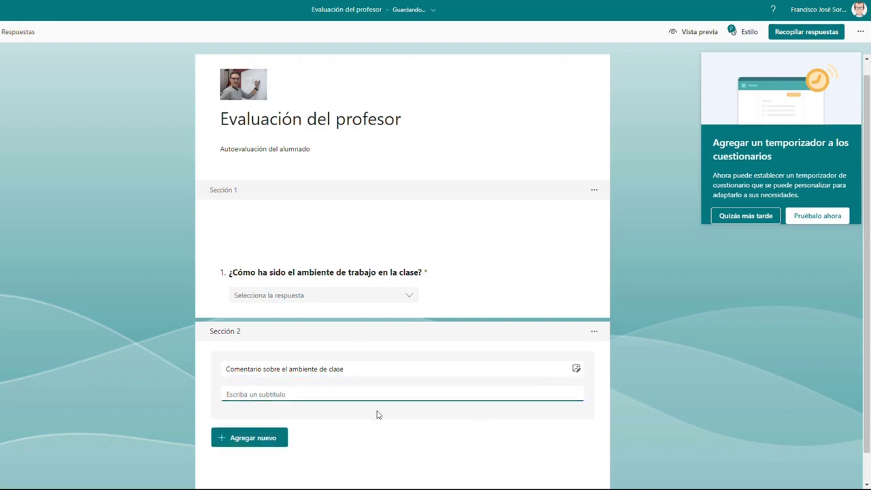
Add a text question to Sección 2 reading "Comenta por qué no estás satisfechos con el ambiente en clase"
{"action": "scroll", "coordinate": [410, 426], "scroll_direction": "down", "scroll_amount": 1}
{"action": "left_click", "coordinate": [274, 413]}
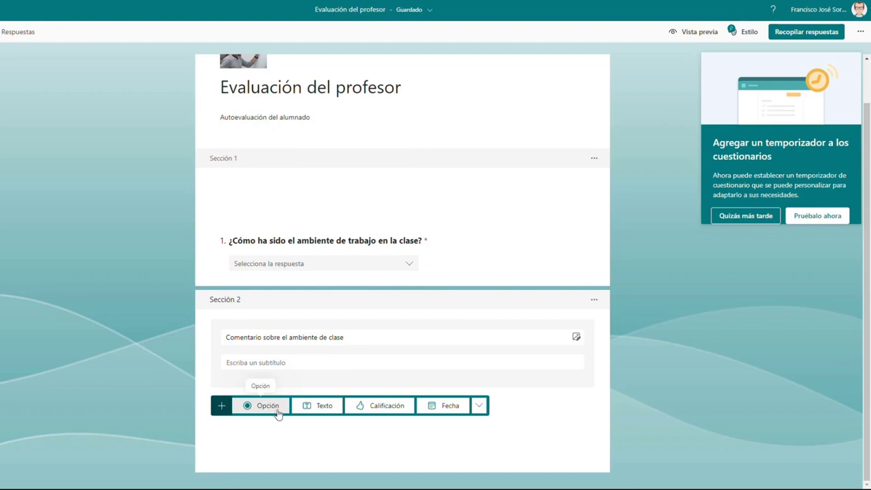
{"action": "left_click", "coordinate": [320, 405]}
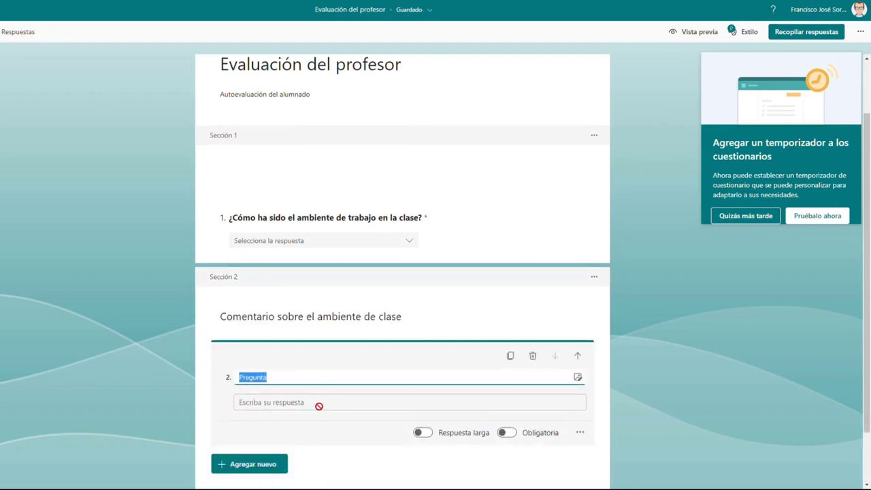
{"action": "type", "text": "Comenta"}
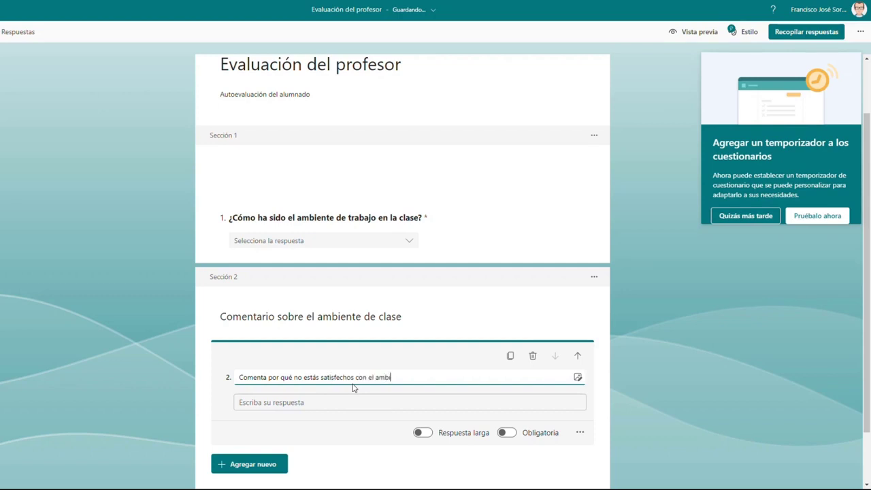
{"action": "left_click", "coordinate": [583, 467]}
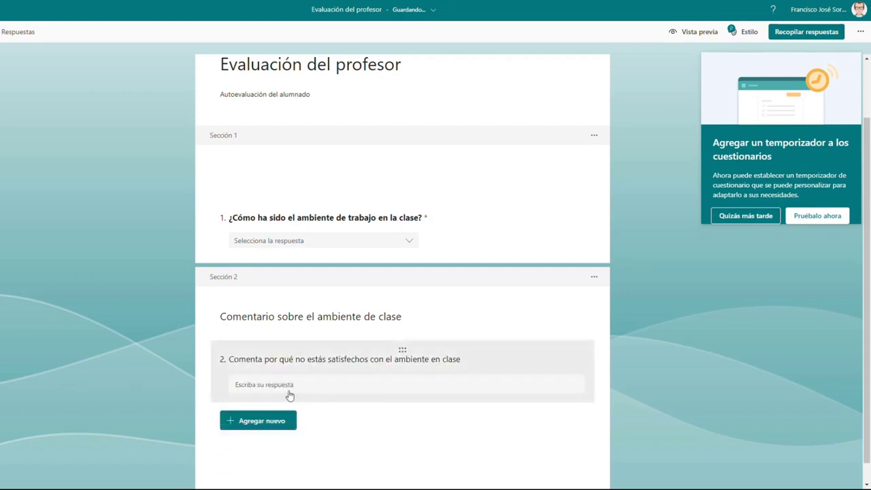
Try the long answer setting on the comment question, resize its answer box, switch back to a short answer, and check its additional options
{"action": "left_click", "coordinate": [356, 371]}
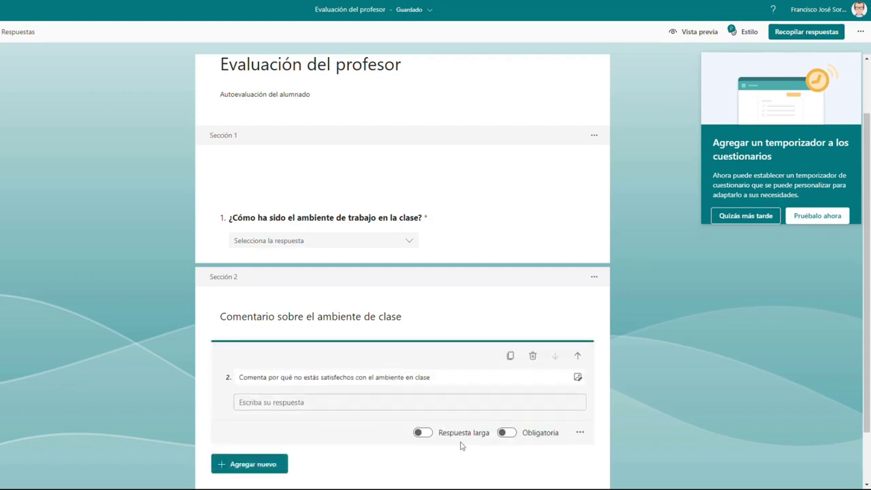
{"action": "left_click", "coordinate": [422, 433]}
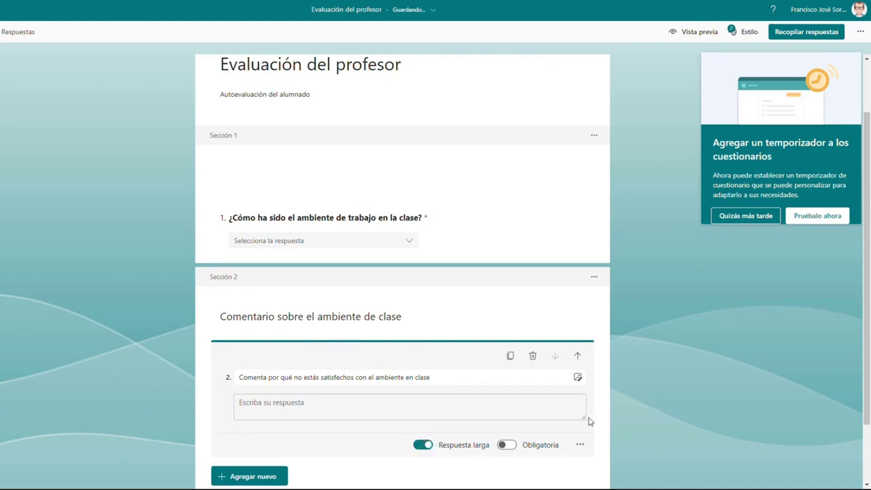
{"action": "mouse_move", "coordinate": [584, 420]}
{"action": "left_mouse_down"}
{"action": "mouse_move", "coordinate": [592, 452]}
{"action": "mouse_move", "coordinate": [570, 424]}
{"action": "left_mouse_up"}
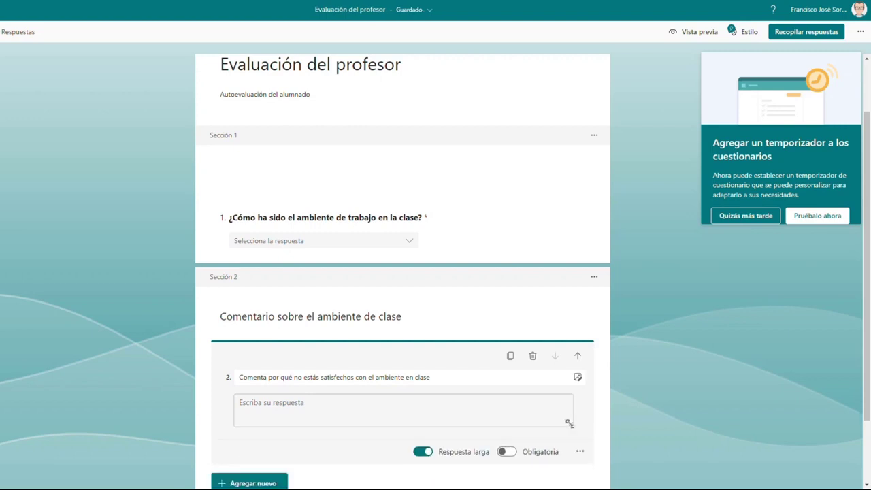
{"action": "left_click", "coordinate": [425, 452]}
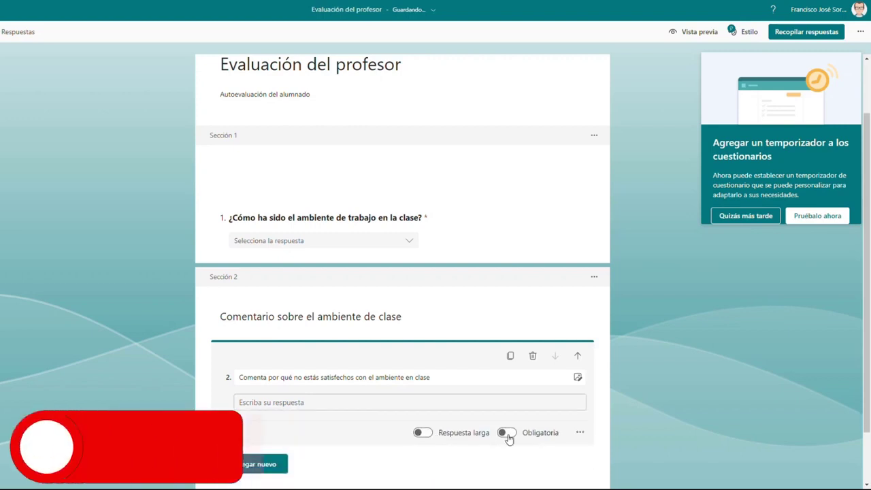
{"action": "left_click", "coordinate": [580, 433]}
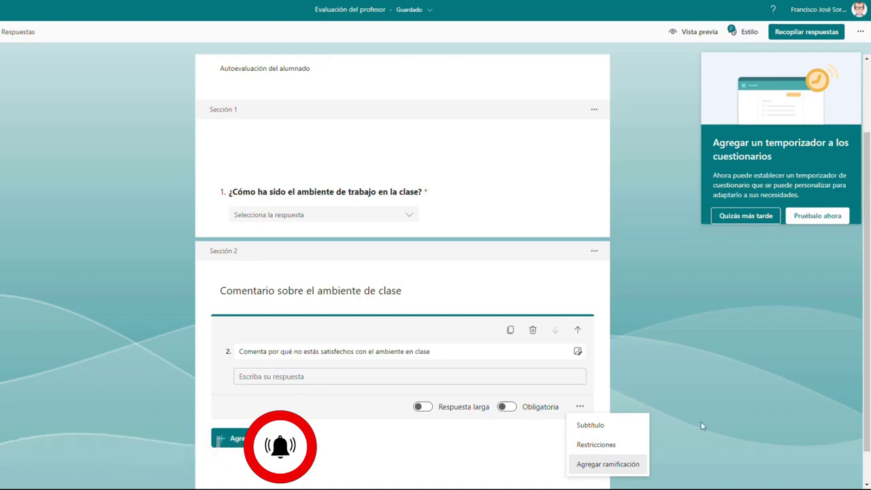
{"action": "left_click", "coordinate": [700, 395]}
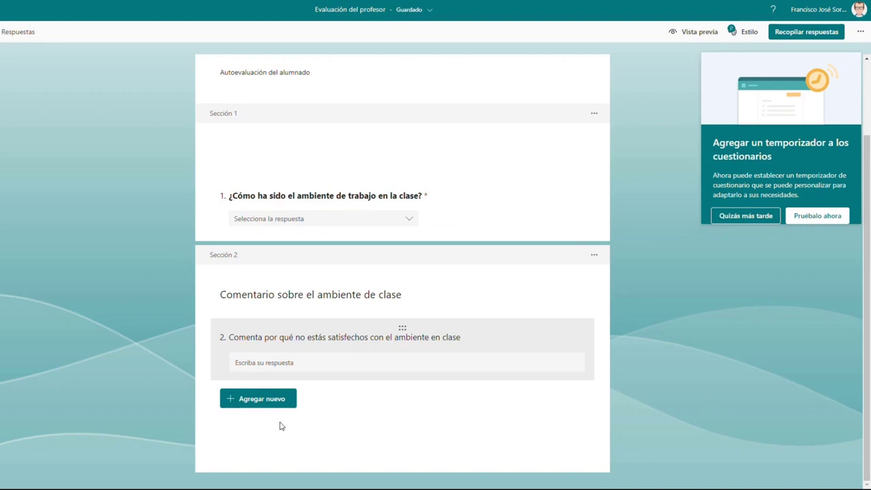
Insert a rating question below question 1 in Sección 1 with the text "¿Cómo ha sido la convivencia en el grupo?"
{"action": "left_click", "coordinate": [263, 374]}
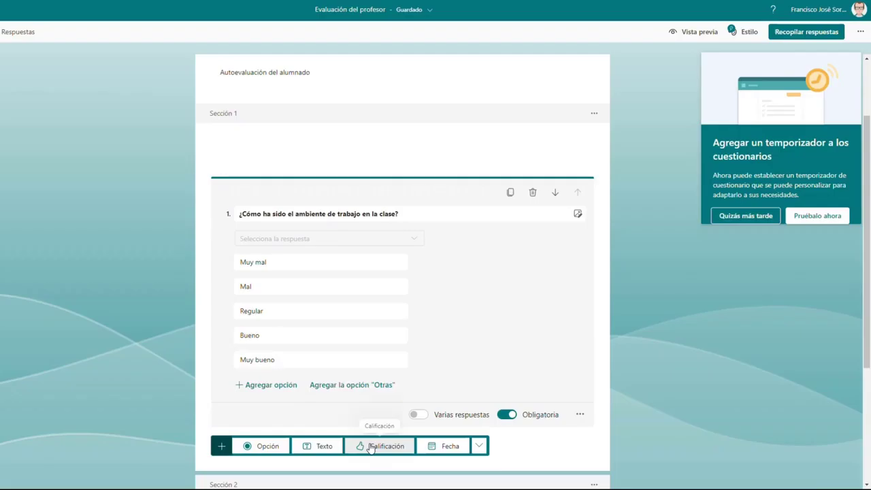
{"action": "left_click", "coordinate": [370, 444]}
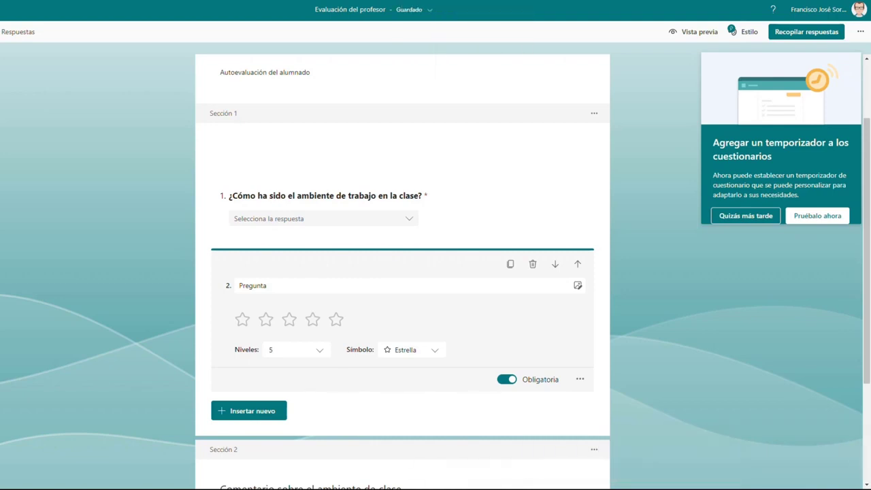
{"action": "left_click", "coordinate": [245, 284]}
{"action": "double_click", "coordinate": [248, 284]}
{"action": "type", "text": "¿Cómo ha sido la convivencia en el grupo?"}
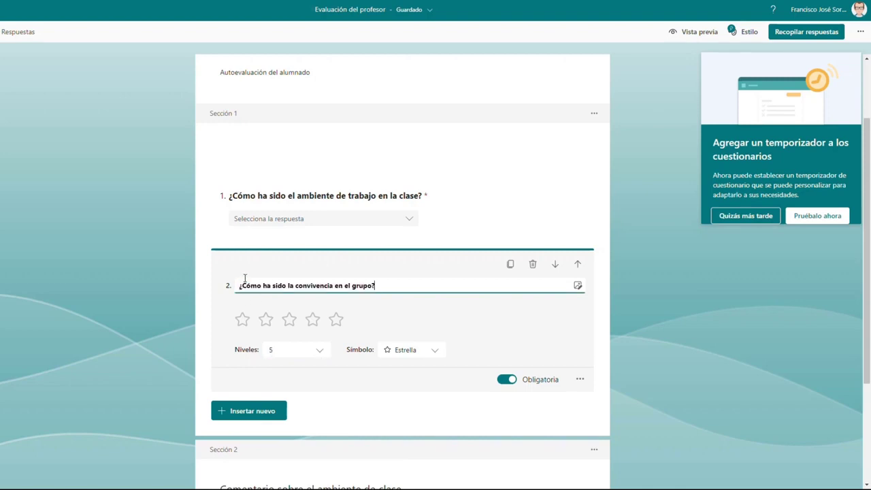
Set the group coexistence rating question to 10 levels
{"action": "left_click", "coordinate": [294, 357]}
{"action": "scroll", "coordinate": [297, 380], "scroll_direction": "down", "scroll_amount": 3}
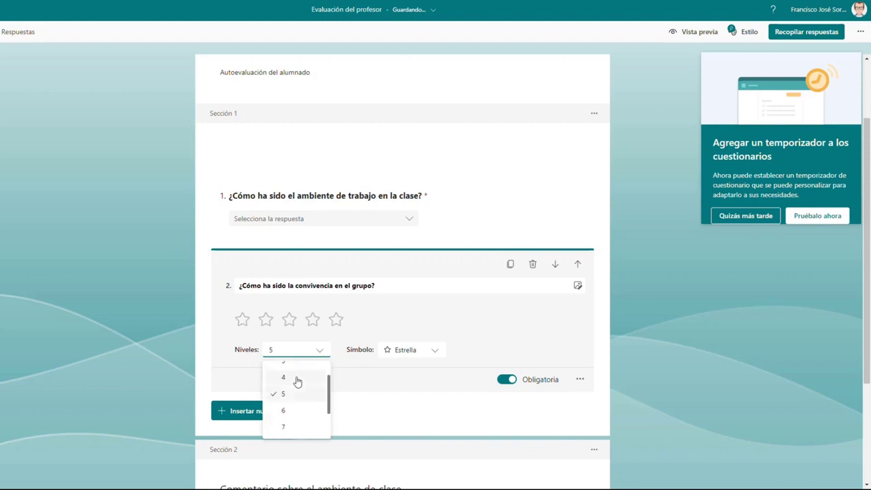
{"action": "left_click", "coordinate": [286, 428]}
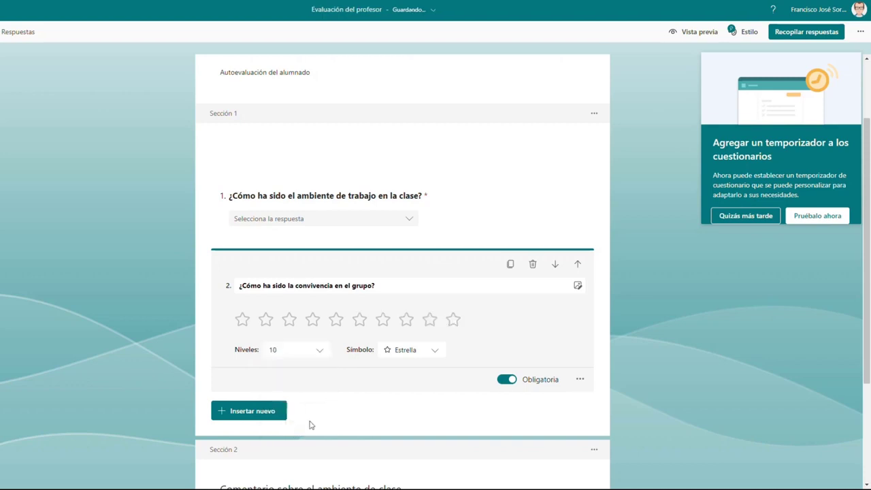
Look through the rating symbols and set the coexistence question's symbol to Número
{"action": "left_click", "coordinate": [416, 352]}
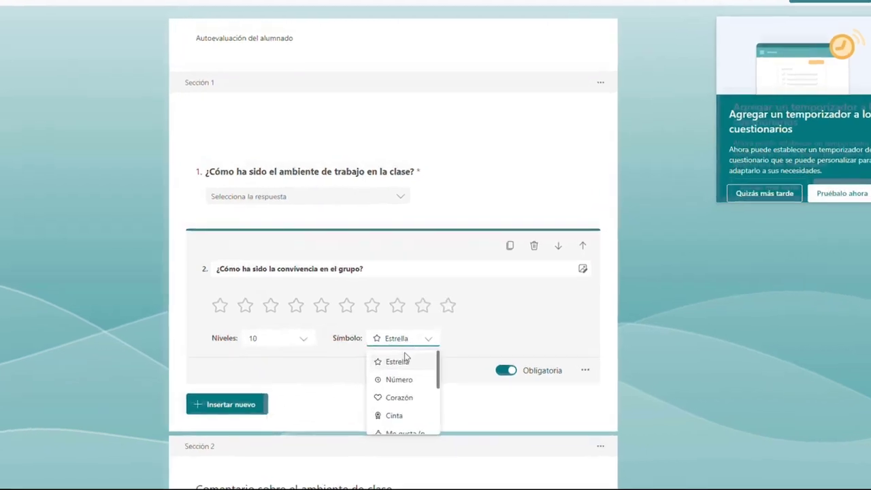
{"action": "scroll", "coordinate": [389, 391], "scroll_direction": "down", "scroll_amount": 2}
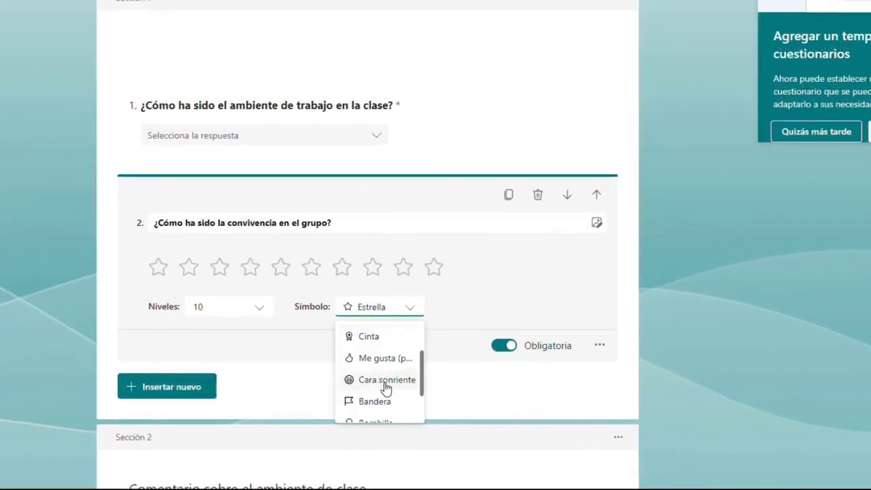
{"action": "scroll", "coordinate": [380, 365], "scroll_direction": "down", "scroll_amount": 2}
{"action": "scroll", "coordinate": [381, 391], "scroll_direction": "up", "scroll_amount": 4}
{"action": "left_click", "coordinate": [380, 358]}
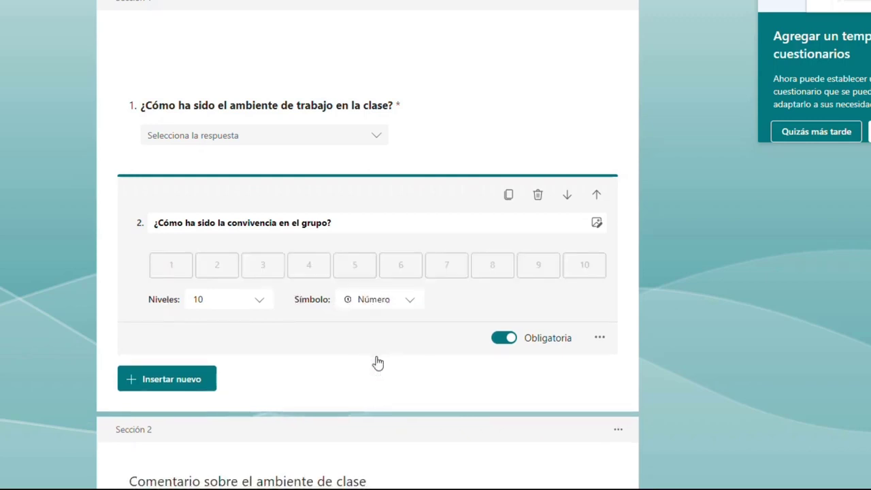
Add the subtitle "Indica tu grado de satisfacción sobre la convivencia en una escala del 1 al 10." to question 2
{"action": "left_click", "coordinate": [323, 216]}
{"action": "left_click", "coordinate": [341, 222]}
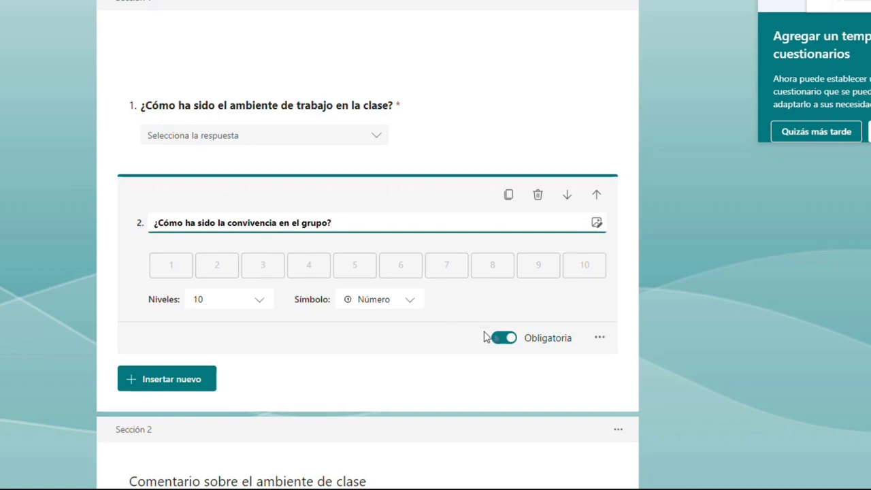
{"action": "left_click", "coordinate": [600, 339]}
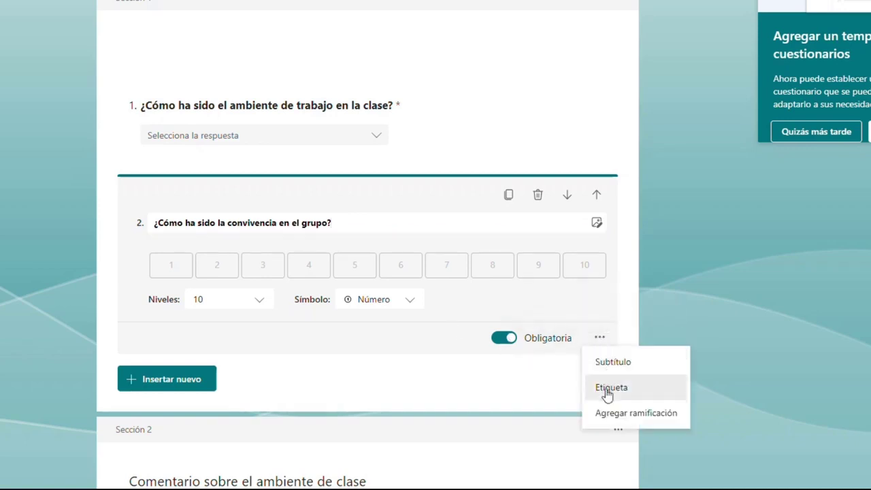
{"action": "left_click", "coordinate": [605, 363]}
{"action": "left_click", "coordinate": [205, 252]}
{"action": "type", "text": "Indica tu grado de satisfacción sobre la convivencia en una escala del 1 al t"}
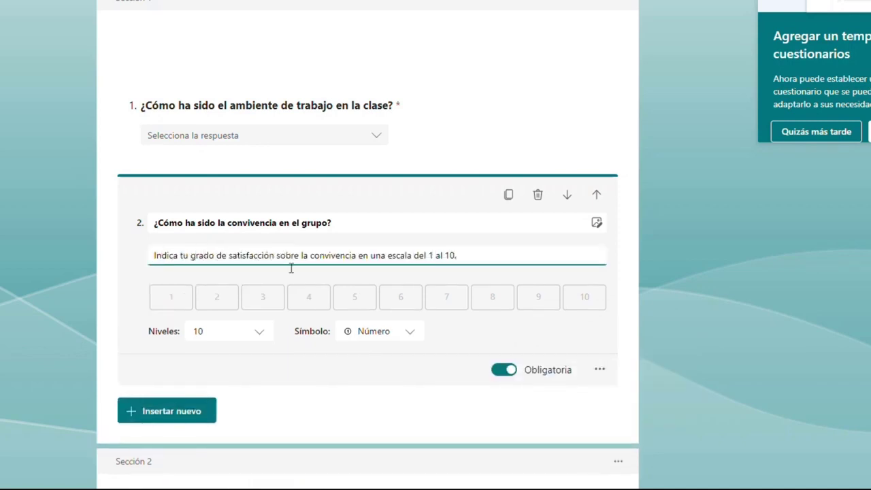
{"action": "type", "text": "."}
{"action": "left_click", "coordinate": [778, 313]}
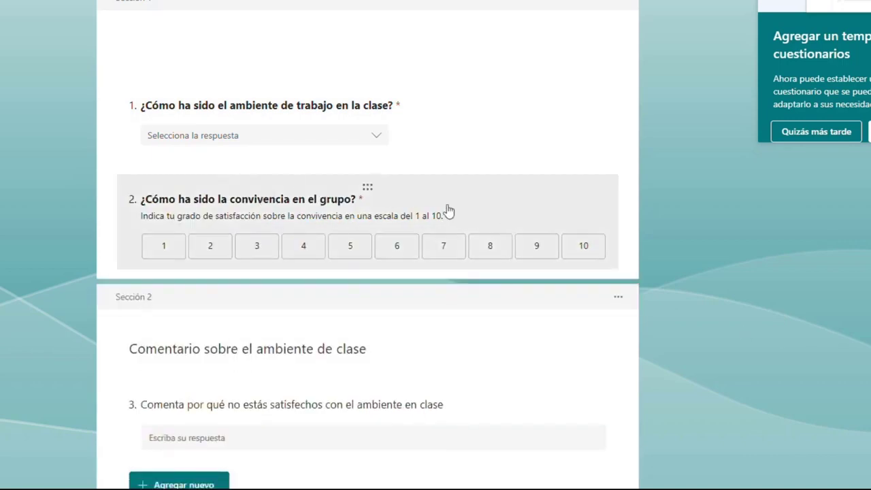
Preview the form and check the answer choices offered for question 1 about the class working atmosphere
{"action": "scroll", "coordinate": [417, 267], "scroll_direction": "up", "scroll_amount": 1}
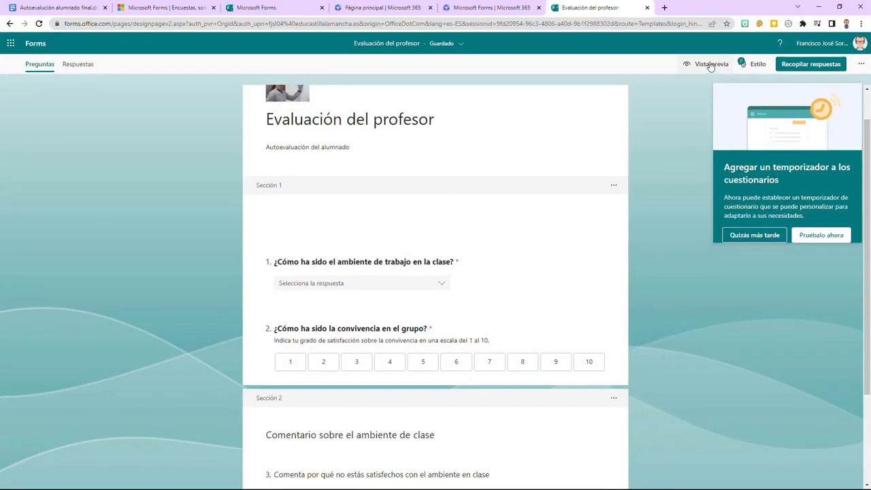
{"action": "left_click", "coordinate": [715, 64]}
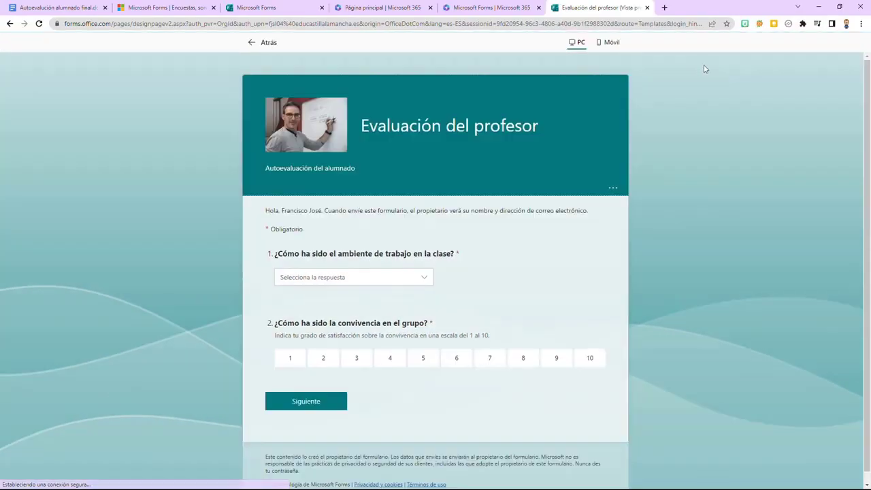
{"action": "left_click", "coordinate": [351, 284]}
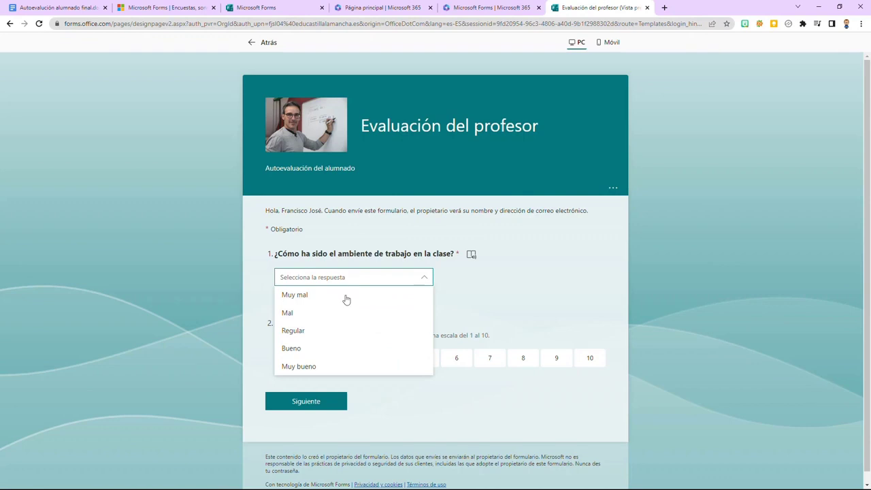
{"action": "left_click", "coordinate": [545, 306]}
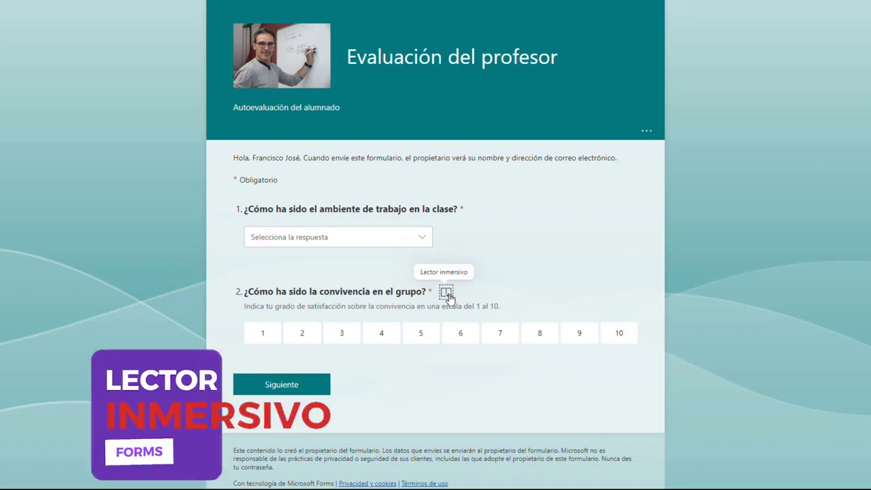
Open the immersive reader for question 2, listen to part of the text read aloud, and pause it
{"action": "left_click", "coordinate": [447, 294]}
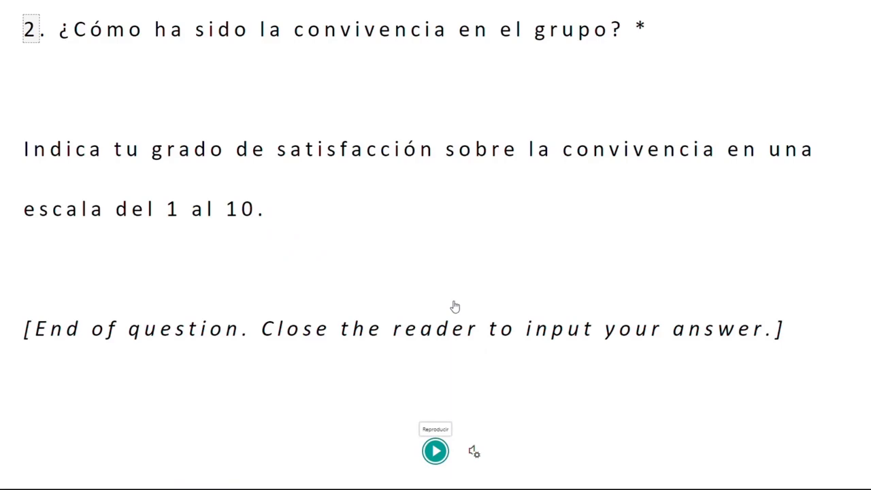
{"action": "left_click", "coordinate": [435, 453]}
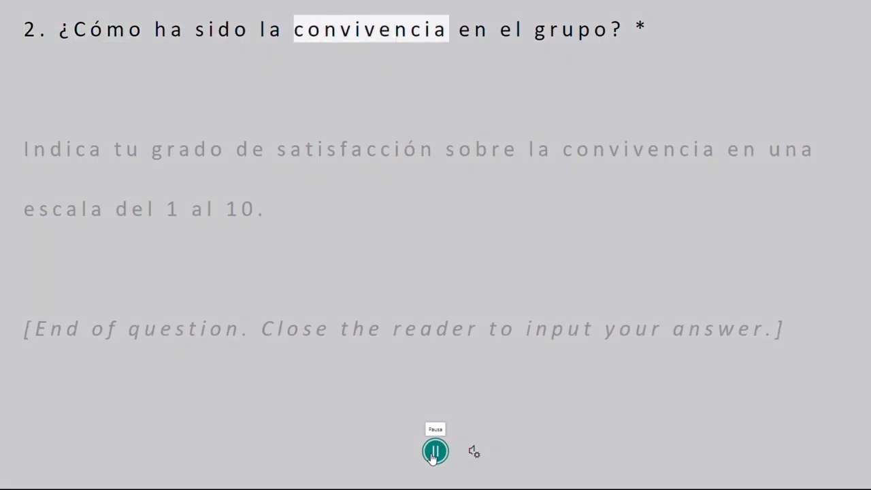
{"action": "left_click", "coordinate": [435, 452]}
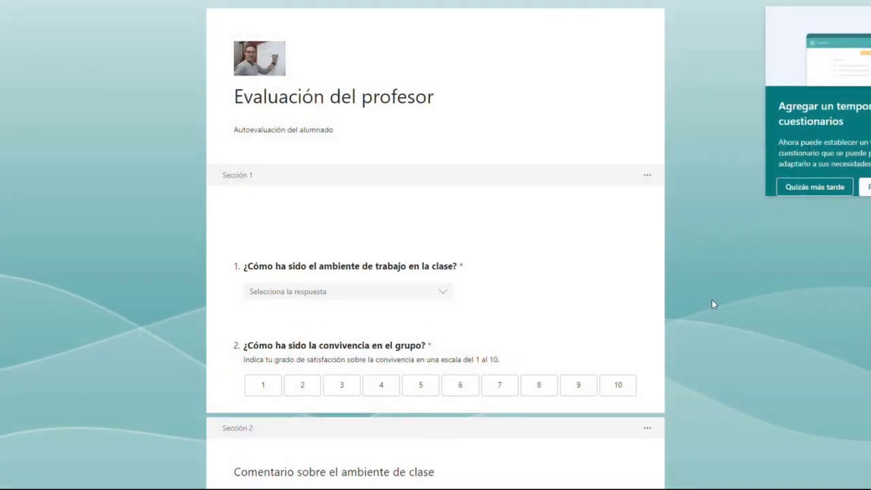
Insert a date question below question 2 in Sección 1 with the text "¿Cuándo deseas que se celebre la Semana Cultural?"
{"action": "left_click", "coordinate": [484, 348]}
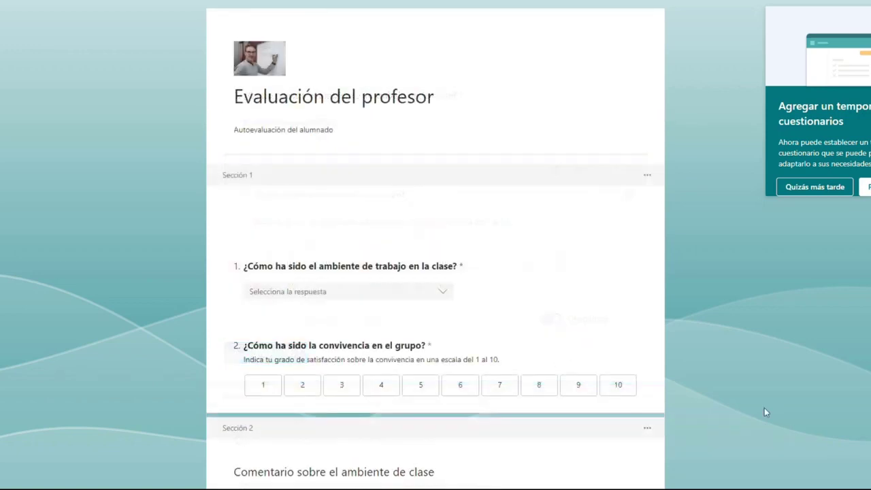
{"action": "scroll", "coordinate": [497, 338], "scroll_direction": "down", "scroll_amount": 2}
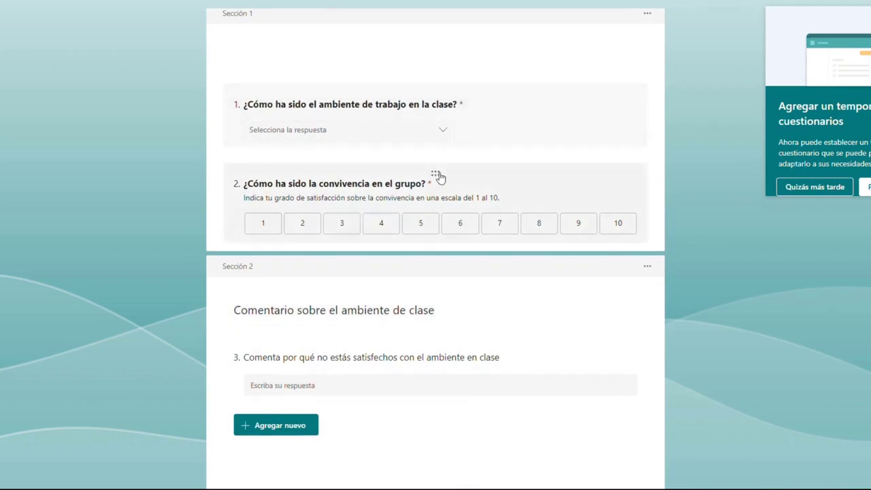
{"action": "left_click", "coordinate": [537, 242]}
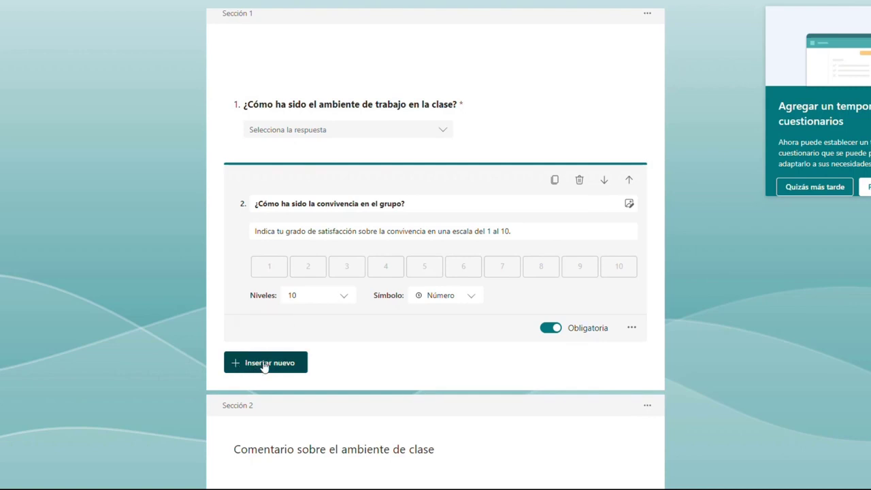
{"action": "left_click", "coordinate": [265, 365]}
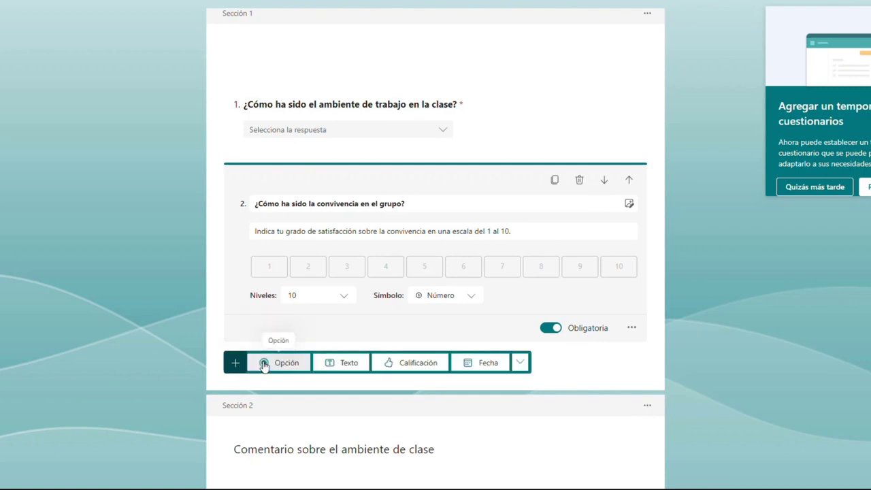
{"action": "left_click", "coordinate": [477, 366]}
{"action": "left_click", "coordinate": [342, 299]}
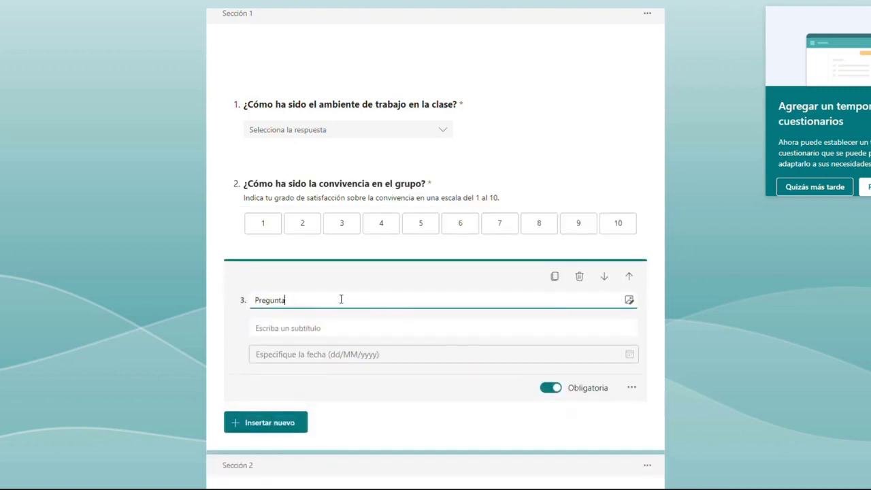
{"action": "double_click", "coordinate": [251, 299]}
{"action": "type", "text": "¿Cuándo deseas que se celebre la Semana Cultural?"}
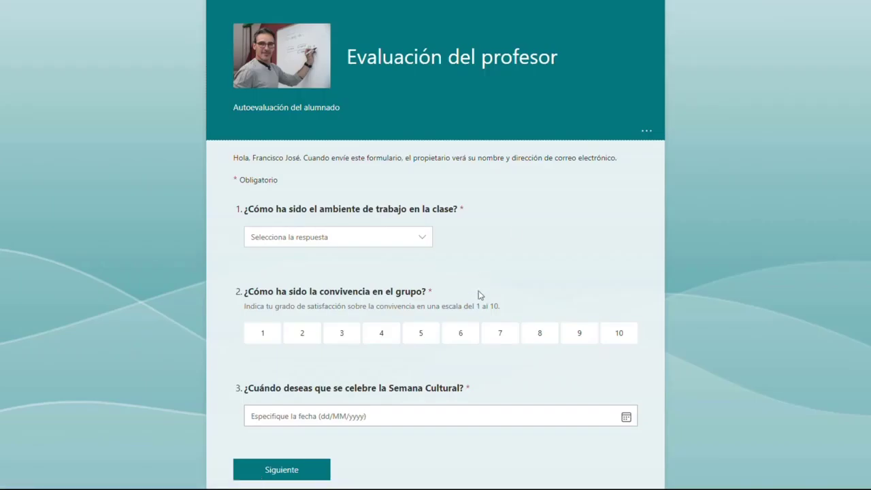
Test the Semana Cultural date question in the form preview by choosing 17/03/2023, and return to the editor
{"action": "scroll", "coordinate": [479, 293], "scroll_direction": "down", "scroll_amount": 1}
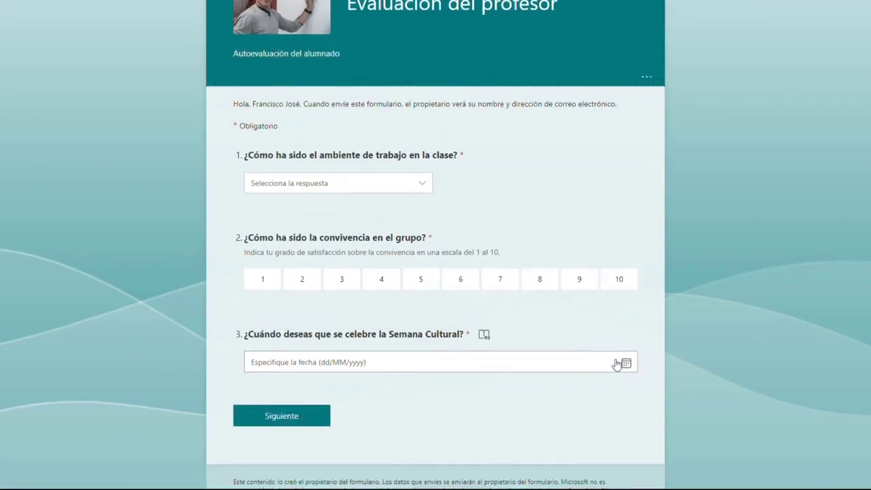
{"action": "left_click", "coordinate": [626, 364]}
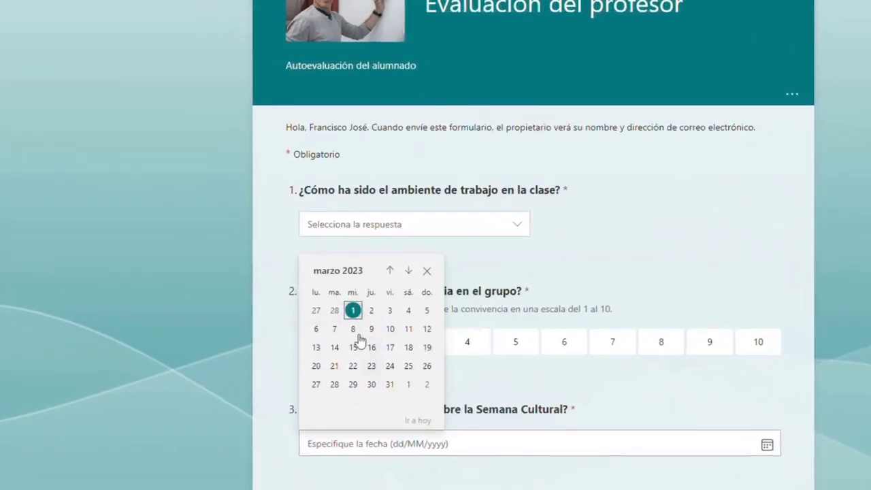
{"action": "left_click", "coordinate": [392, 348]}
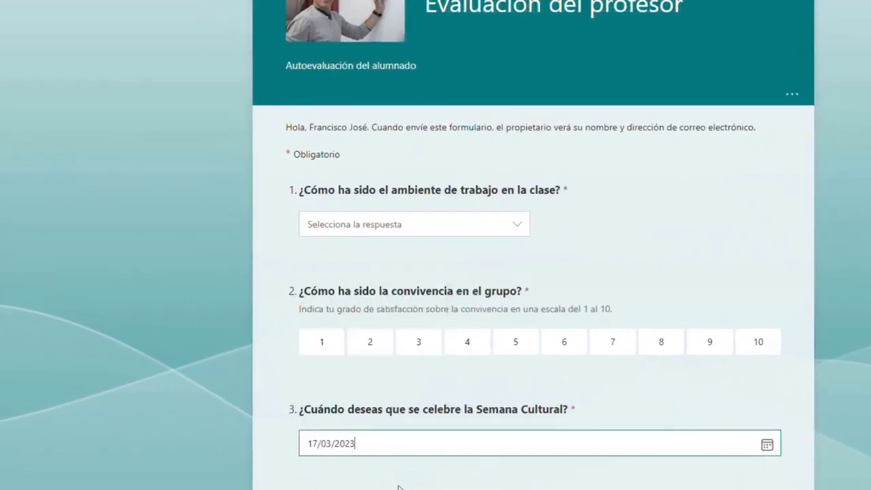
{"action": "left_click", "coordinate": [227, 10]}
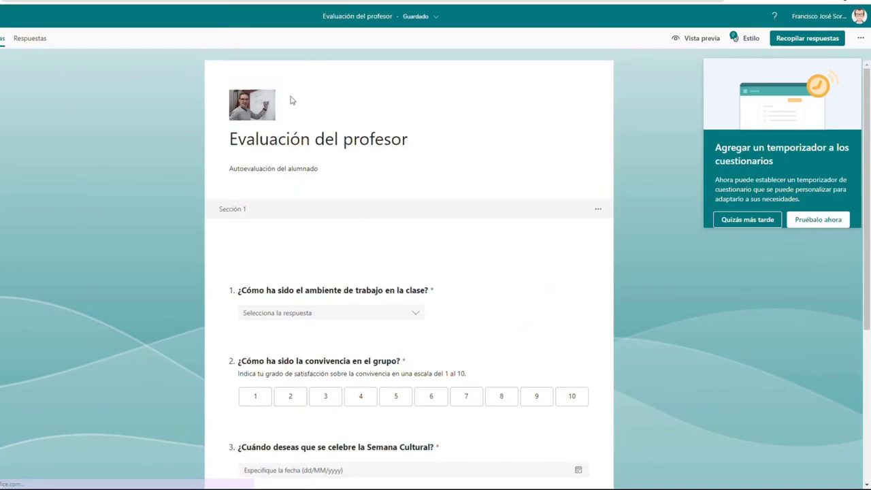
Try moving the Semana Cultural question above the group coexistence question, and return it to third place
{"action": "scroll", "coordinate": [445, 318], "scroll_direction": "down", "scroll_amount": 2}
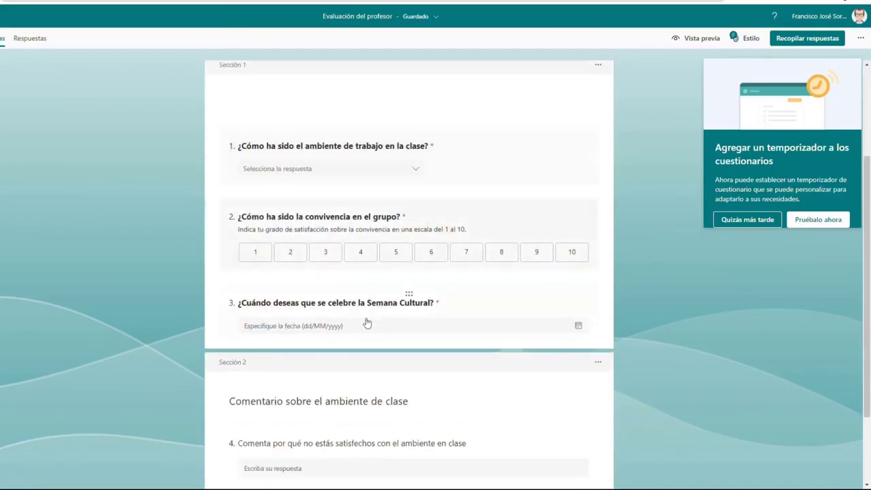
{"action": "mouse_move", "coordinate": [410, 297]}
{"action": "left_mouse_down"}
{"action": "mouse_move", "coordinate": [406, 230]}
{"action": "mouse_move", "coordinate": [402, 304]}
{"action": "mouse_move", "coordinate": [408, 294]}
{"action": "left_mouse_up"}
{"action": "left_click", "coordinate": [531, 301]}
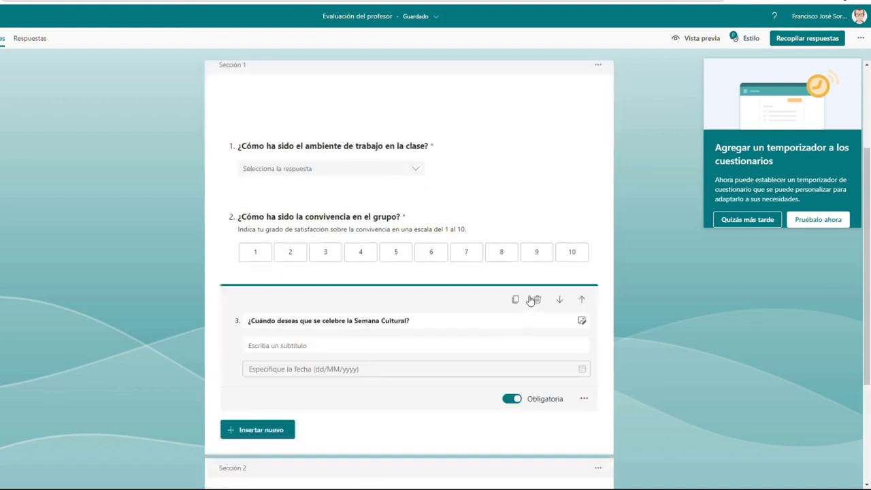
{"action": "left_click", "coordinate": [583, 301]}
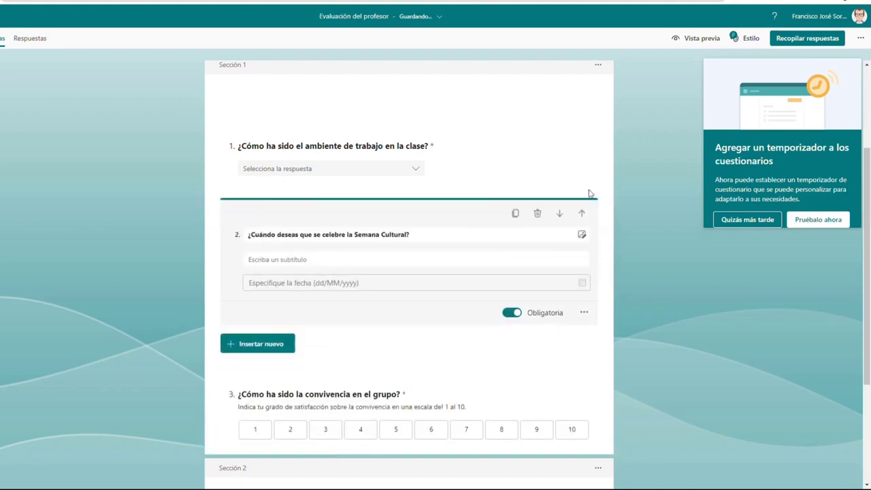
{"action": "left_click", "coordinate": [565, 217]}
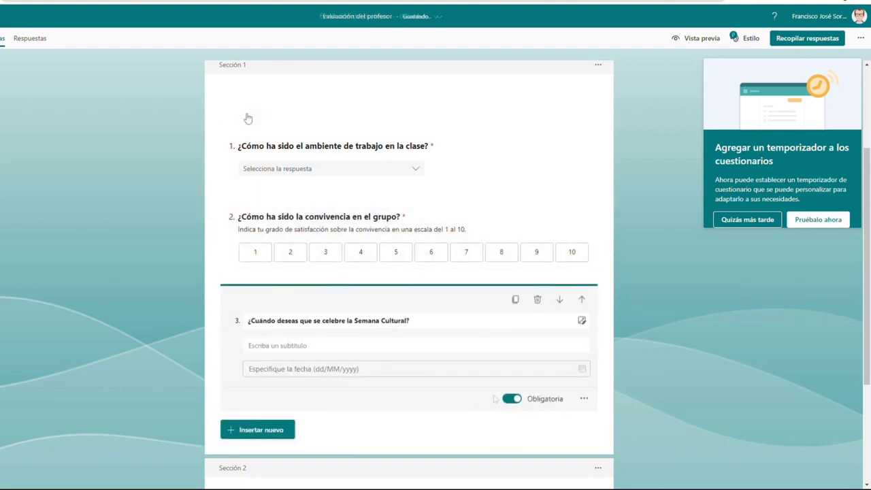
Insert Likert question "¿Dónde he encontrado las principales dificultades?" below question 3, with five difficulty-type columns and rows Raras veces, A veces, Con frecuencia, Muy frecuentemente
{"action": "left_click", "coordinate": [284, 430]}
{"action": "left_click", "coordinate": [485, 430]}
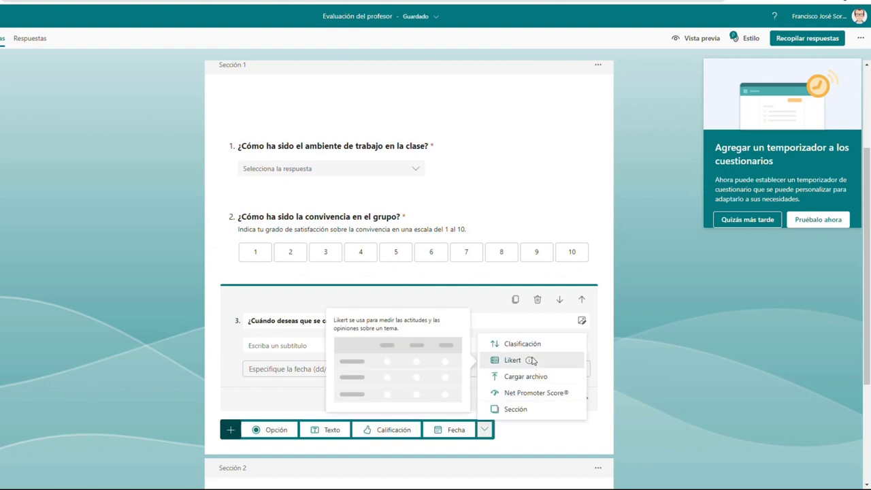
{"action": "left_click", "coordinate": [525, 360]}
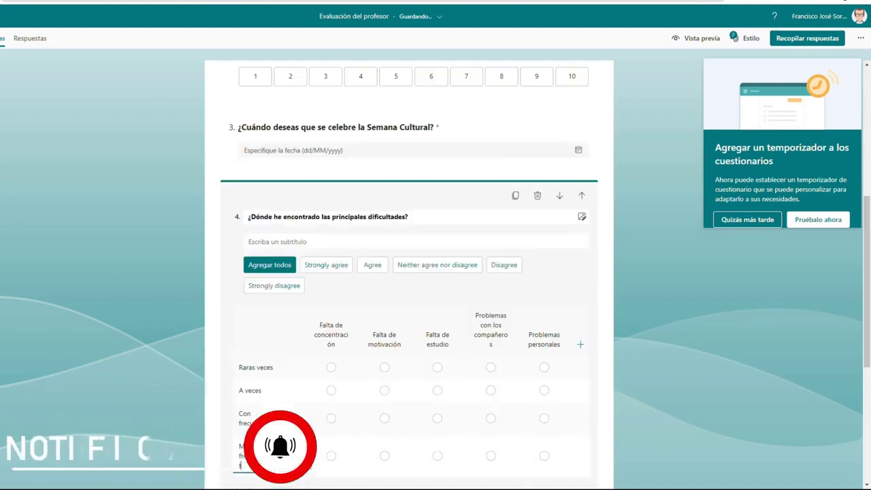
{"action": "type", "text": "te"}
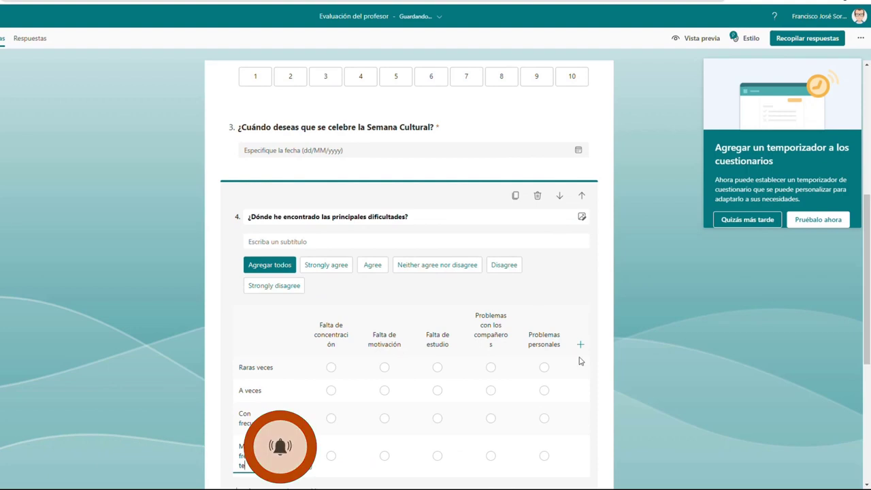
{"action": "scroll", "coordinate": [608, 368], "scroll_direction": "down", "scroll_amount": 2}
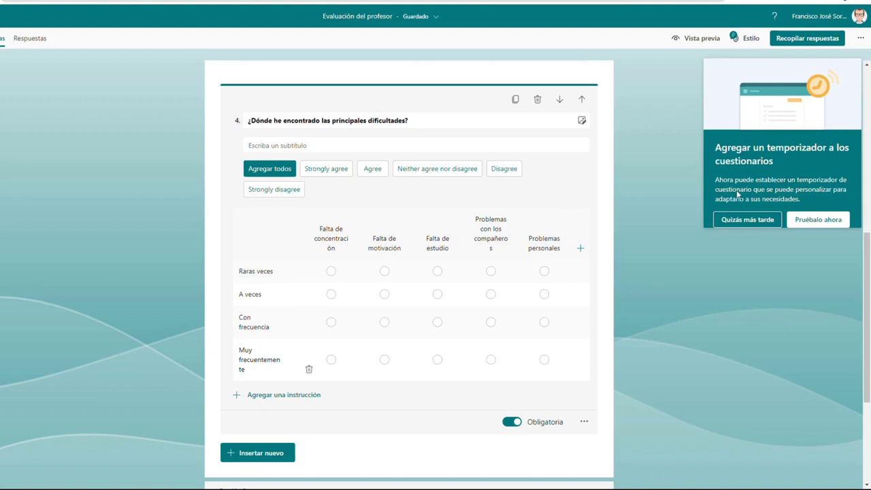
Preview the form and examine how the Likert question about the main difficulties appears to respondents
{"action": "left_click", "coordinate": [703, 42]}
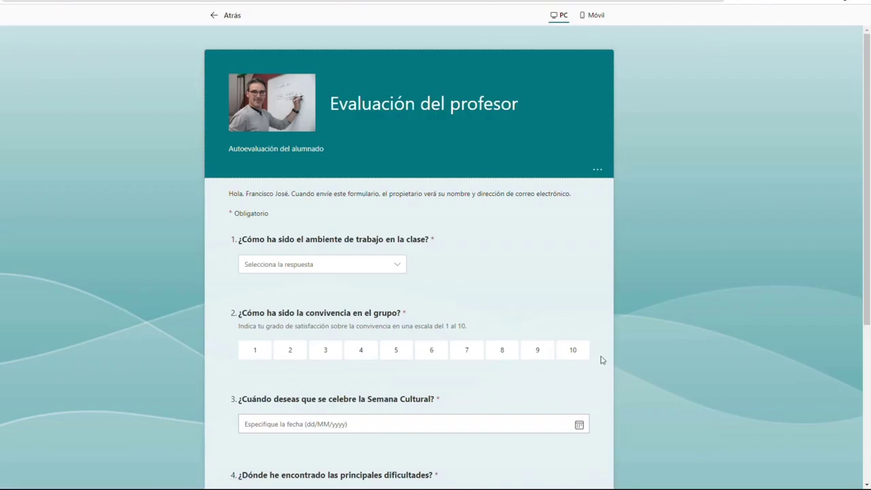
{"action": "scroll", "coordinate": [602, 359], "scroll_direction": "down", "scroll_amount": 3}
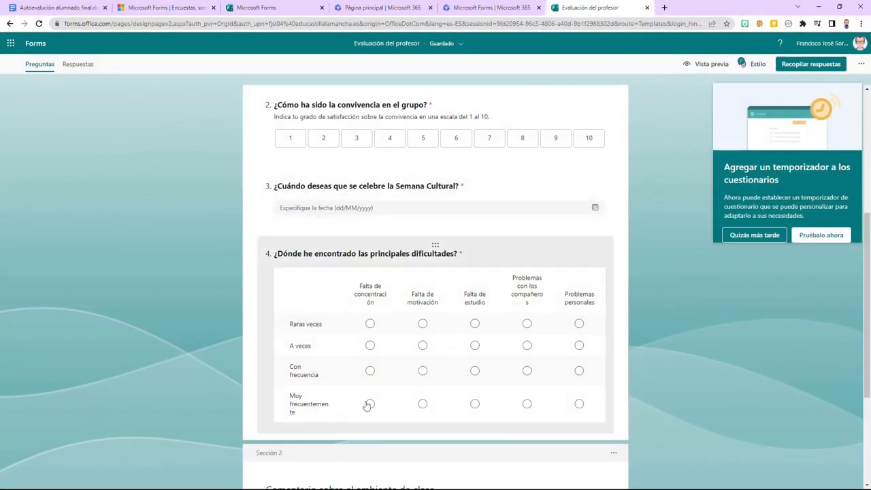
Insert a file upload question below the Likert question about difficulties, at the end of Sección 1
{"action": "left_click", "coordinate": [309, 434]}
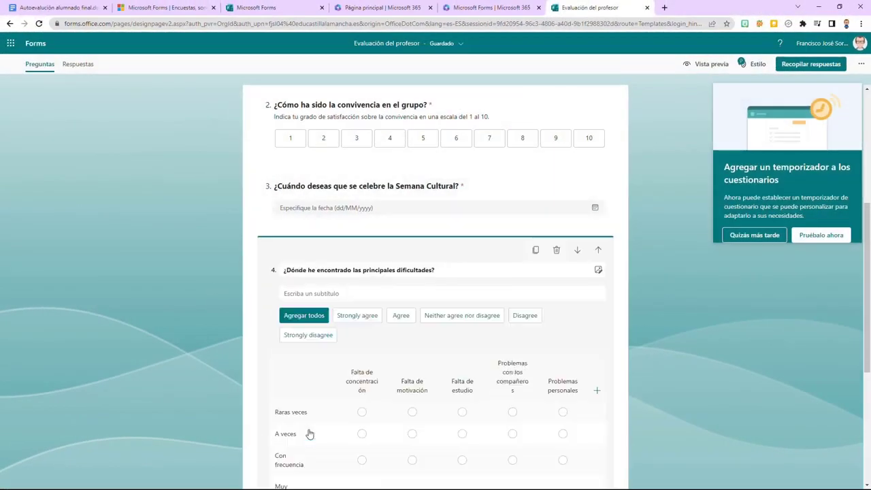
{"action": "scroll", "coordinate": [386, 402], "scroll_direction": "down", "scroll_amount": 4}
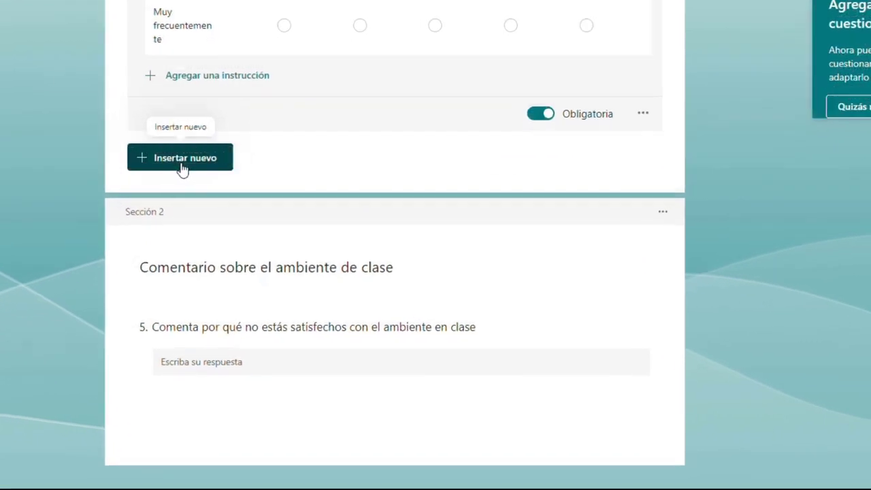
{"action": "left_click", "coordinate": [295, 274]}
{"action": "left_click", "coordinate": [510, 166]}
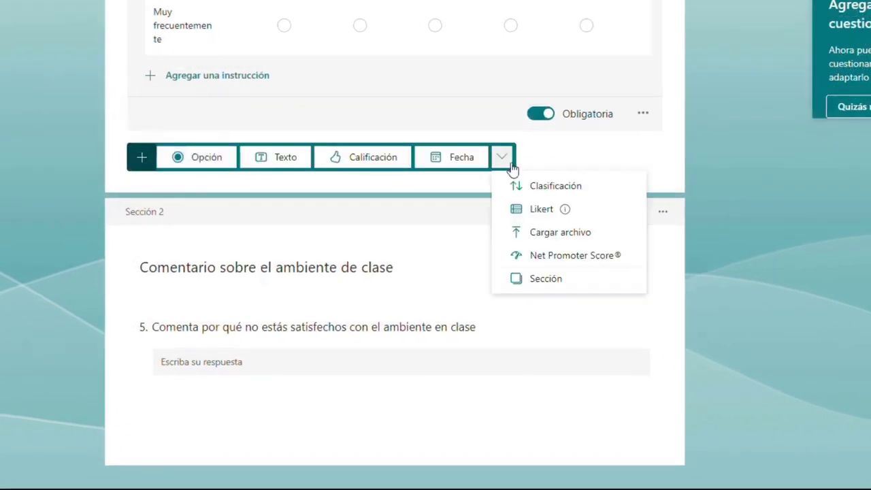
{"action": "left_click", "coordinate": [560, 233]}
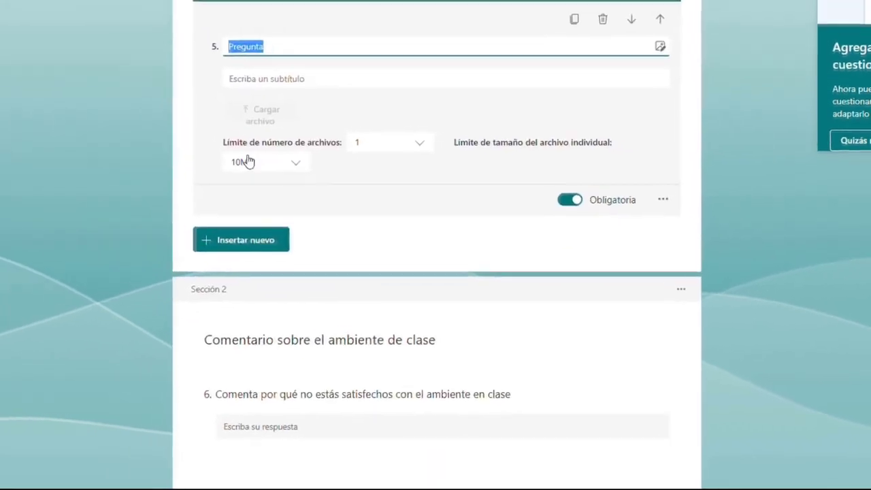
Title the file upload question "Sube el archivo del último trabajo", keeping the limits of 1 file and 10MB
{"action": "left_click", "coordinate": [294, 166]}
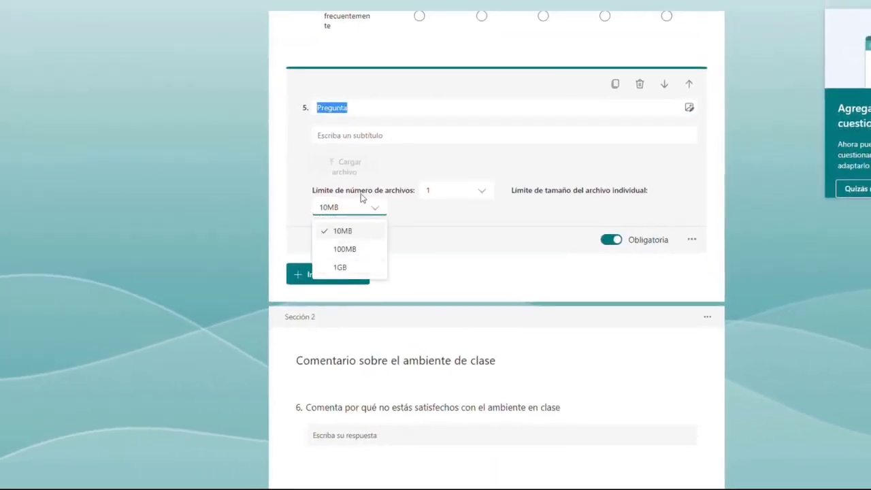
{"action": "left_click", "coordinate": [376, 211]}
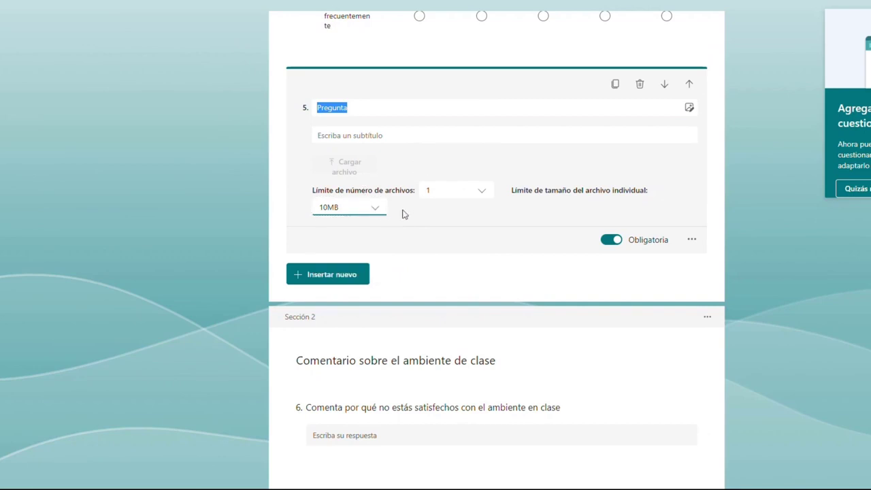
{"action": "key", "text": "Tab"}
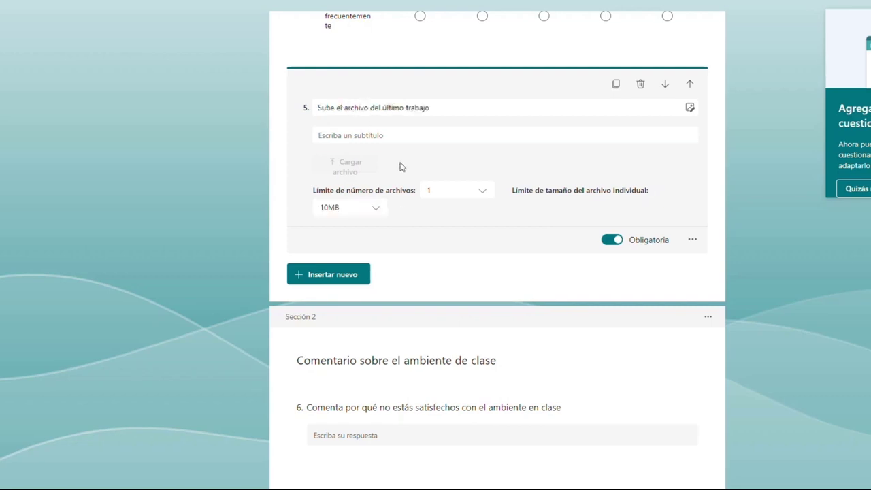
{"action": "left_click", "coordinate": [447, 196]}
{"action": "left_click", "coordinate": [383, 229]}
{"action": "left_click", "coordinate": [379, 217]}
{"action": "left_click", "coordinate": [479, 259]}
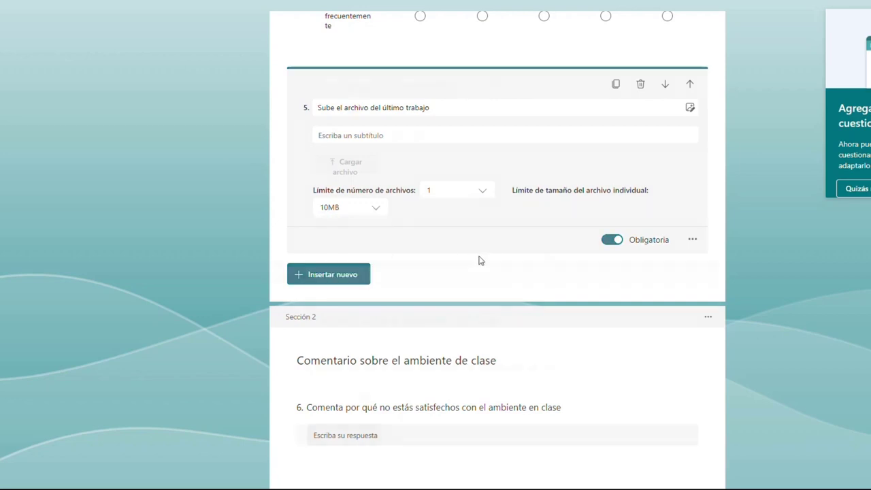
{"action": "left_click", "coordinate": [479, 259]}
{"action": "left_click", "coordinate": [501, 187]}
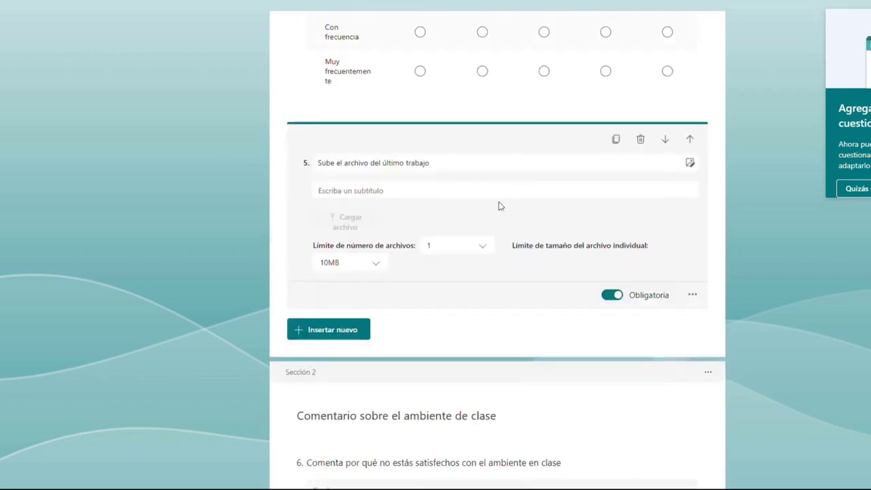
{"action": "left_click", "coordinate": [771, 238]}
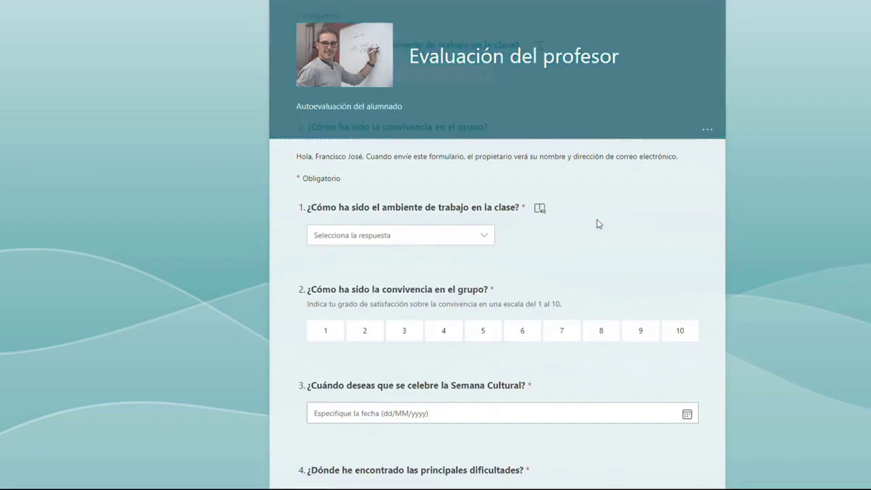
Test the file upload question in the form preview by uploading the Circular Transmission Mechanisms PDF
{"action": "scroll", "coordinate": [599, 222], "scroll_direction": "down", "scroll_amount": 6}
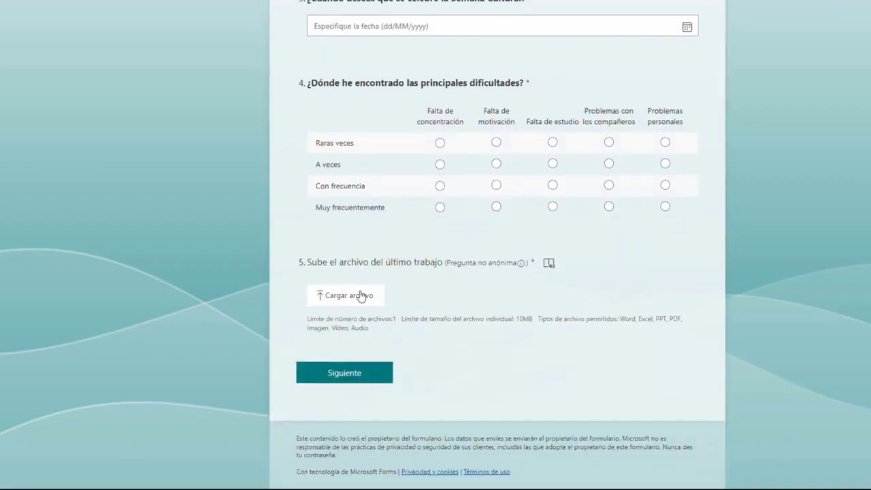
{"action": "left_click", "coordinate": [362, 298]}
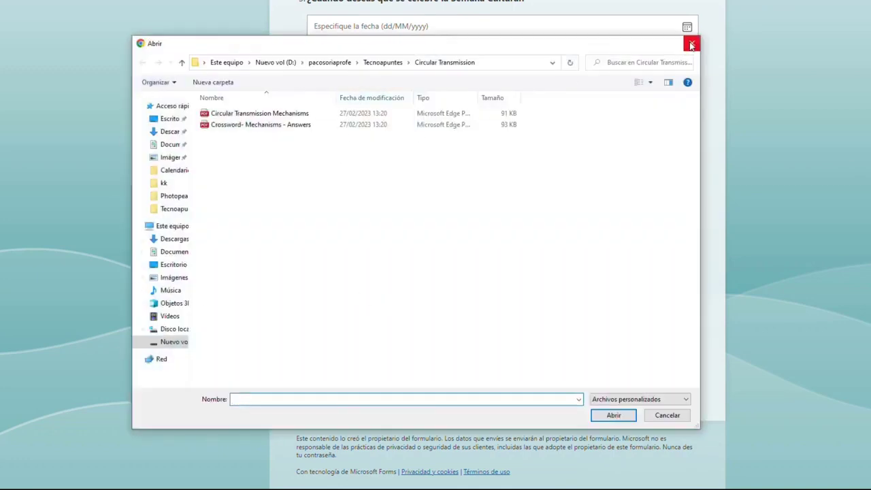
{"action": "left_click", "coordinate": [279, 116]}
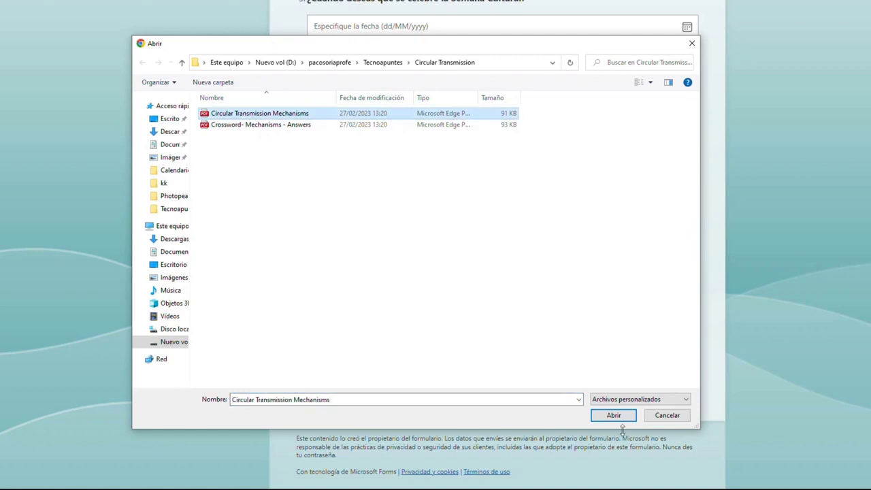
{"action": "left_click", "coordinate": [616, 418]}
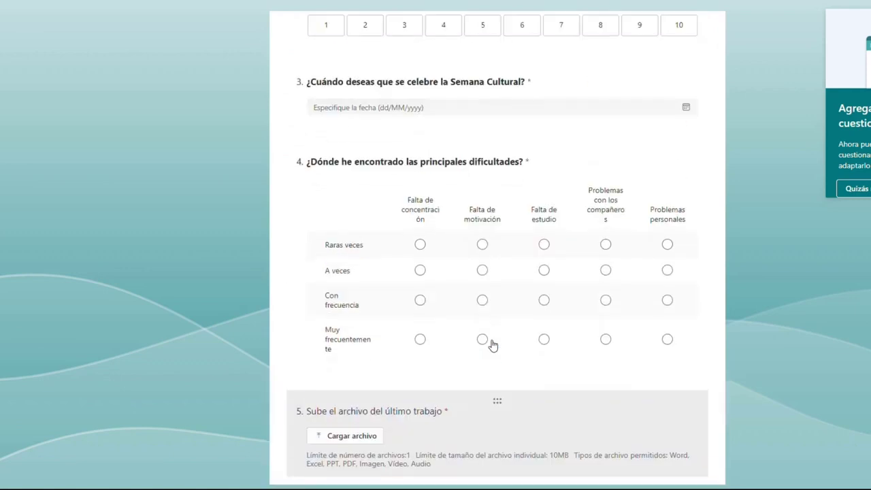
Insert a ranking question below the file upload question, titled "Clasifica de mayor importancia a menor importancia el ambiente de trabajo en clase"
{"action": "left_click", "coordinate": [576, 356]}
{"action": "scroll", "coordinate": [524, 398], "scroll_direction": "down", "scroll_amount": 3}
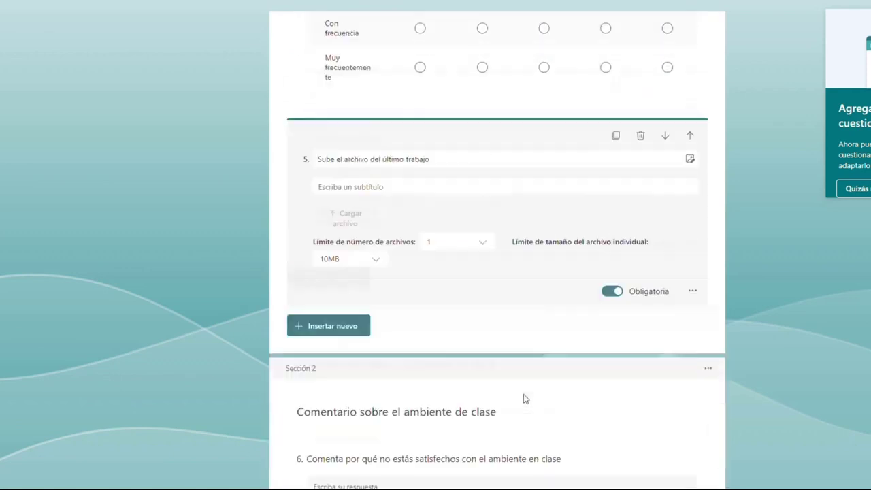
{"action": "left_click", "coordinate": [334, 247]}
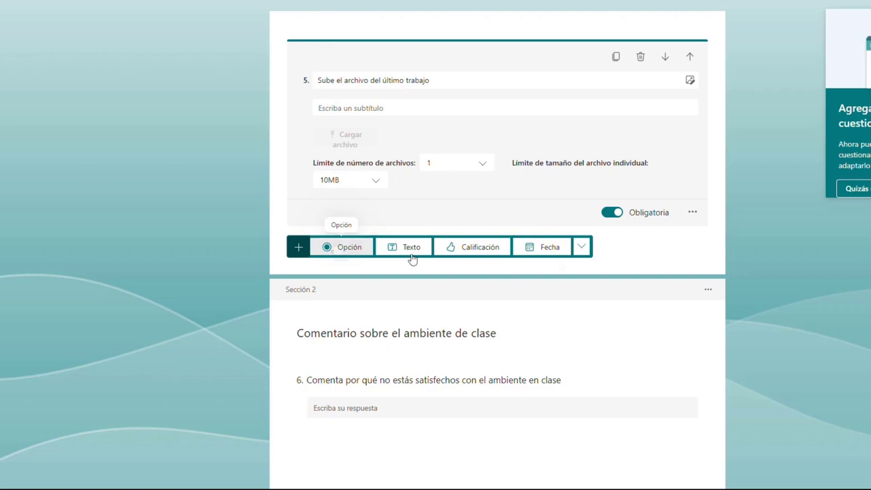
{"action": "left_click", "coordinate": [581, 247]}
{"action": "left_click", "coordinate": [611, 269]}
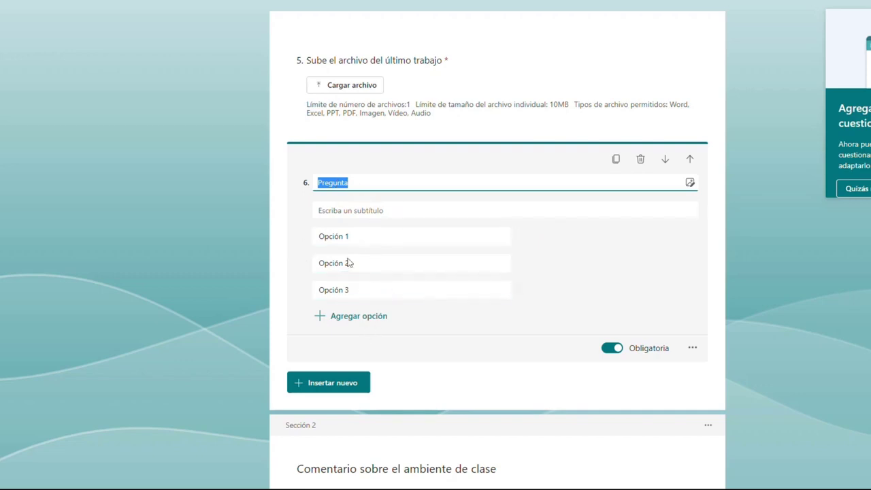
{"action": "type", "text": "Clasifica de mayor importancia a menor importancia el ambiente de trabajo e"}
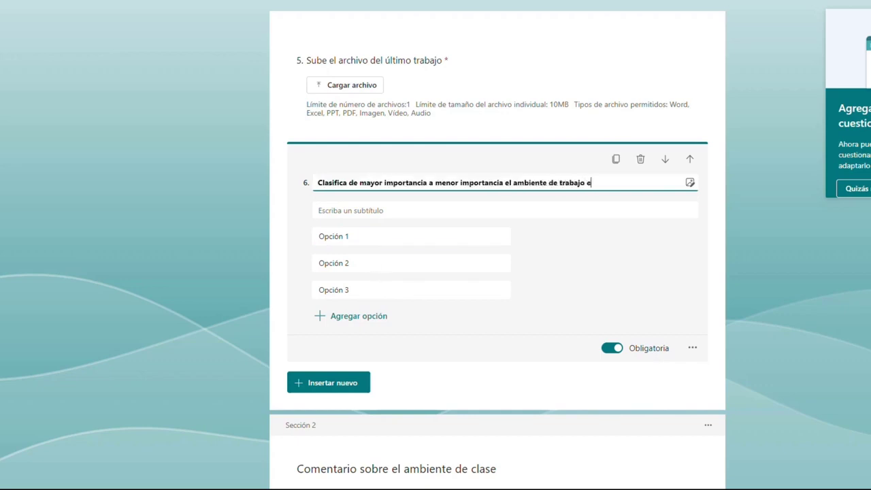
Fill the ranking options with "Mi actitud en clase", "Mi relación con los compañeros", "Mi relación con los profesores" and "Mi organización en casa"
{"action": "key", "text": "Tab"}
{"action": "key", "text": "Tab"}
{"action": "type", "text": "Mi actitud en clase"}
{"action": "key", "text": "Tab"}
{"action": "type", "text": "Mi relación con los compañeros"}
{"action": "key", "text": "Tab"}
{"action": "type", "text": "Mi relación con los profesores"}
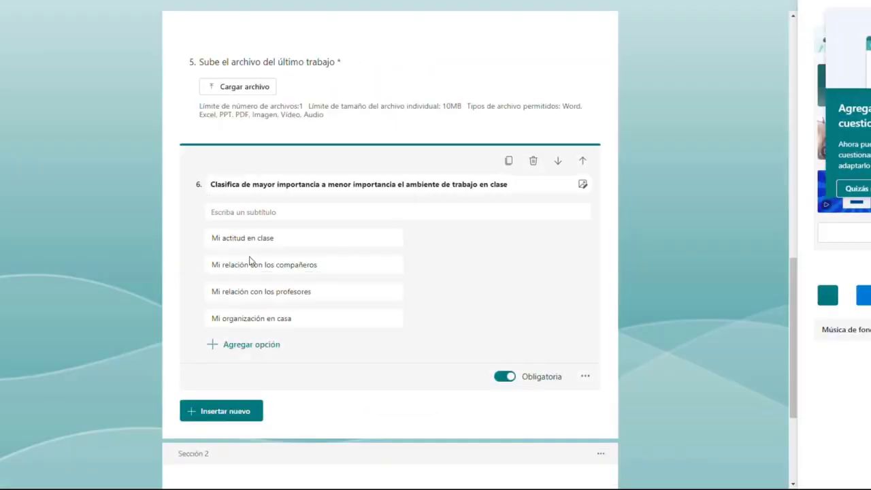
{"action": "left_click", "coordinate": [251, 263]}
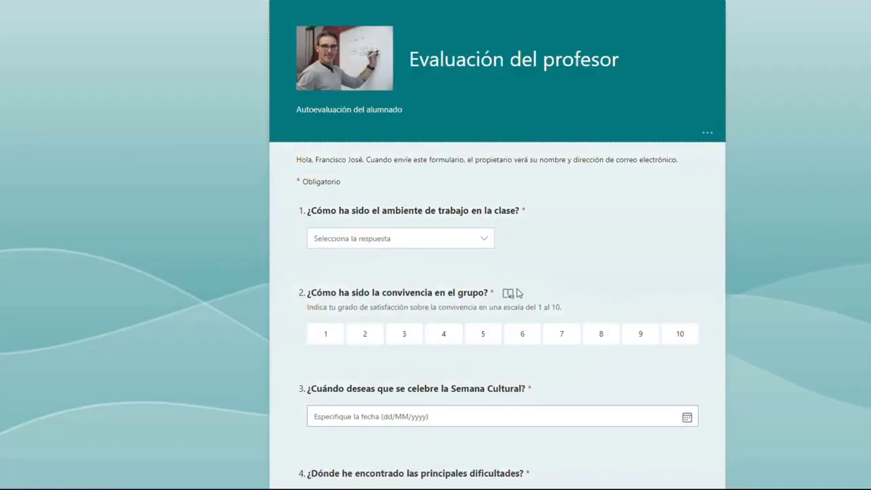
Test the ranking question in the preview by moving "Mi actitud en clase" down and "Mi organización en casa" up to first place
{"action": "scroll", "coordinate": [514, 292], "scroll_direction": "down", "scroll_amount": 7}
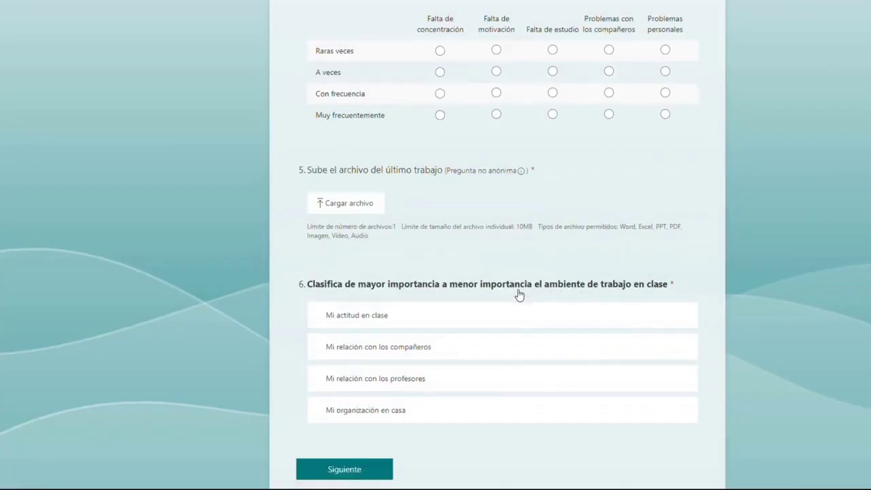
{"action": "scroll", "coordinate": [518, 294], "scroll_direction": "down", "scroll_amount": 2}
{"action": "left_click", "coordinate": [409, 225]}
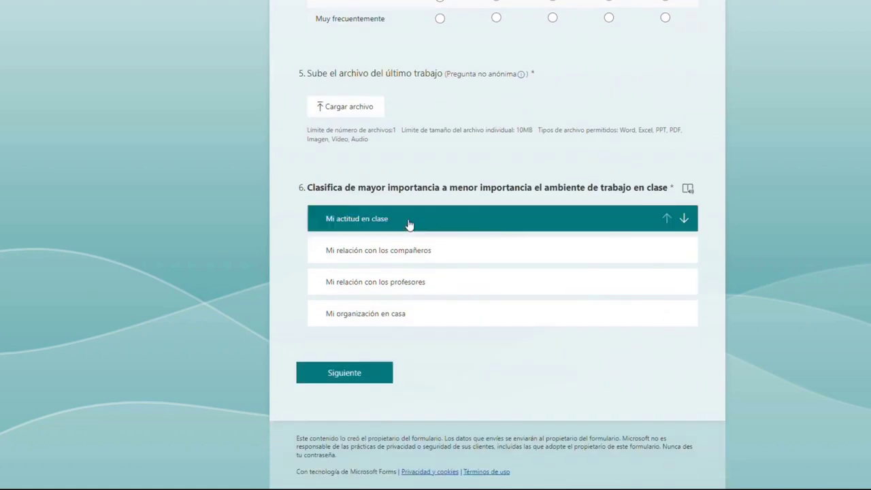
{"action": "left_click", "coordinate": [685, 221]}
{"action": "left_click", "coordinate": [684, 251]}
{"action": "left_click", "coordinate": [666, 315]}
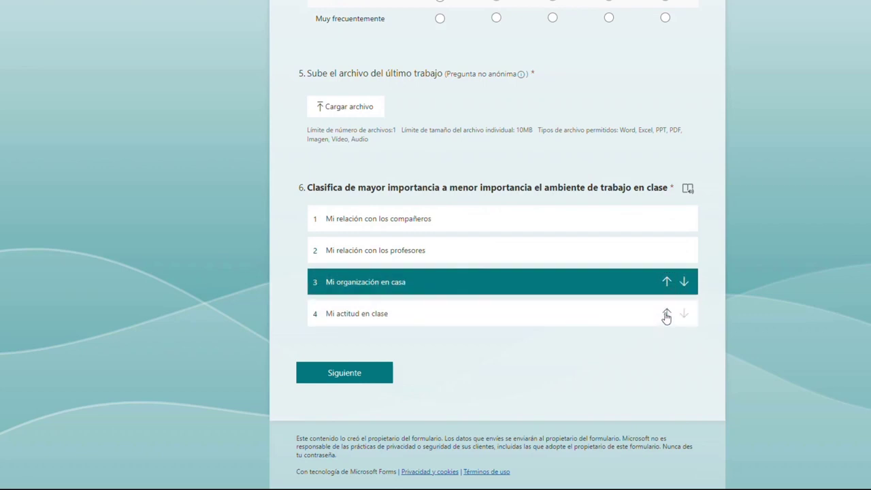
{"action": "left_click", "coordinate": [666, 282]}
{"action": "left_click", "coordinate": [666, 251]}
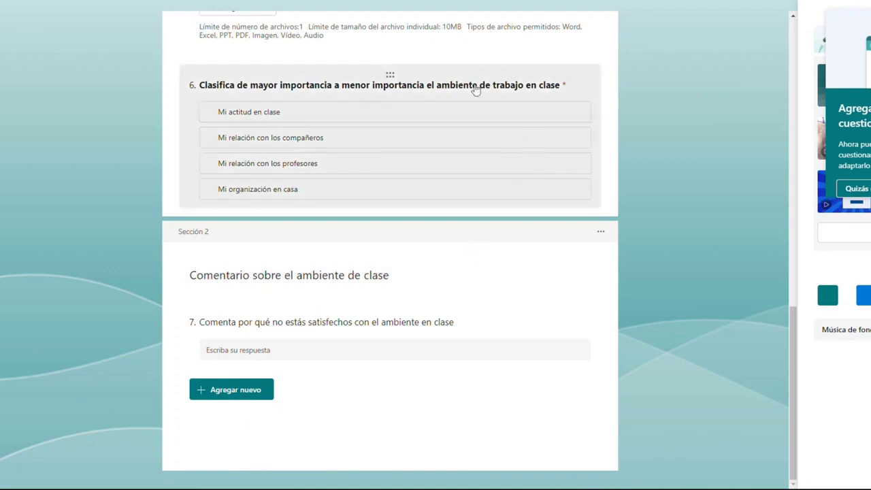
Move the ranking question above the file upload question in Sección 1
{"action": "left_click_drag", "start_coordinate": [385, 73], "coordinate": [385, 78]}
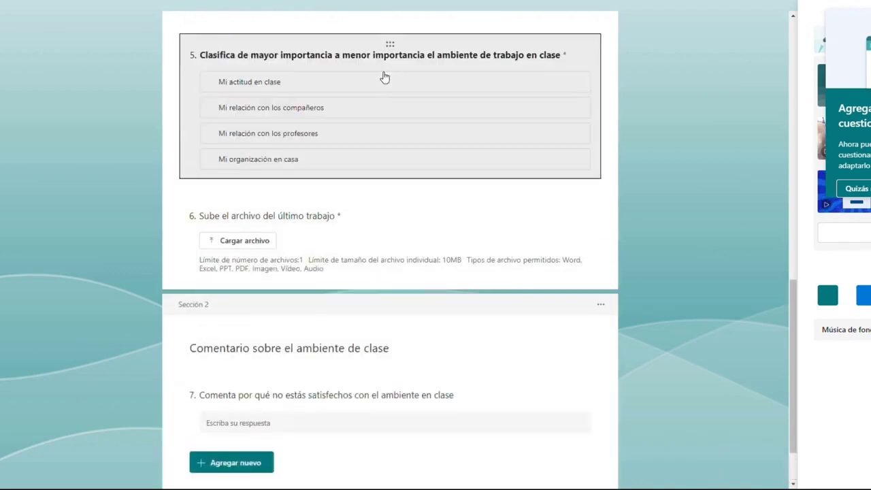
{"action": "left_click", "coordinate": [409, 303]}
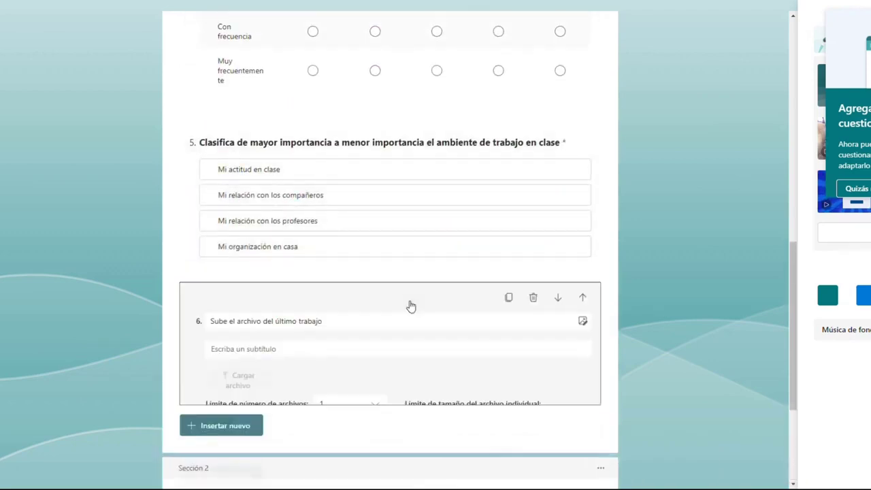
{"action": "scroll", "coordinate": [361, 300], "scroll_direction": "down", "scroll_amount": 3}
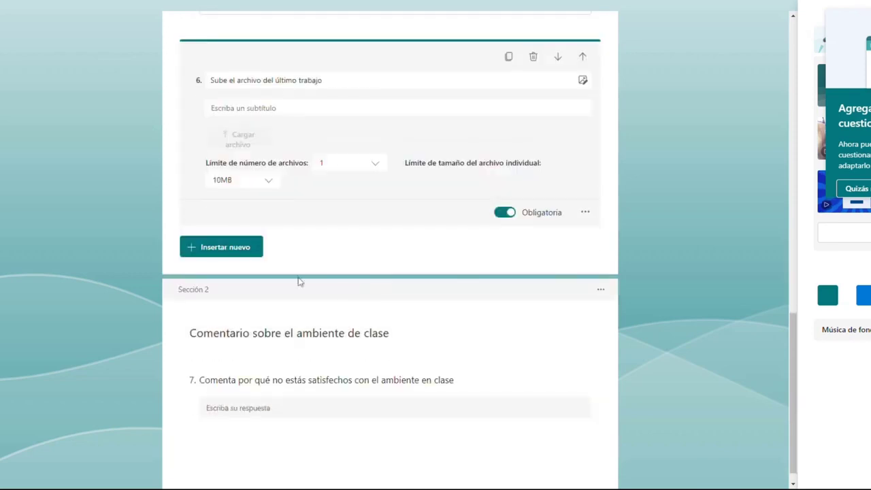
{"action": "left_click", "coordinate": [238, 249]}
{"action": "scroll", "coordinate": [352, 120], "scroll_direction": "up", "scroll_amount": 3}
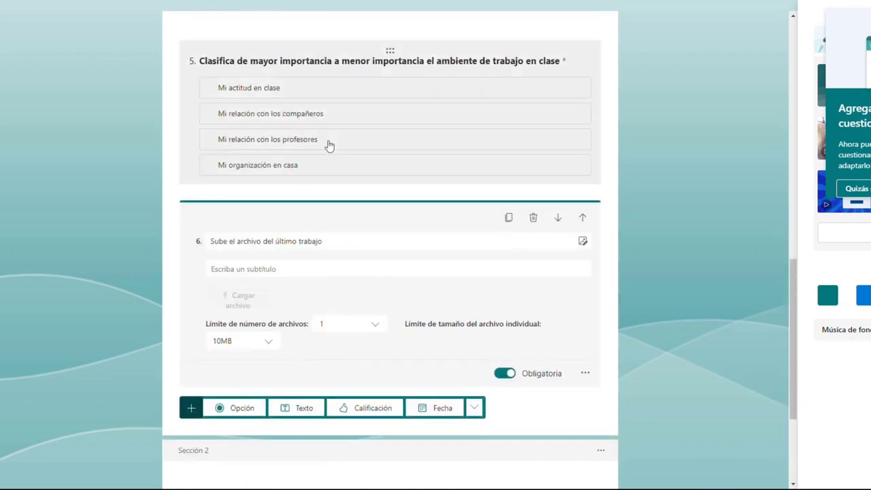
Insert a Net Promoter Score question directly below the ranking question, keeping its default recommendation wording and labels
{"action": "left_click", "coordinate": [343, 61]}
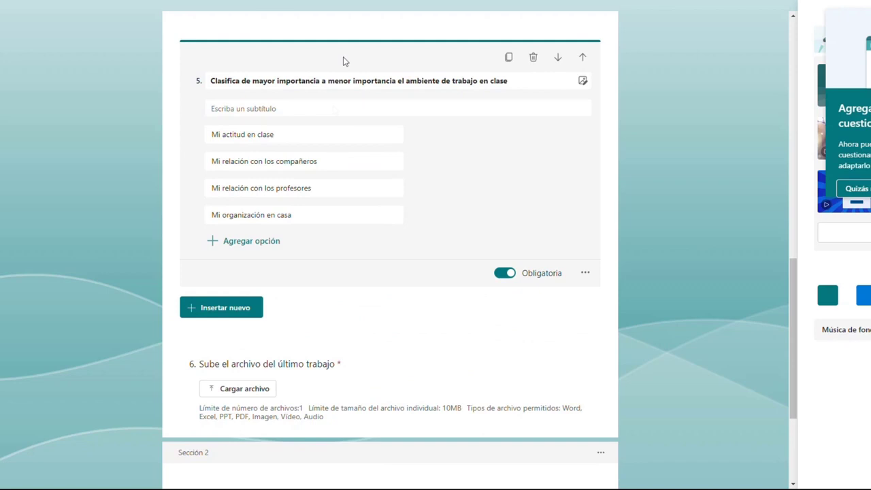
{"action": "left_click", "coordinate": [233, 307]}
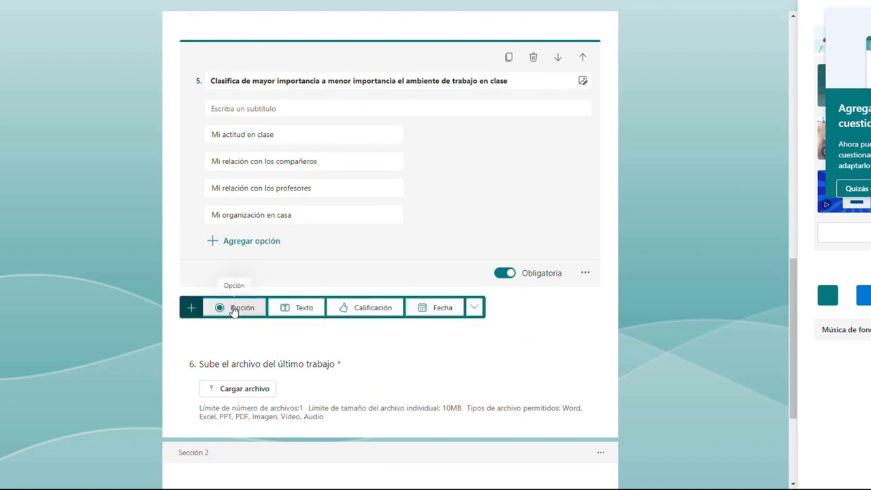
{"action": "left_click", "coordinate": [474, 308]}
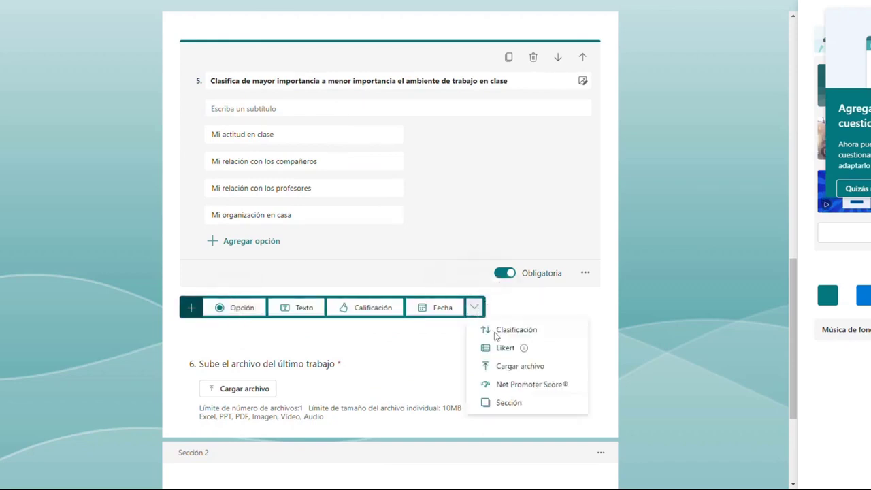
{"action": "left_click", "coordinate": [514, 385]}
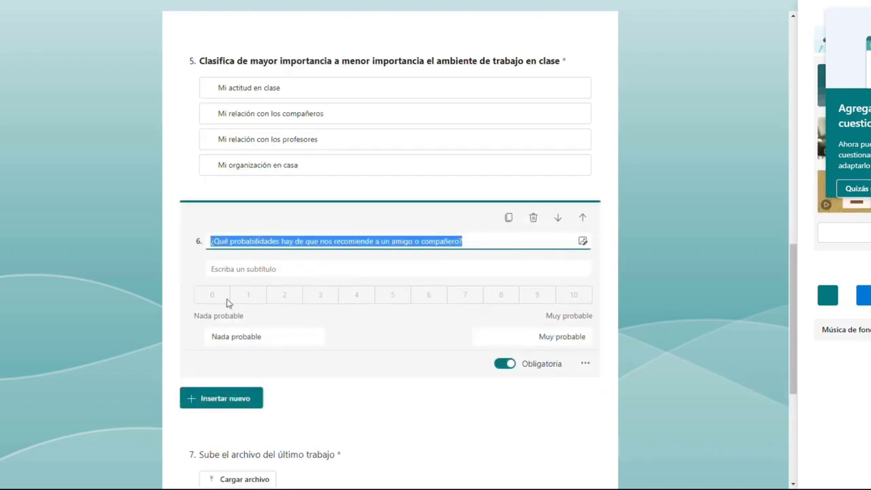
{"action": "left_click", "coordinate": [447, 311]}
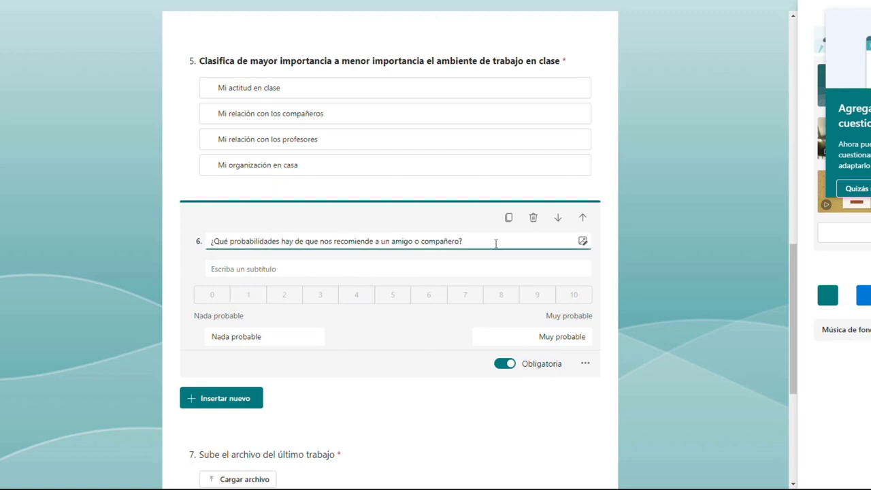
Examine the text formatting and font color options available for the Net Promoter Score question's title, without applying any
{"action": "left_click_drag", "start_coordinate": [474, 244], "coordinate": [225, 281]}
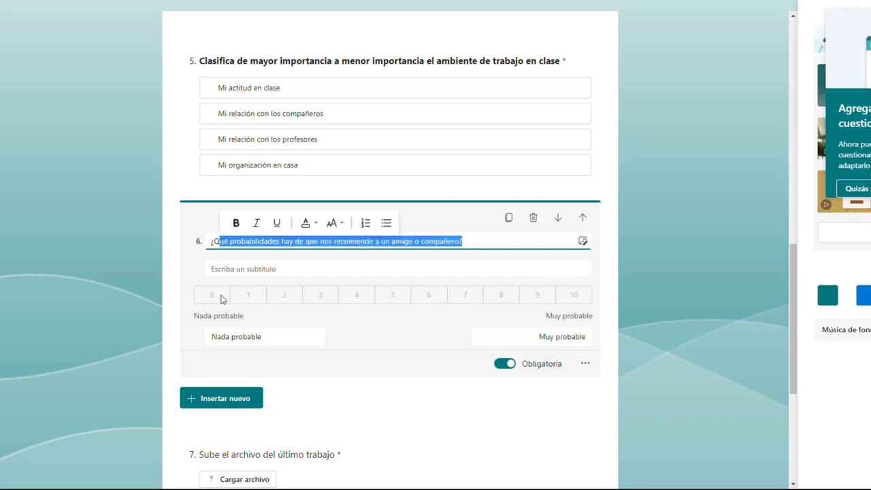
{"action": "left_click", "coordinate": [511, 328]}
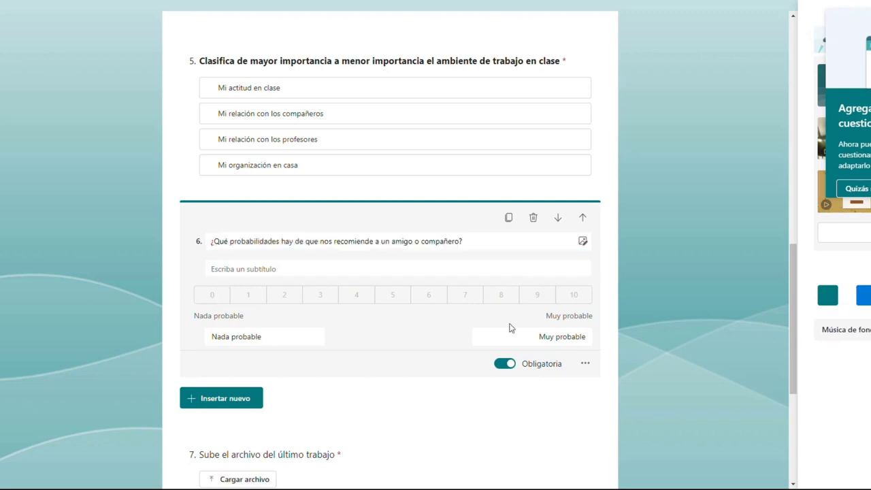
{"action": "triple_click", "coordinate": [327, 242]}
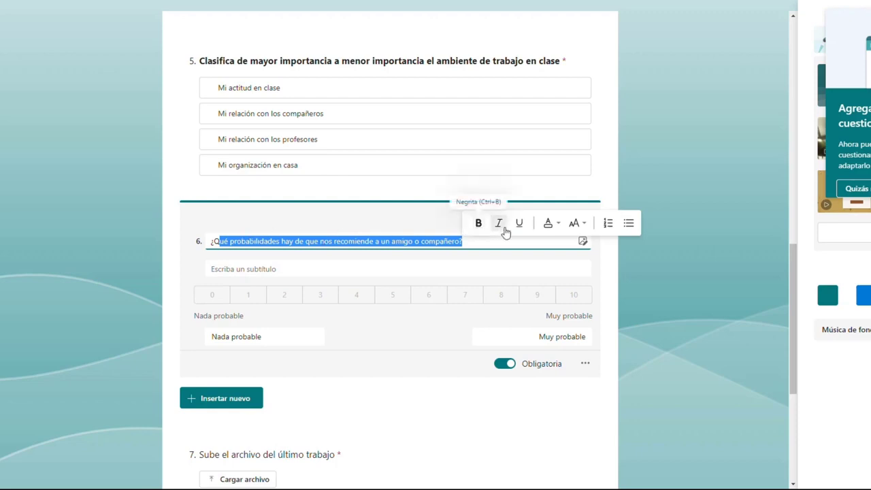
{"action": "left_click", "coordinate": [560, 228]}
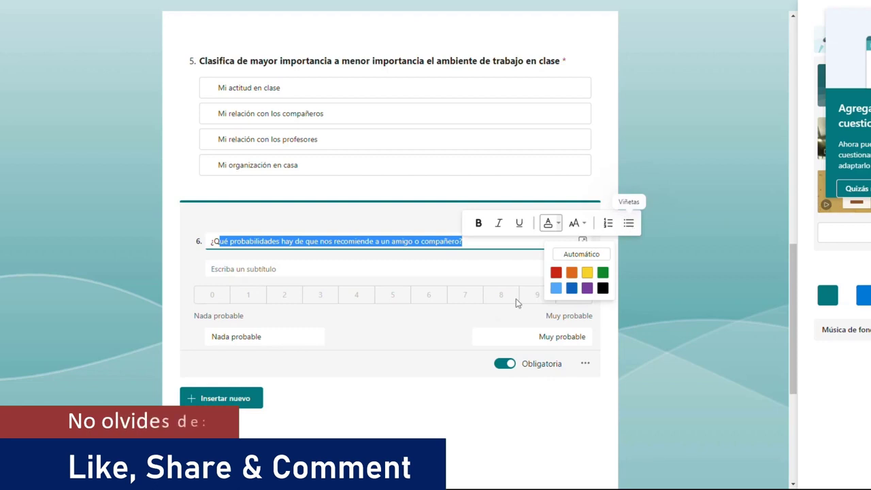
{"action": "left_click", "coordinate": [400, 288]}
{"action": "left_click_drag", "start_coordinate": [213, 242], "coordinate": [376, 243]}
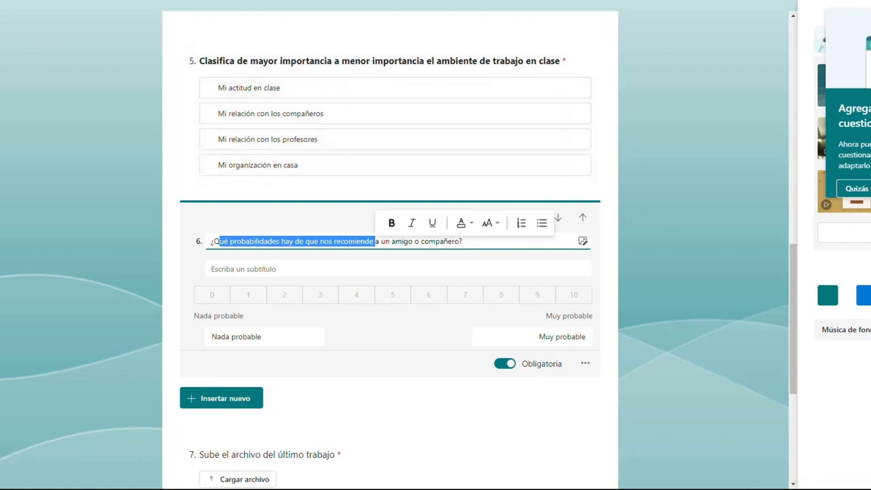
{"action": "left_click", "coordinate": [693, 241]}
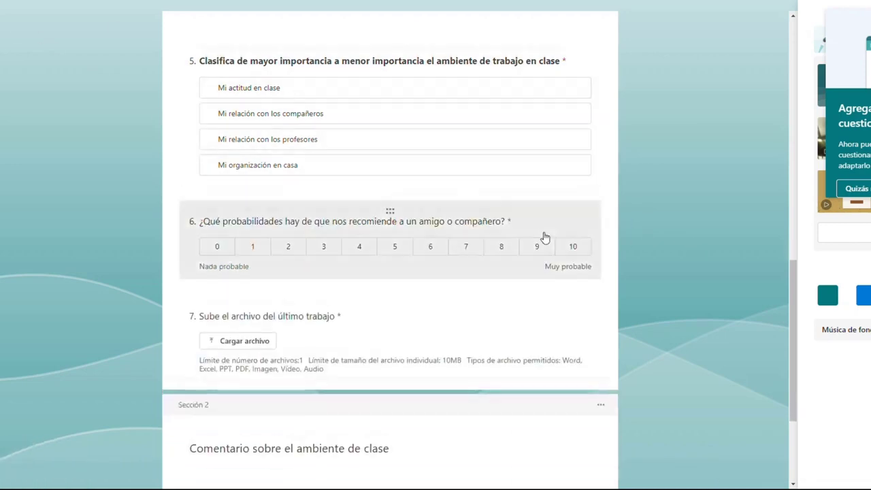
Delete Sección 2, "Comentario sobre el ambiente de clase", together with its question
{"action": "scroll", "coordinate": [545, 237], "scroll_direction": "down", "scroll_amount": 3}
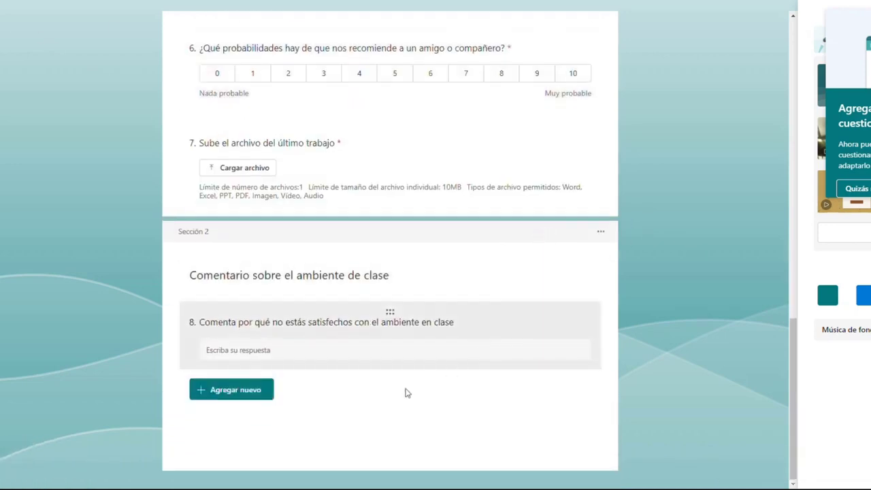
{"action": "left_click", "coordinate": [599, 237]}
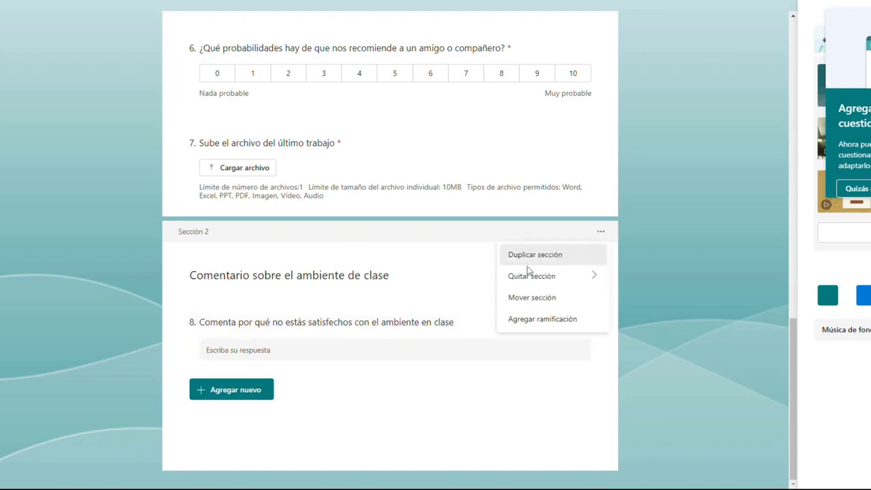
{"action": "mouse_move", "coordinate": [523, 281]}
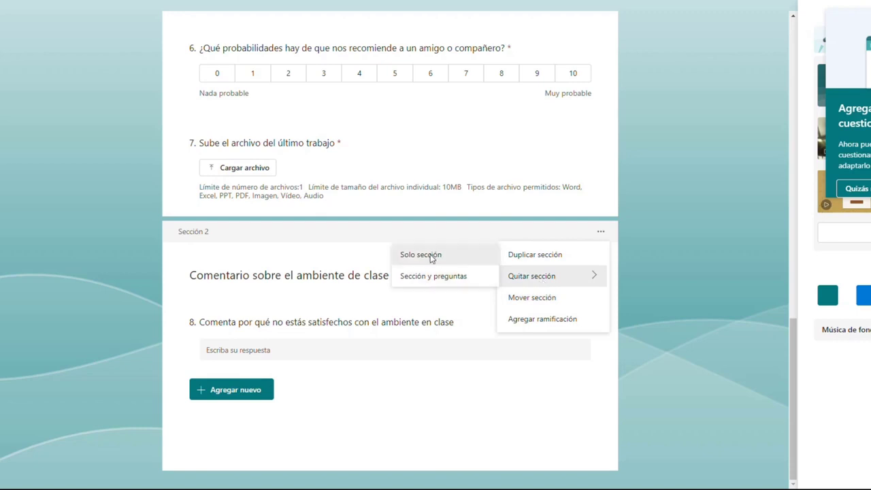
{"action": "left_click", "coordinate": [439, 276]}
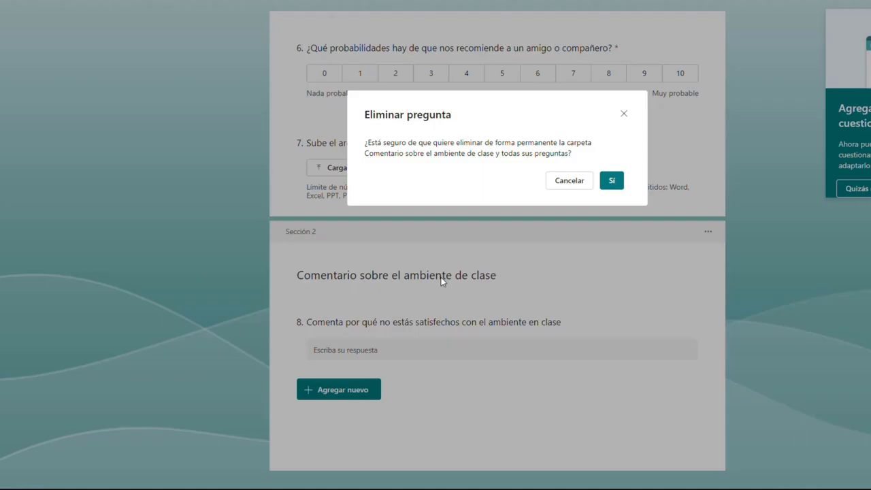
{"action": "left_click", "coordinate": [613, 183]}
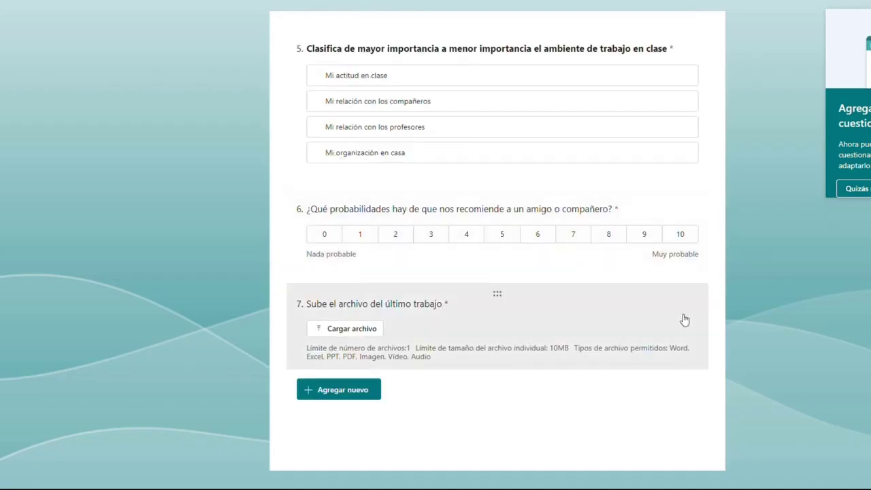
Apply the illustrated five-star rating theme to the form and check how its header and questions look
{"action": "scroll", "coordinate": [685, 320], "scroll_direction": "up", "scroll_amount": 10}
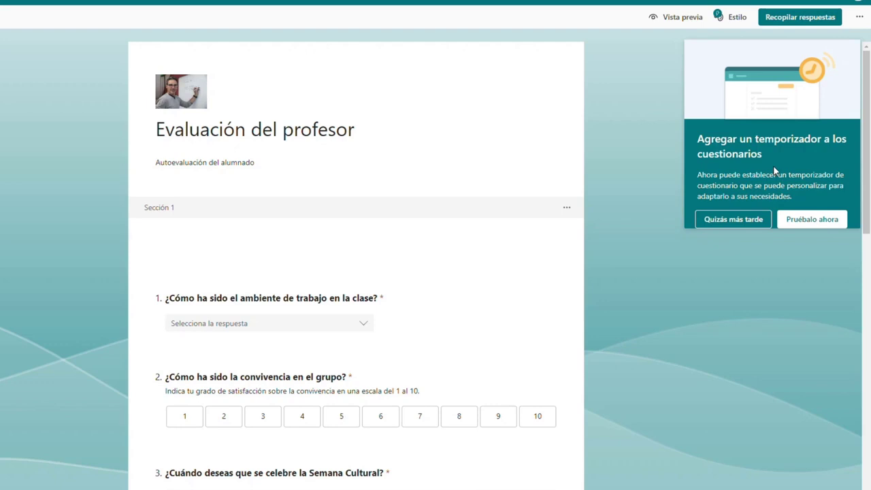
{"action": "left_click", "coordinate": [859, 19]}
{"action": "left_click", "coordinate": [733, 19]}
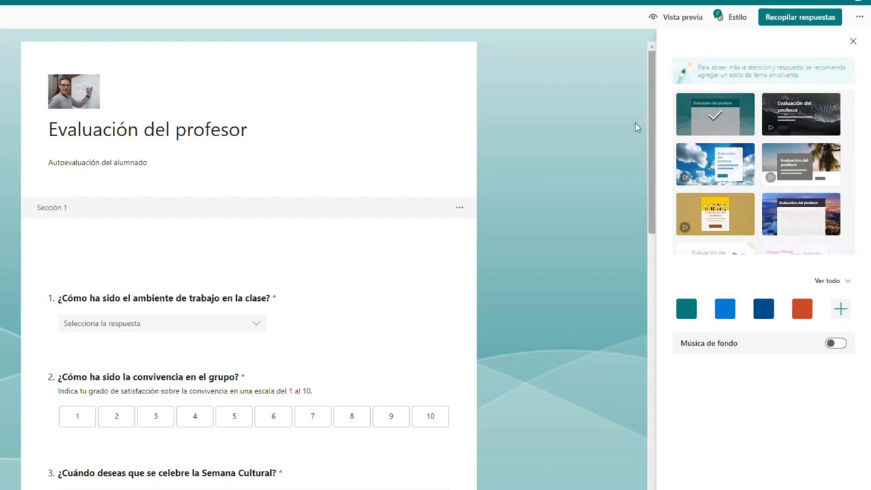
{"action": "scroll", "coordinate": [768, 151], "scroll_direction": "down", "scroll_amount": 3}
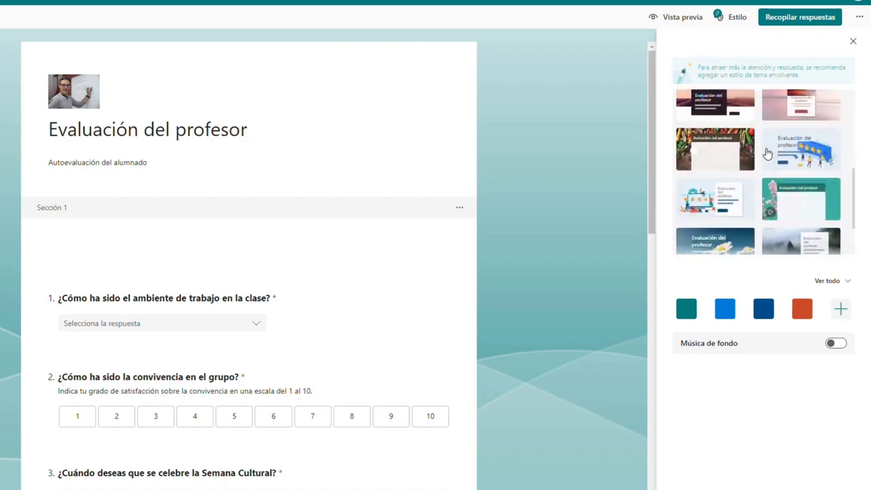
{"action": "scroll", "coordinate": [767, 151], "scroll_direction": "down", "scroll_amount": 1}
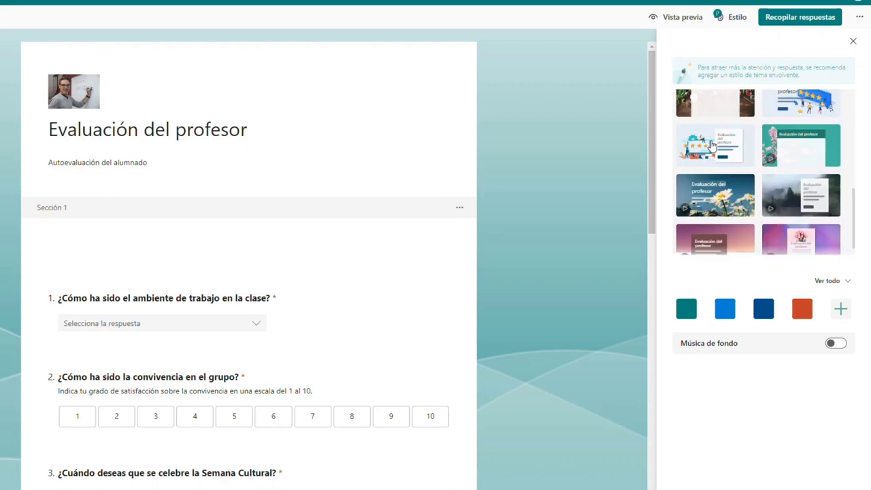
{"action": "left_click", "coordinate": [711, 144]}
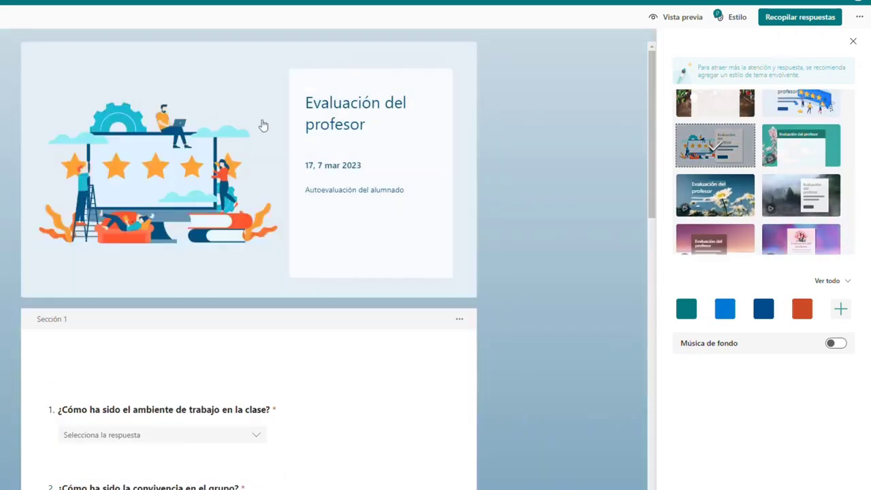
{"action": "scroll", "coordinate": [537, 304], "scroll_direction": "down", "scroll_amount": 2}
{"action": "scroll", "coordinate": [538, 306], "scroll_direction": "down", "scroll_amount": 2}
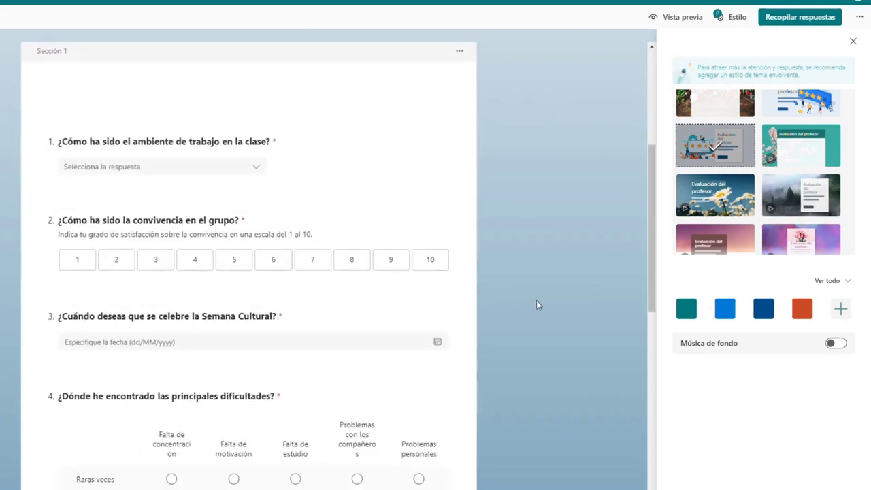
{"action": "scroll", "coordinate": [586, 292], "scroll_direction": "up", "scroll_amount": 5}
{"action": "scroll", "coordinate": [754, 166], "scroll_direction": "down", "scroll_amount": 1}
{"action": "scroll", "coordinate": [755, 166], "scroll_direction": "down", "scroll_amount": 5}
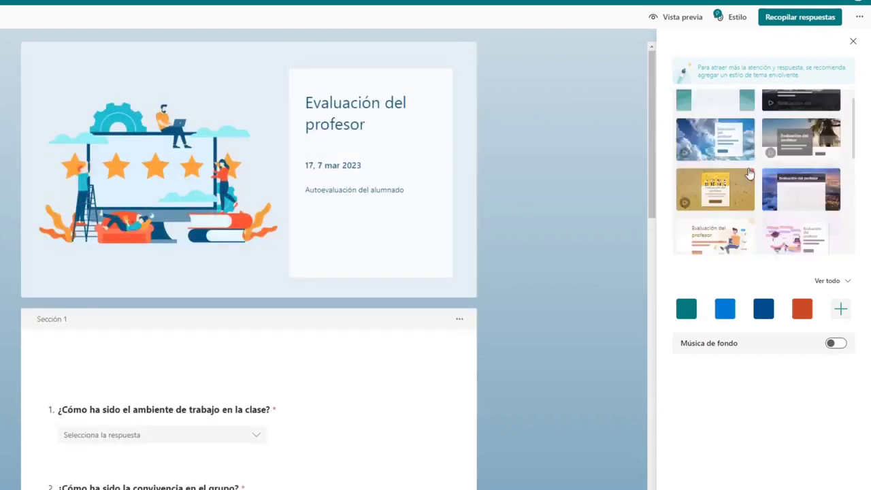
Reapply the teal wave theme to the form and browse the remaining theme styles
{"action": "left_click", "coordinate": [723, 127]}
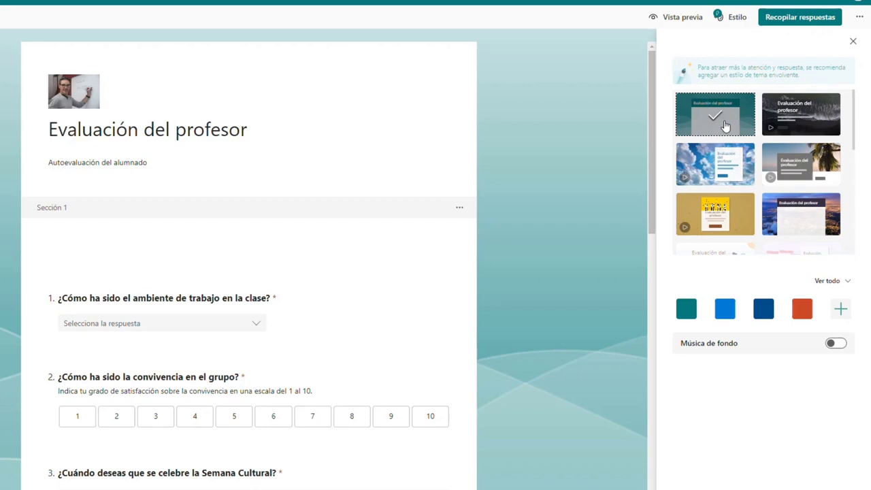
{"action": "scroll", "coordinate": [765, 181], "scroll_direction": "down", "scroll_amount": 3}
{"action": "scroll", "coordinate": [765, 183], "scroll_direction": "down", "scroll_amount": 2}
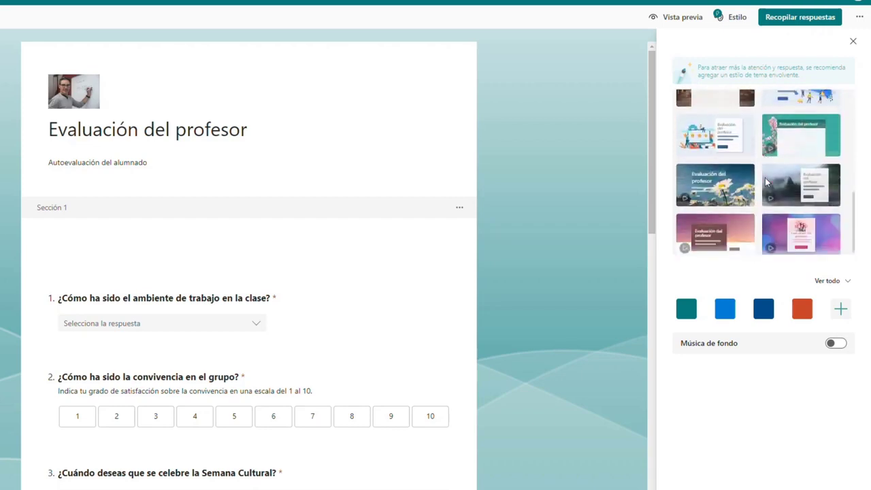
Expand the full background collection, try blue, magenta and geometric designs, and apply the violet-blue background with glossy flowing waves
{"action": "left_click", "coordinate": [829, 281]}
{"action": "left_click", "coordinate": [726, 293]}
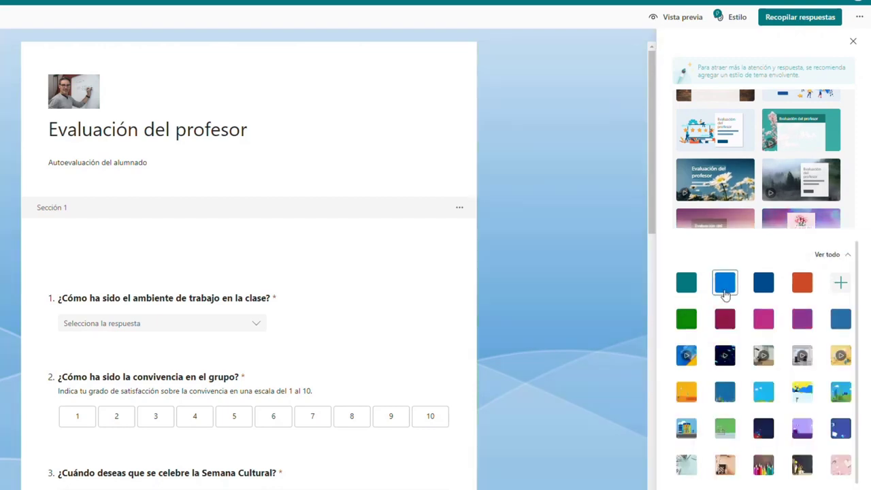
{"action": "left_click", "coordinate": [766, 319]}
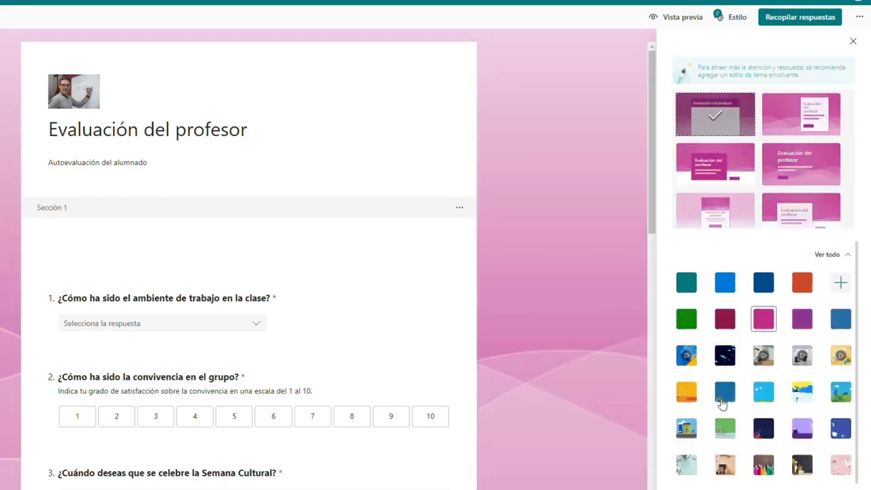
{"action": "left_click", "coordinate": [689, 357]}
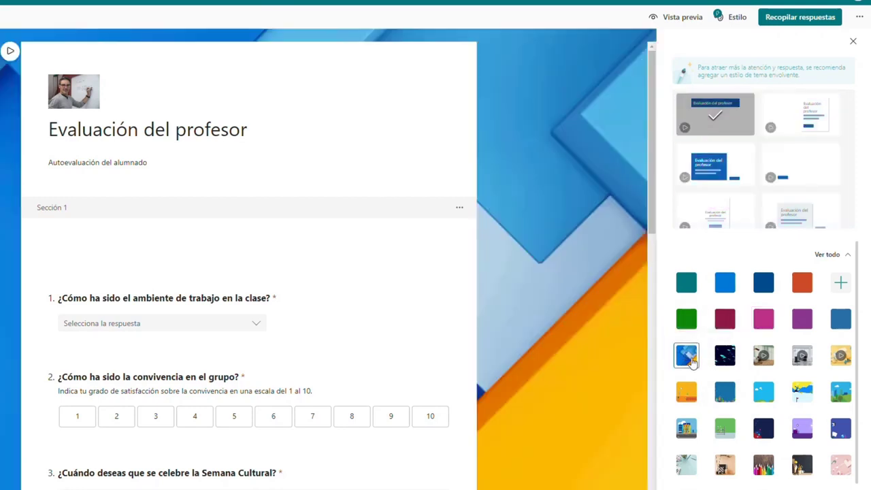
{"action": "left_click", "coordinate": [687, 428]}
{"action": "scroll", "coordinate": [691, 393], "scroll_direction": "down", "scroll_amount": 1}
{"action": "left_click", "coordinate": [764, 460]}
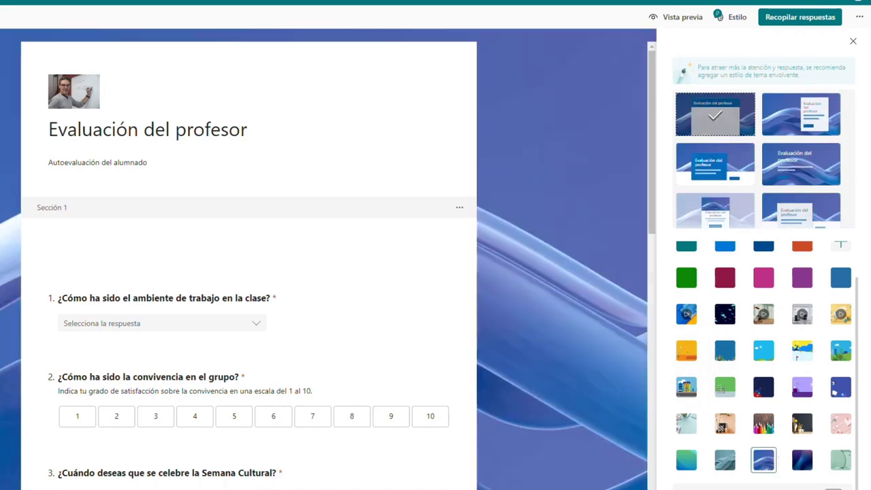
Set the form's background music to "Holiday at lift" and toggle its playback
{"action": "scroll", "coordinate": [766, 291], "scroll_direction": "down", "scroll_amount": 1}
{"action": "scroll", "coordinate": [802, 470], "scroll_direction": "down", "scroll_amount": 1}
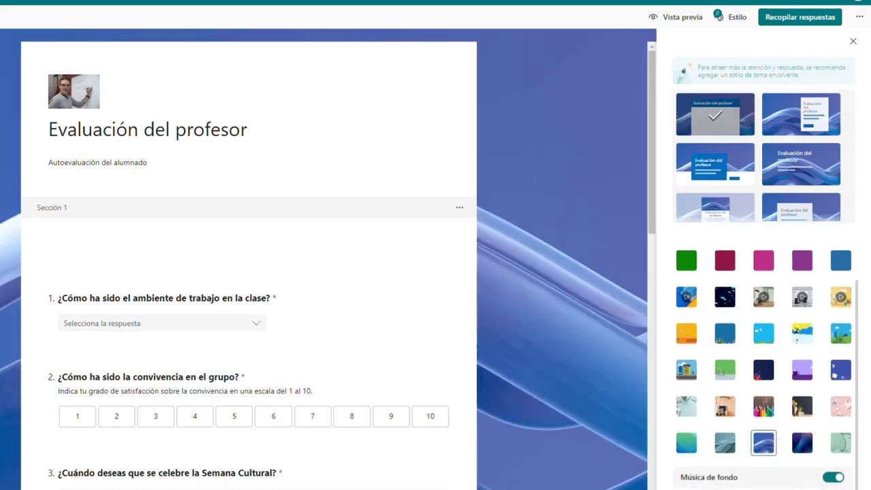
{"action": "left_click", "coordinate": [749, 487]}
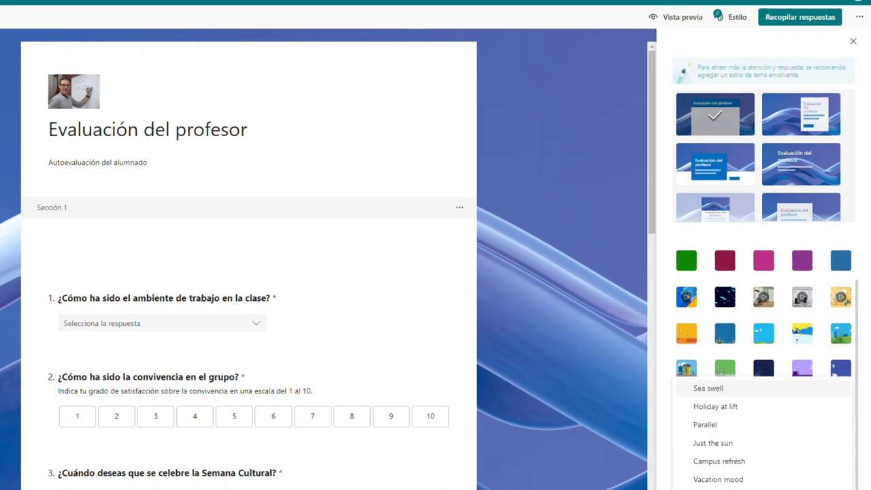
{"action": "left_click", "coordinate": [717, 409]}
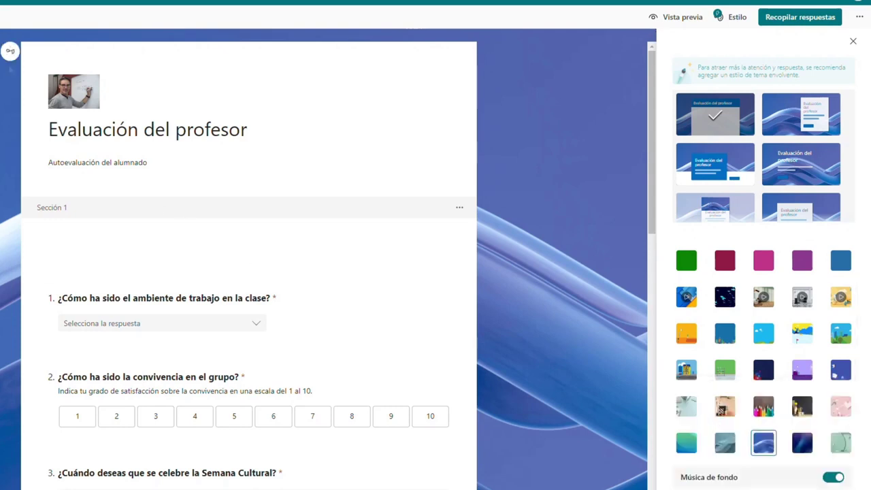
{"action": "left_click", "coordinate": [10, 52]}
{"action": "scroll", "coordinate": [817, 414], "scroll_direction": "up", "scroll_amount": 2}
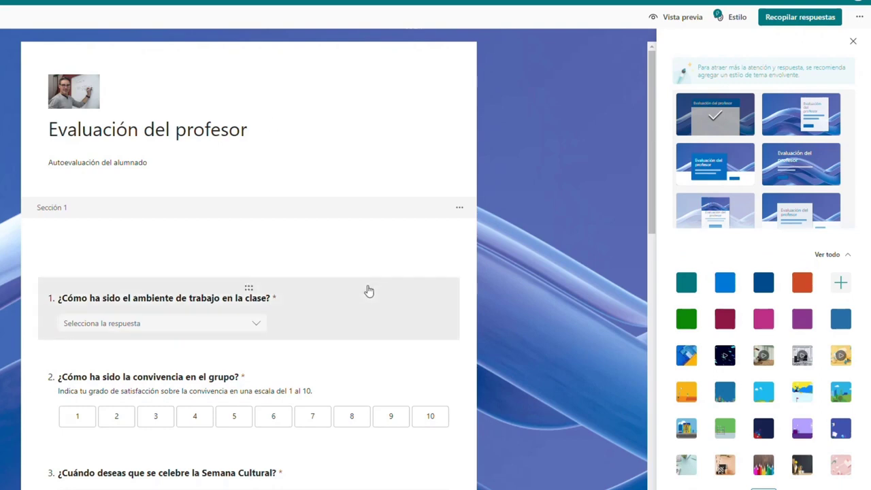
Examine the response collection options and the explanation for the unavailable "Cualquier persona puede responder" option
{"action": "left_click", "coordinate": [804, 21]}
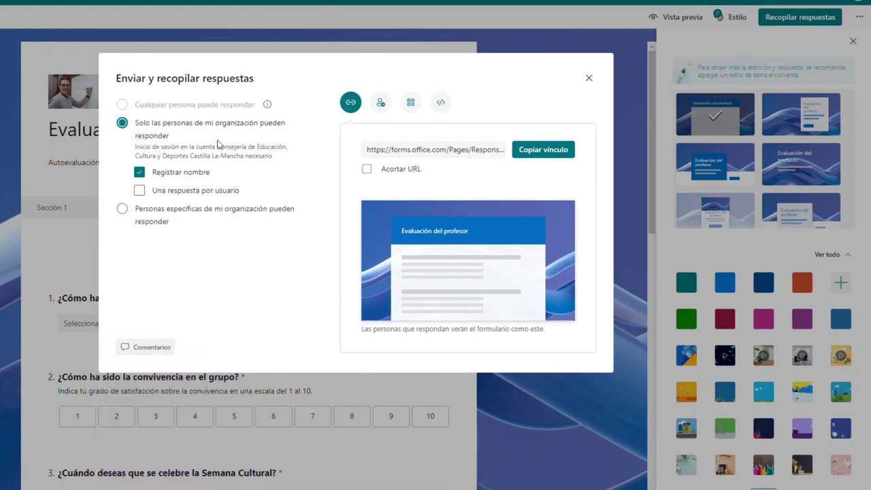
{"action": "left_click", "coordinate": [267, 106]}
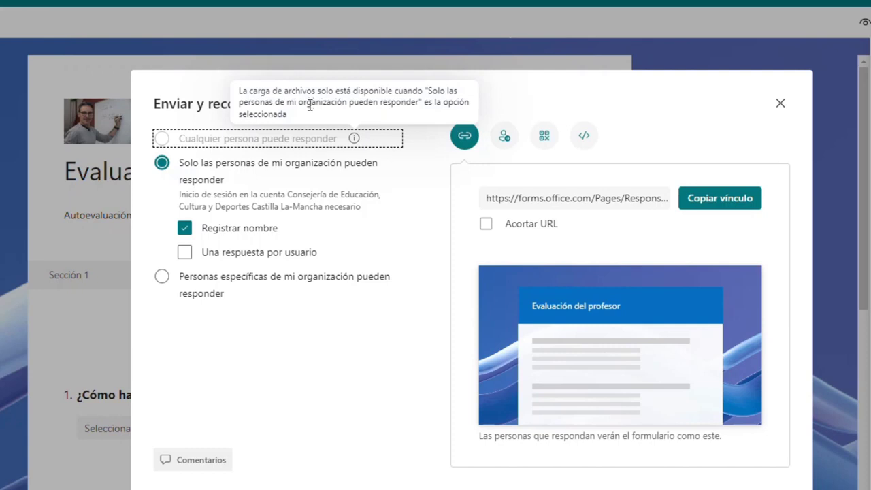
{"action": "left_click", "coordinate": [781, 104]}
Delete the file upload question "Sube el archivo del último trabajo"
{"action": "scroll", "coordinate": [781, 109], "scroll_direction": "down", "scroll_amount": 10}
{"action": "scroll", "coordinate": [381, 476], "scroll_direction": "down", "scroll_amount": 5}
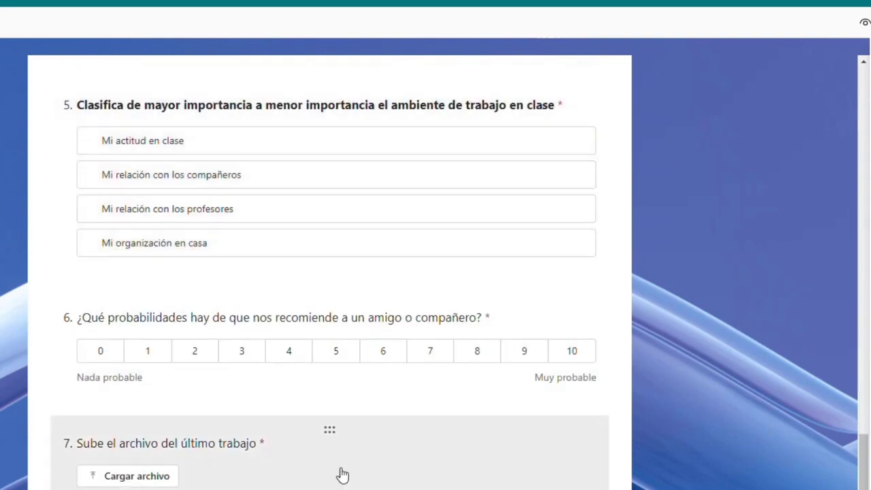
{"action": "scroll", "coordinate": [327, 433], "scroll_direction": "up", "scroll_amount": 4}
{"action": "scroll", "coordinate": [327, 434], "scroll_direction": "down", "scroll_amount": 4}
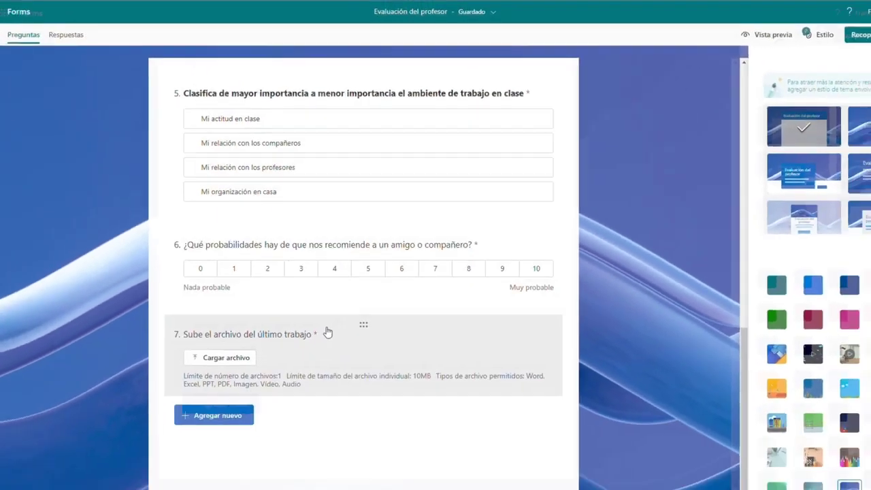
{"action": "left_click", "coordinate": [326, 355]}
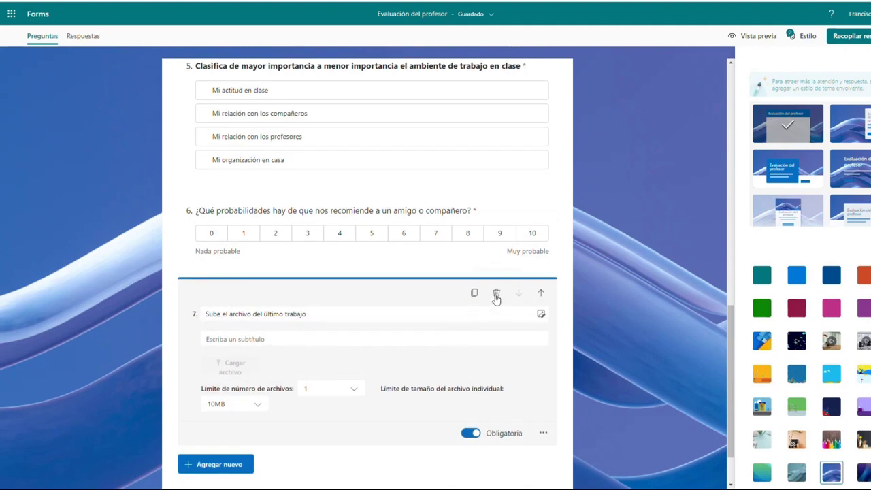
{"action": "left_click", "coordinate": [496, 294]}
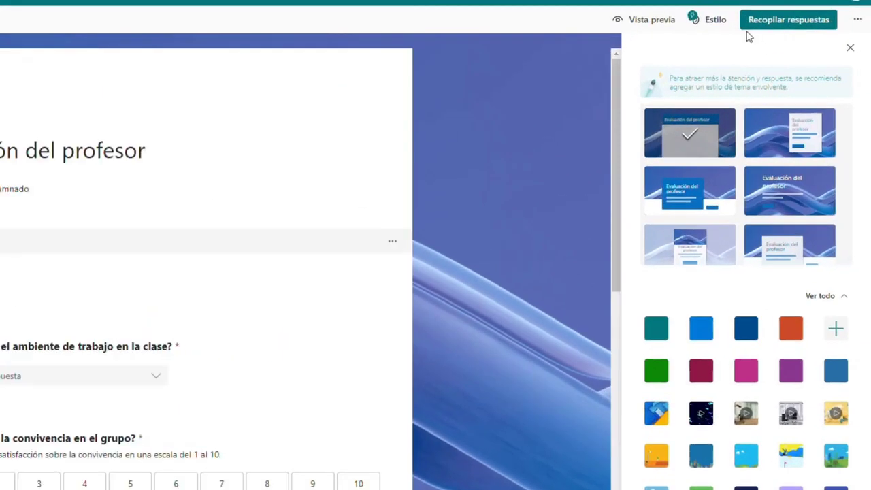
Try the anyone and organization-wide access options, and restrict responses to specific people in the organization with one response per user
{"action": "left_click", "coordinate": [756, 20]}
{"action": "left_click", "coordinate": [116, 123]}
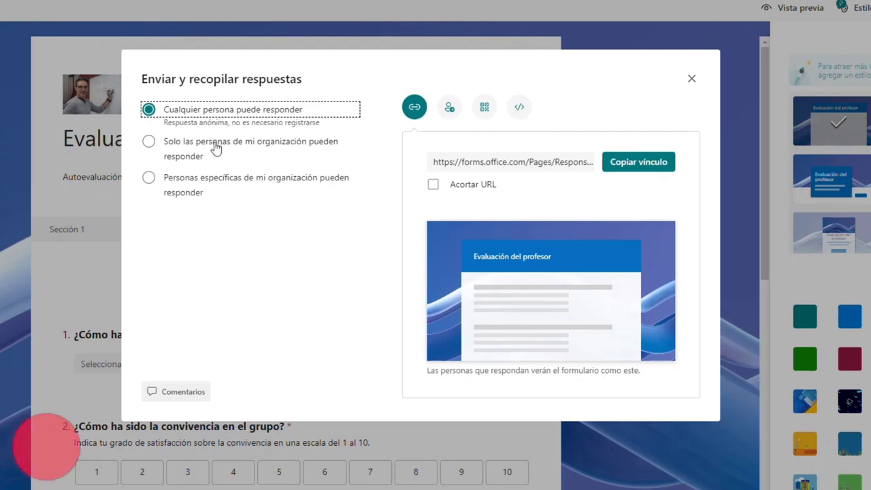
{"action": "left_click", "coordinate": [215, 146]}
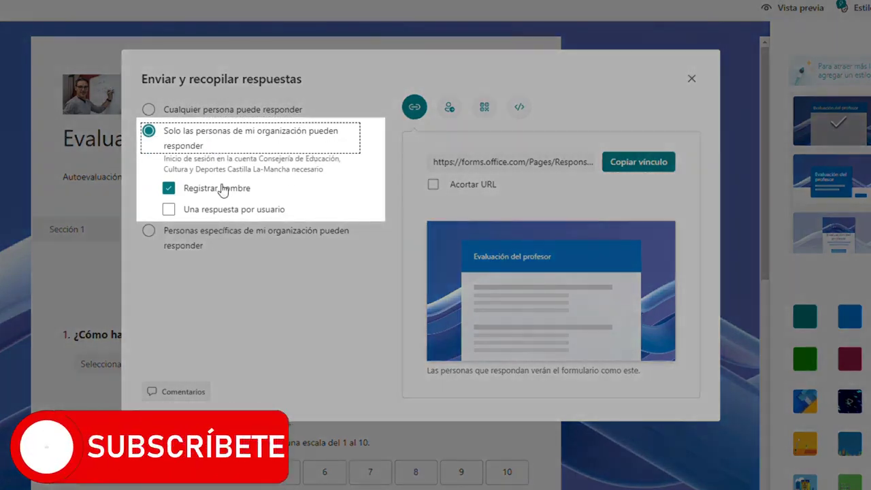
{"action": "left_click", "coordinate": [233, 209]}
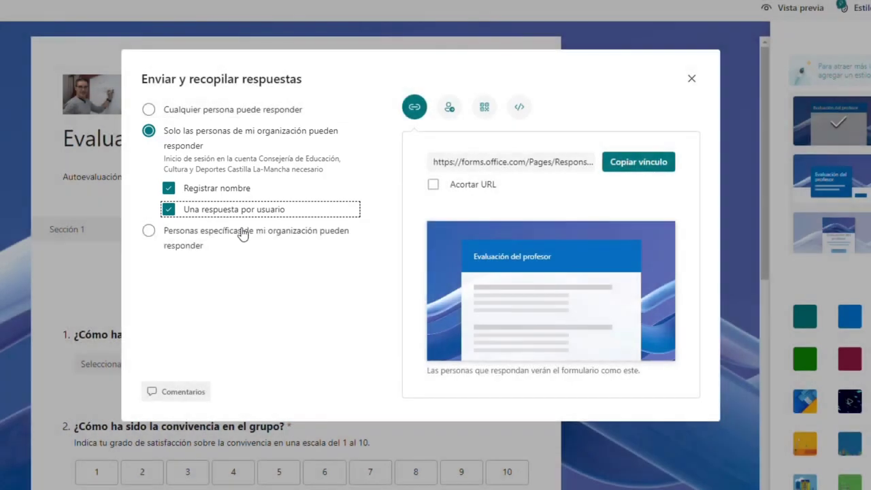
{"action": "left_click", "coordinate": [239, 231]}
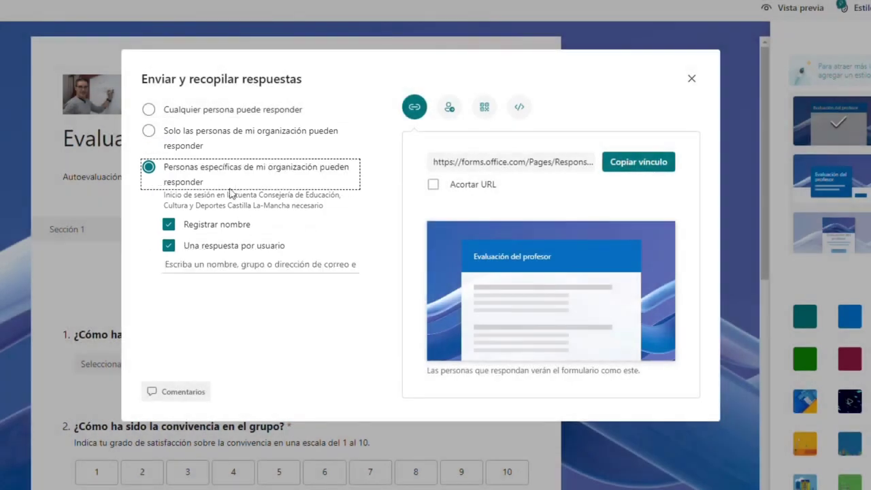
{"action": "left_click", "coordinate": [229, 269]}
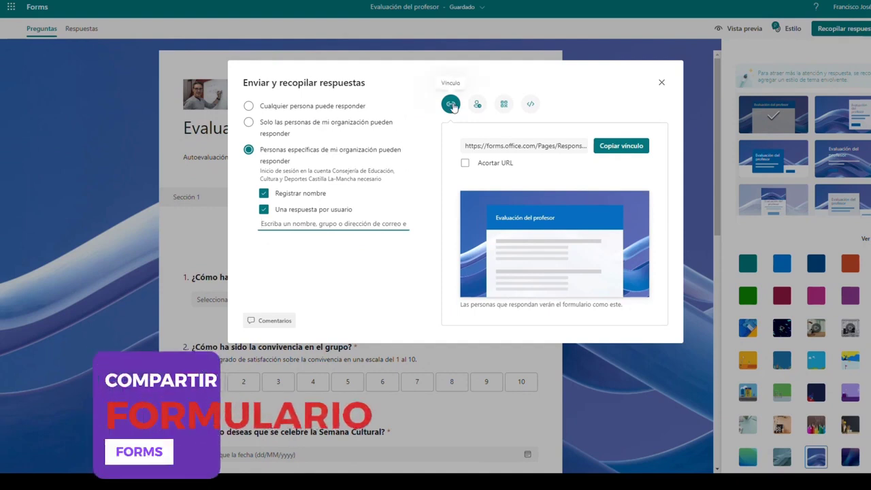
Examine the form's other sharing options: the Outlook or Teams invitation, the QR code and the embed code for web pages
{"action": "left_click", "coordinate": [478, 106]}
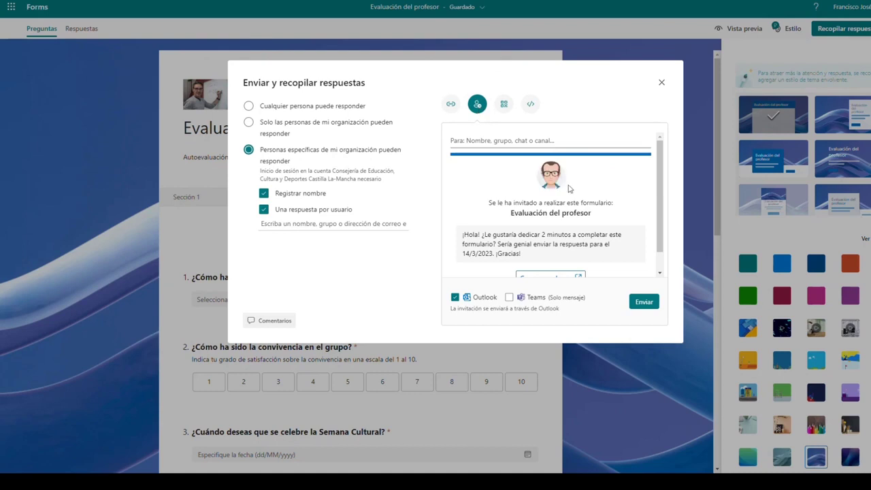
{"action": "left_click", "coordinate": [542, 141]}
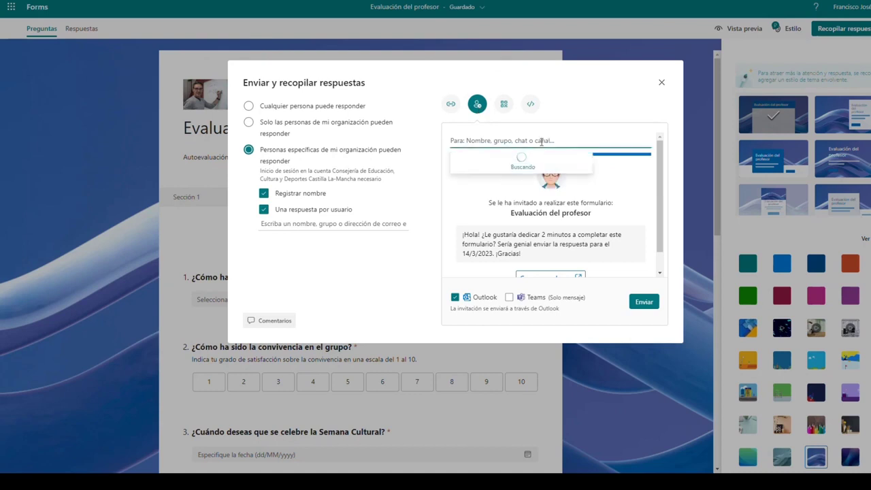
{"action": "left_click", "coordinate": [503, 107]}
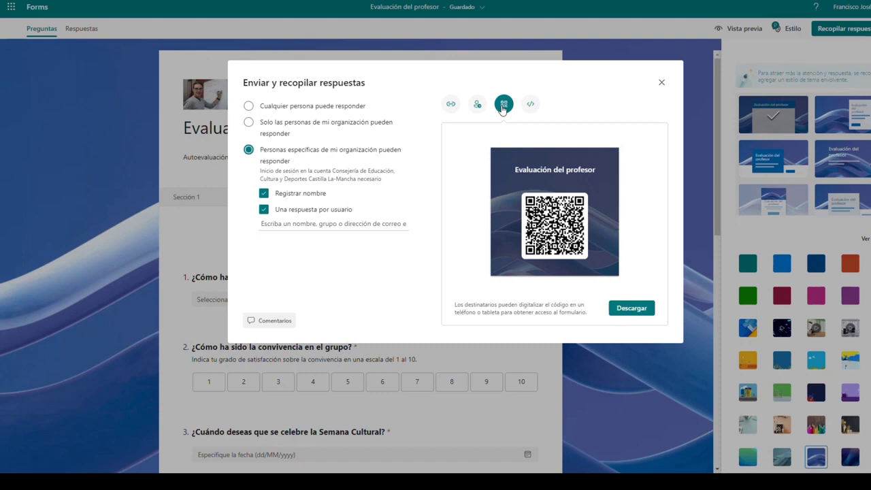
{"action": "left_click", "coordinate": [526, 107]}
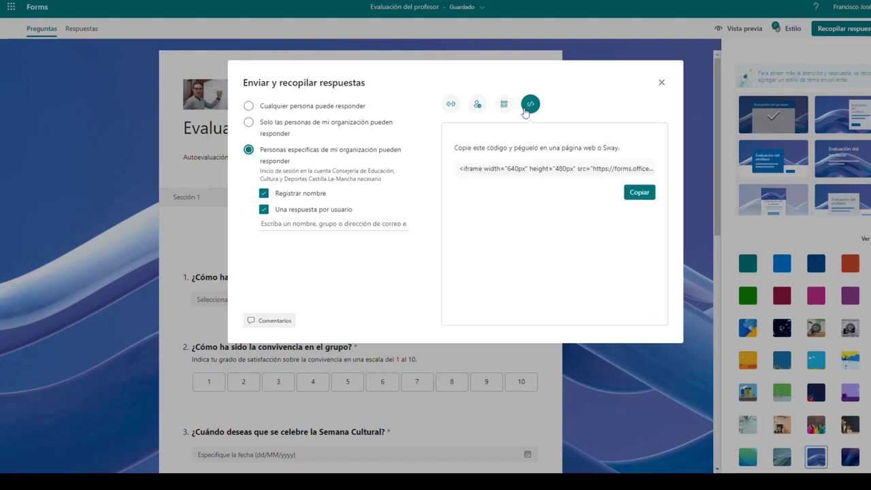
{"action": "left_click", "coordinate": [517, 171]}
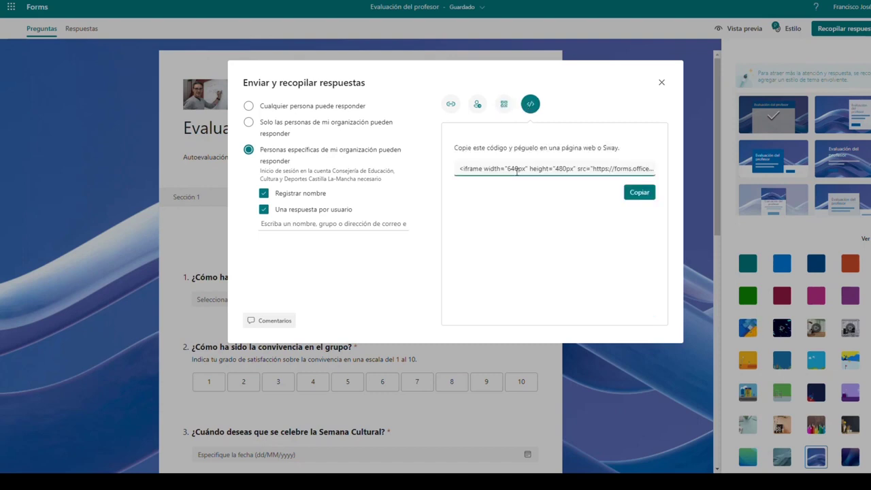
{"action": "key", "text": "Escape"}
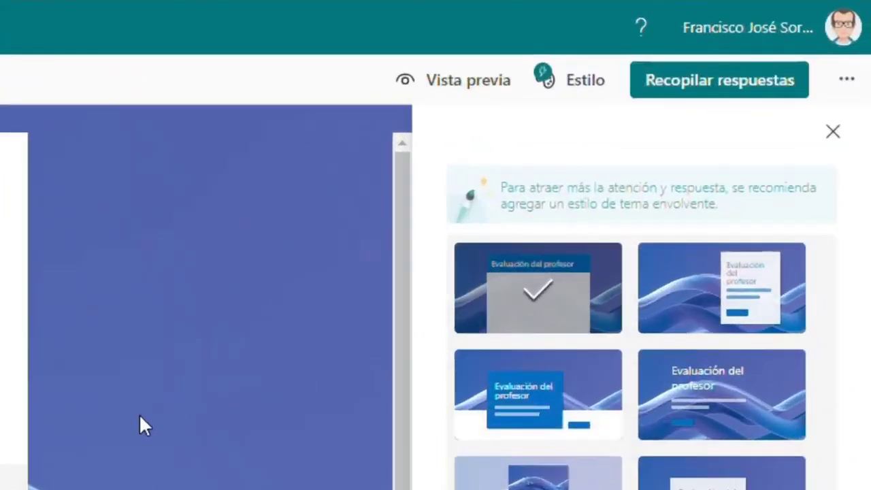
Open the form's Configuración and bring up the "Opciones para respuestas" settings
{"action": "left_click", "coordinate": [855, 89]}
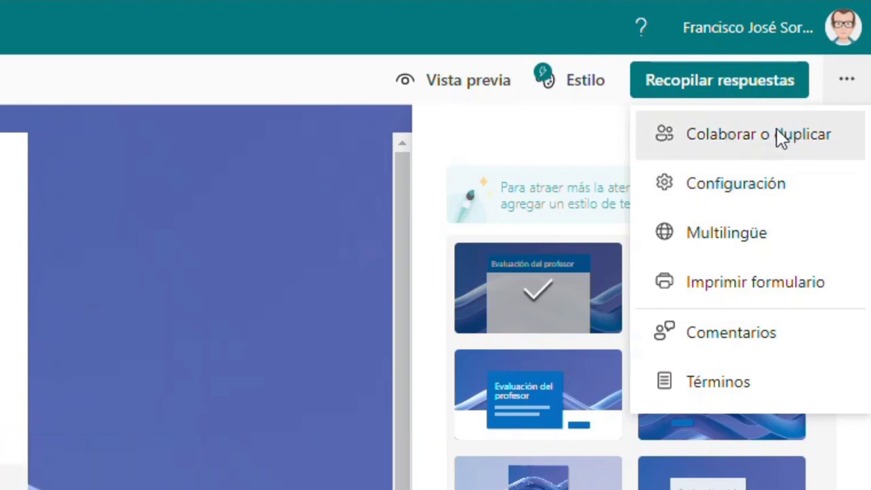
{"action": "left_click", "coordinate": [753, 199]}
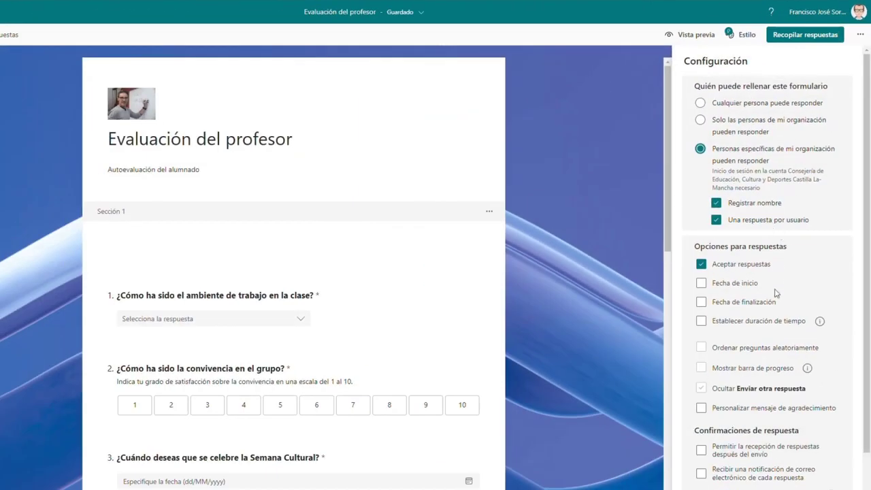
{"action": "scroll", "coordinate": [776, 291], "scroll_direction": "down", "scroll_amount": 1}
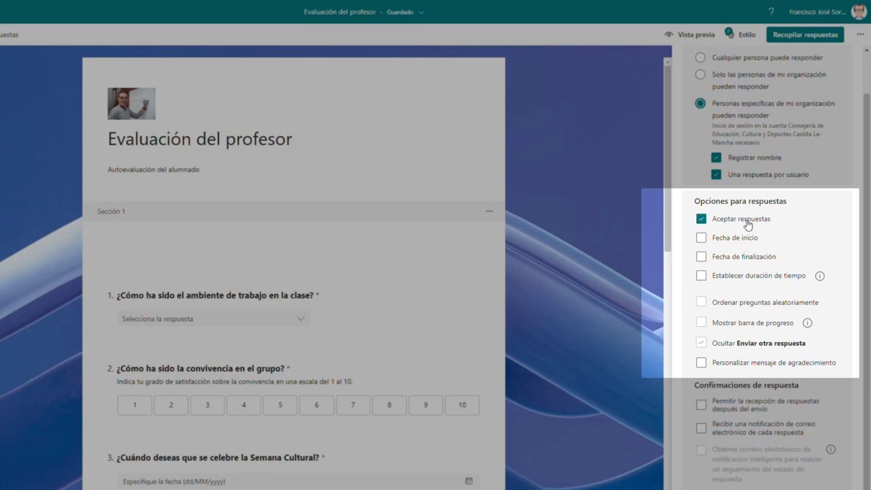
Try the "Aceptar respuestas", "Fecha de inicio" and "Establecer duración de tiempo" options, and restore each to its original state
{"action": "left_click", "coordinate": [702, 220]}
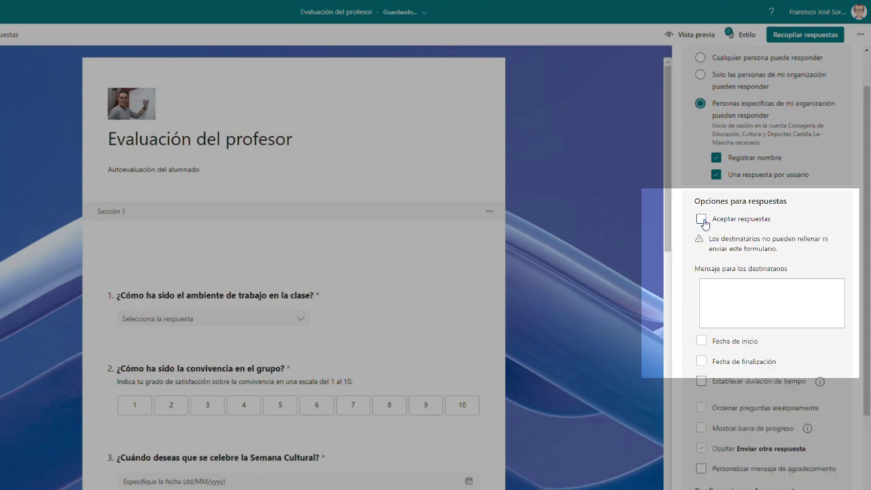
{"action": "left_click", "coordinate": [702, 219]}
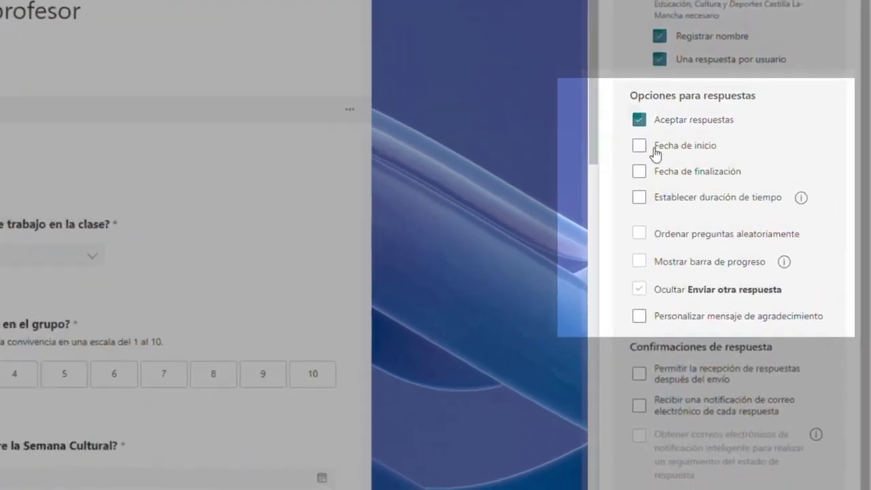
{"action": "left_click", "coordinate": [654, 149]}
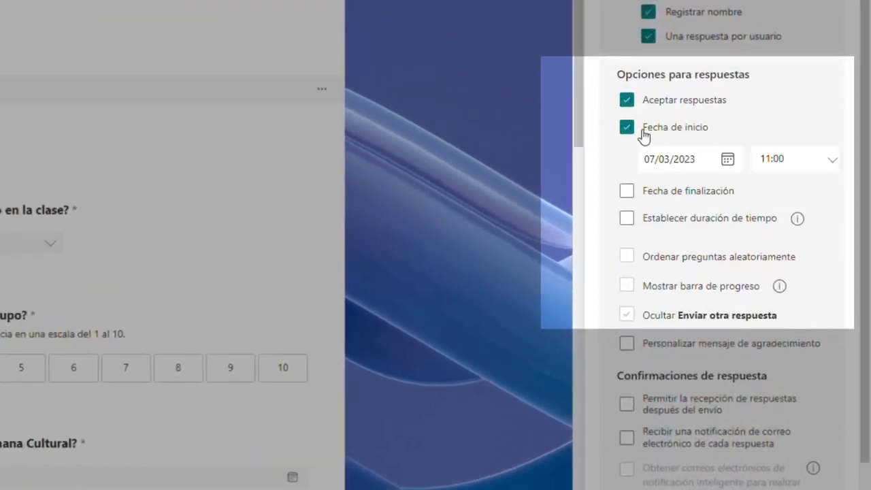
{"action": "left_click", "coordinate": [644, 133]}
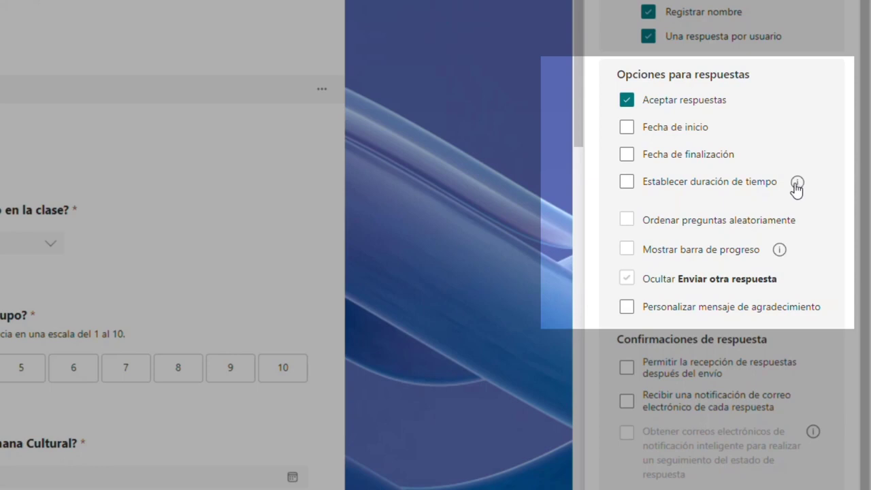
{"action": "mouse_move", "coordinate": [796, 191]}
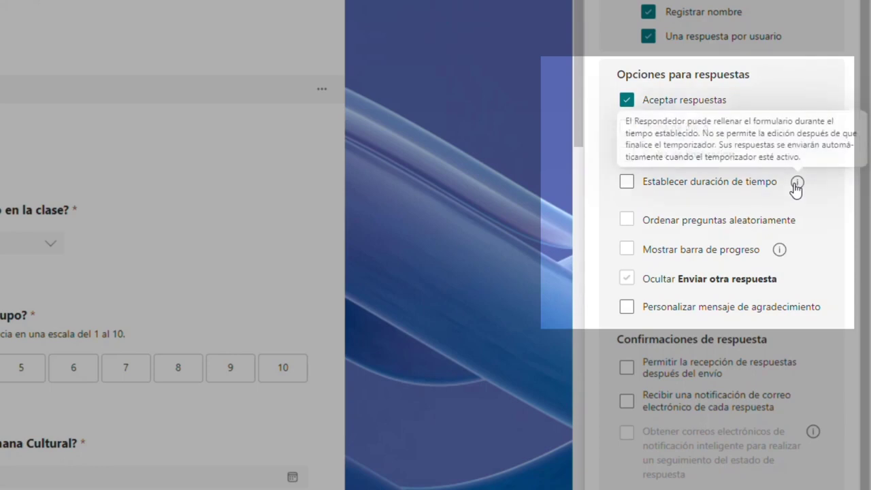
{"action": "left_click", "coordinate": [715, 192]}
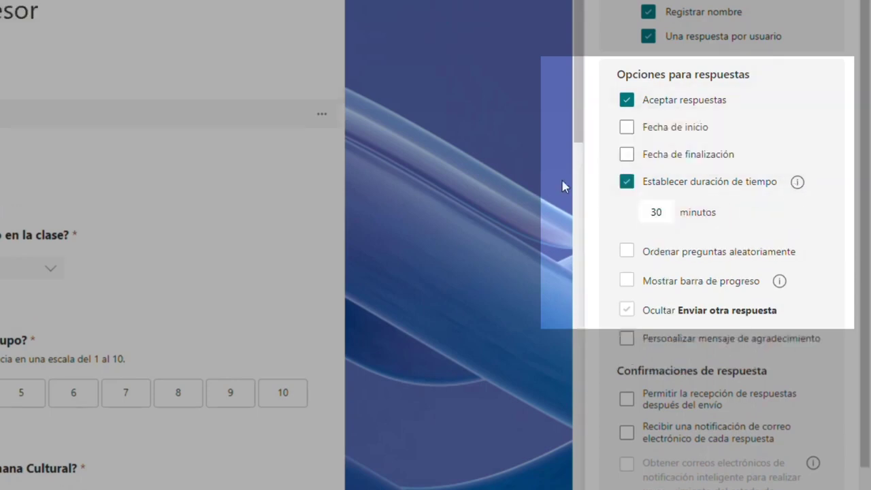
{"action": "left_click", "coordinate": [627, 183]}
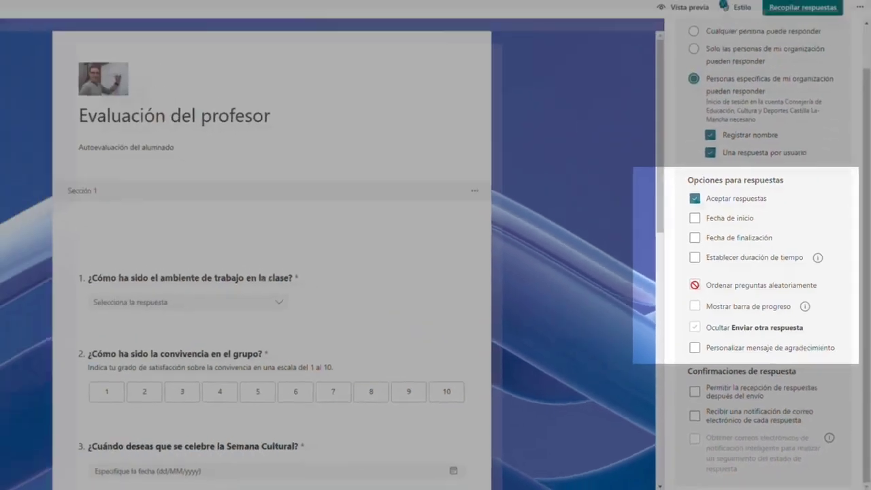
Enable "Personalizar mensaje de agradecimiento" with its default text, and try the option "Permitir la recepción de respuestas después del envío"
{"action": "scroll", "coordinate": [508, 236], "scroll_direction": "down", "scroll_amount": 3}
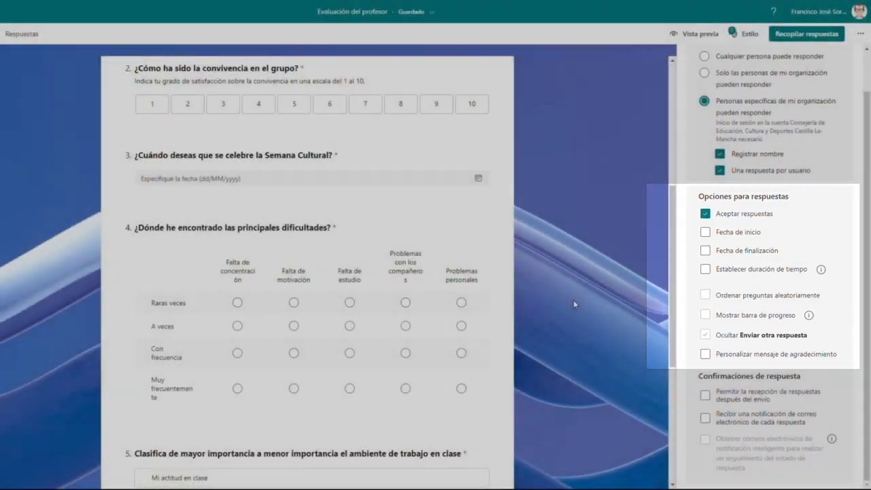
{"action": "scroll", "coordinate": [573, 300], "scroll_direction": "down", "scroll_amount": 3}
{"action": "scroll", "coordinate": [417, 303], "scroll_direction": "up", "scroll_amount": 5}
{"action": "scroll", "coordinate": [684, 307], "scroll_direction": "up", "scroll_amount": 1}
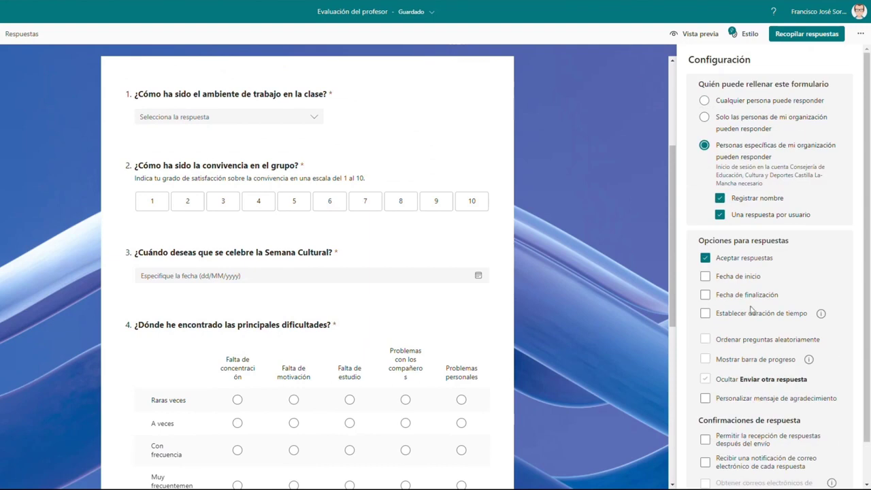
{"action": "scroll", "coordinate": [716, 310], "scroll_direction": "down", "scroll_amount": 1}
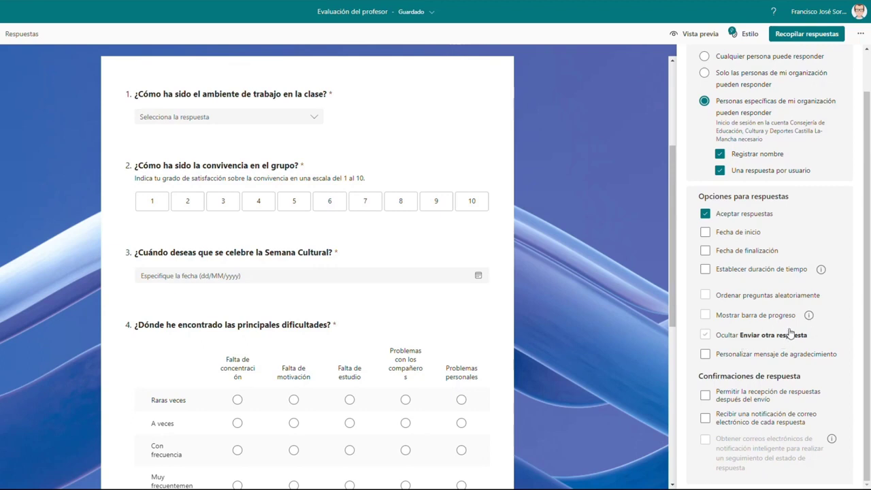
{"action": "left_click", "coordinate": [740, 360]}
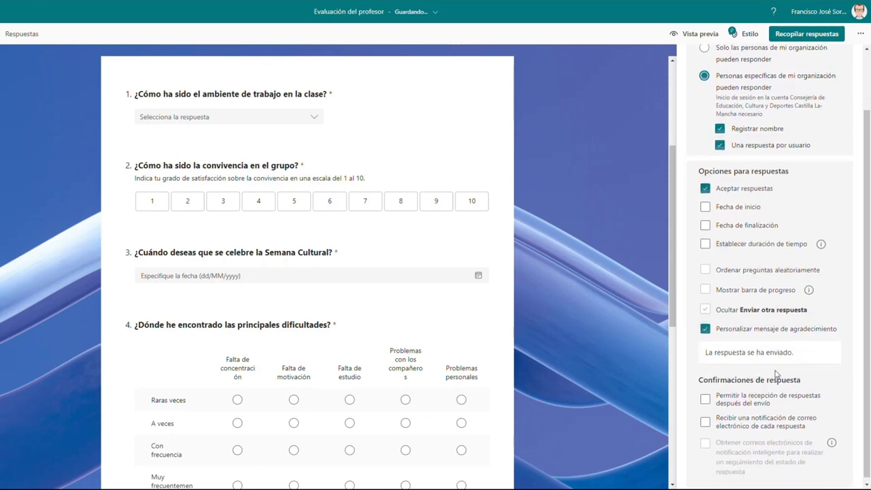
{"action": "triple_click", "coordinate": [747, 349]}
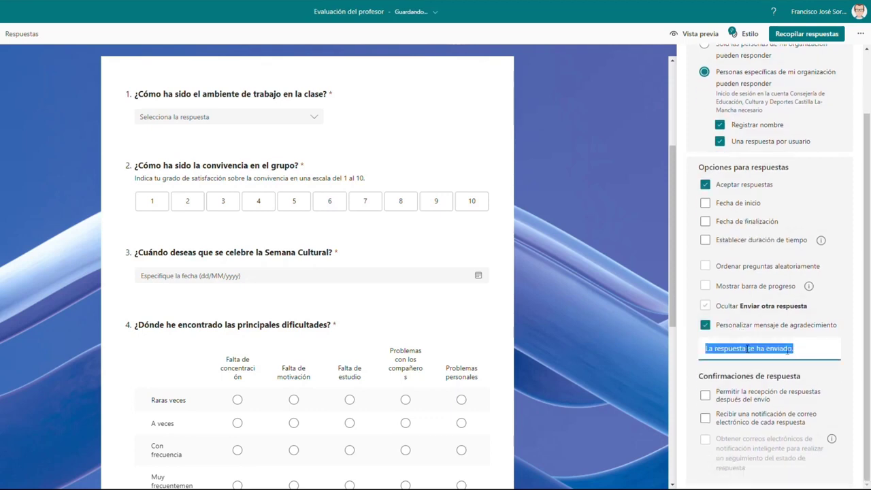
{"action": "left_click", "coordinate": [804, 348]}
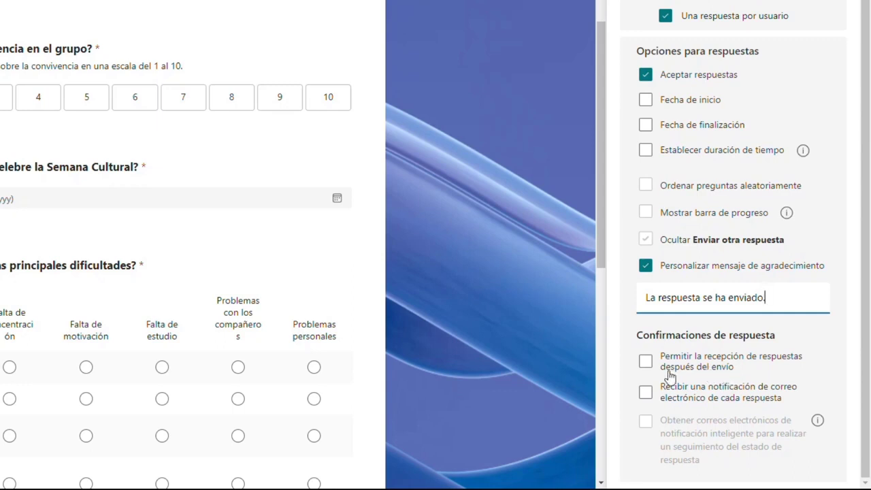
{"action": "left_click", "coordinate": [645, 369]}
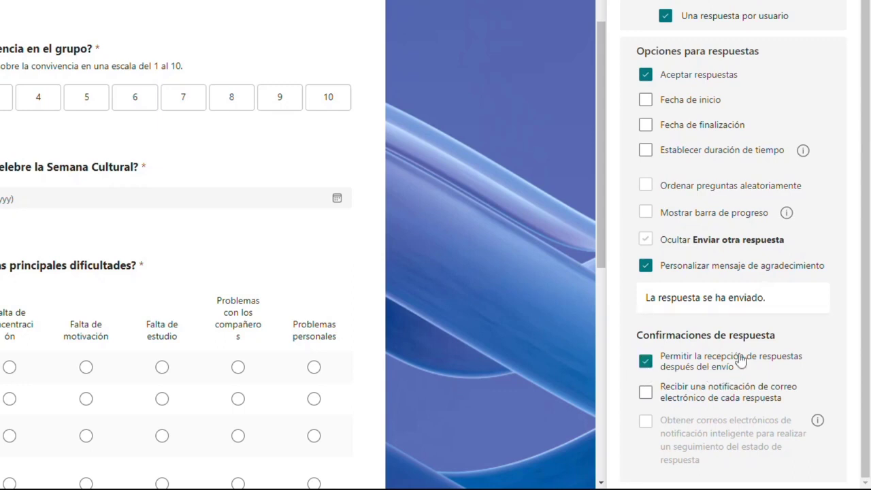
{"action": "left_click", "coordinate": [649, 371]}
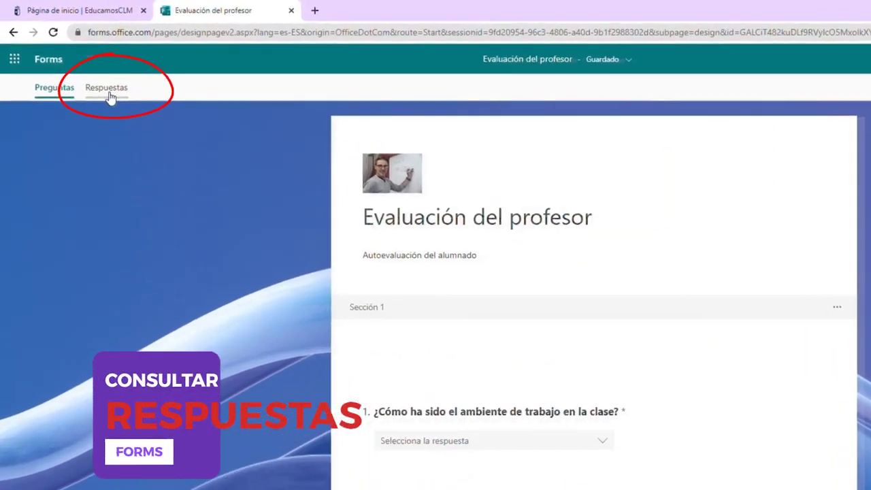
Examine the form's response summary, including the response count, average completion time, status and additional response options
{"action": "left_click", "coordinate": [109, 95]}
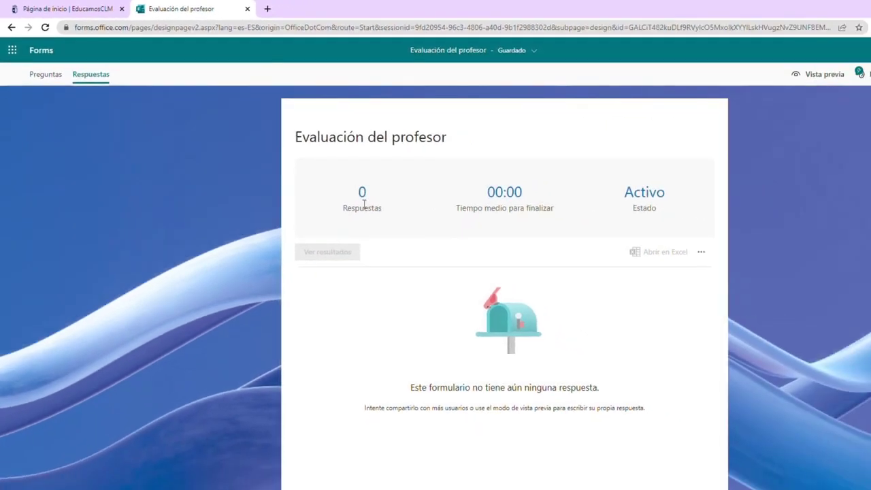
{"action": "double_click", "coordinate": [362, 193]}
{"action": "left_click", "coordinate": [494, 206]}
{"action": "left_click_drag", "start_coordinate": [491, 192], "coordinate": [519, 186]}
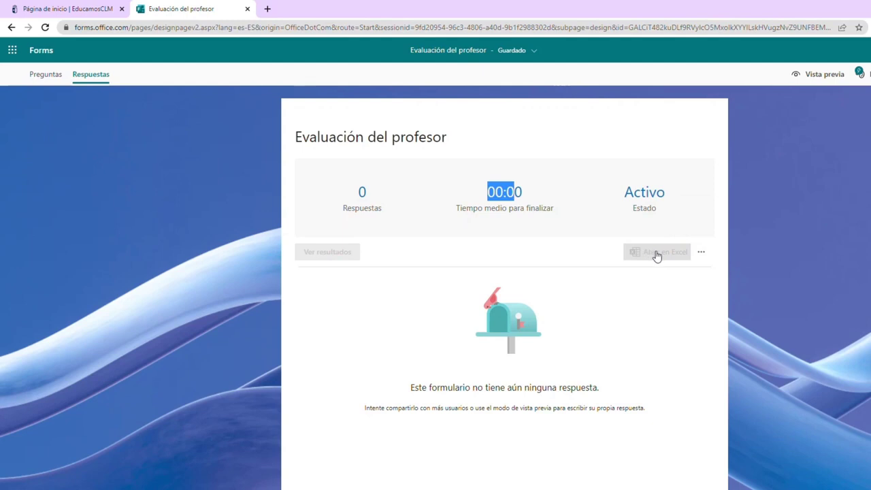
{"action": "left_click", "coordinate": [702, 255]}
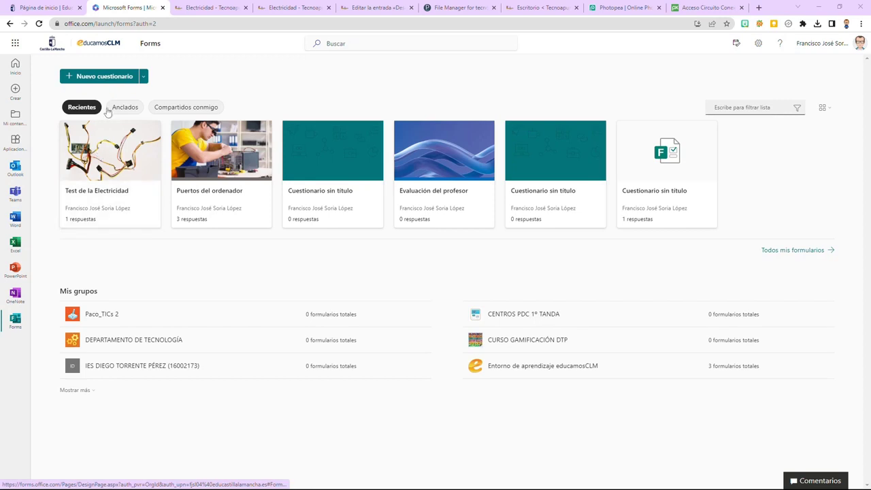
From the Forms home page, check the creation choices for a new quiz or a new form
{"action": "left_click", "coordinate": [143, 77]}
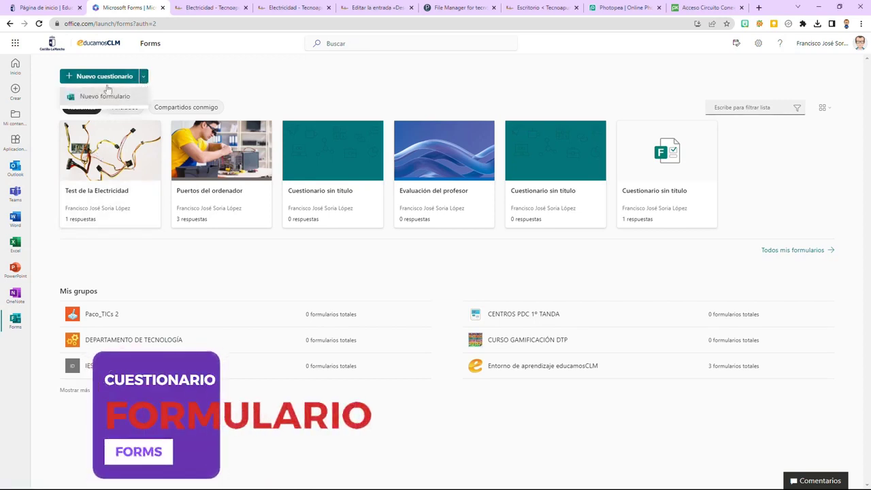
{"action": "left_click", "coordinate": [182, 92]}
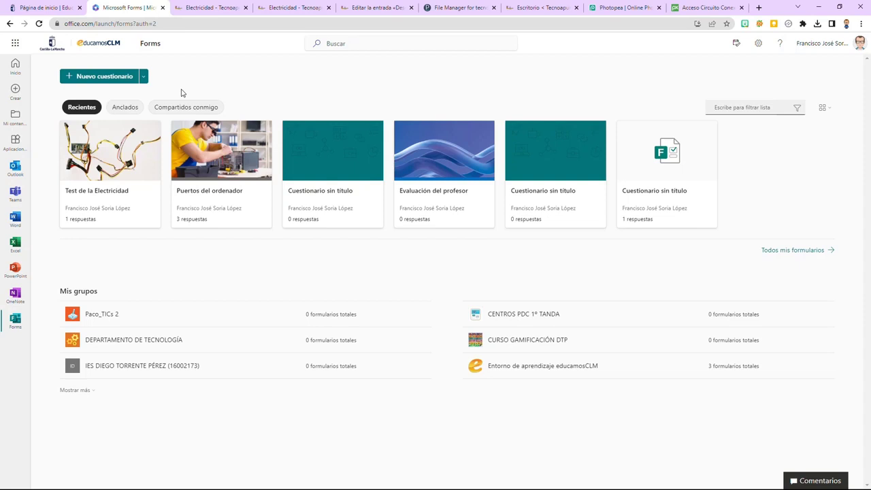
Open the "Puertos del ordenador" quiz and review its first question about the two blue ports
{"action": "left_click", "coordinate": [190, 158]}
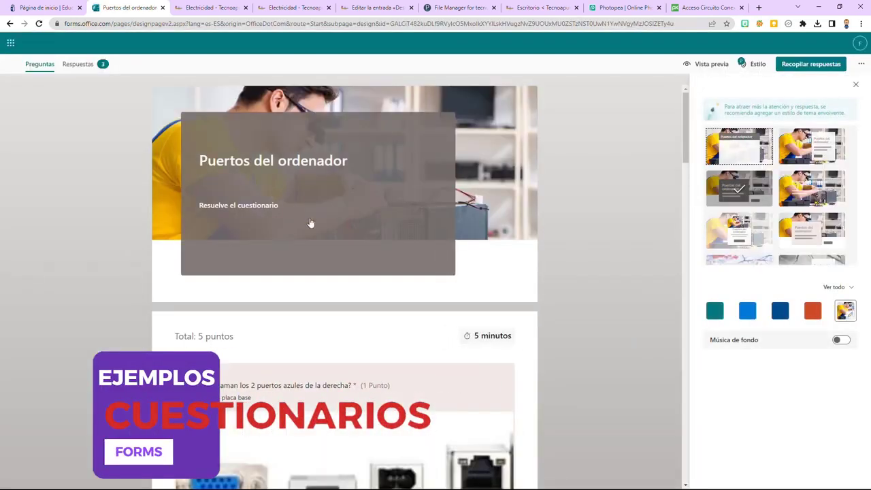
{"action": "scroll", "coordinate": [312, 225], "scroll_direction": "down", "scroll_amount": 4}
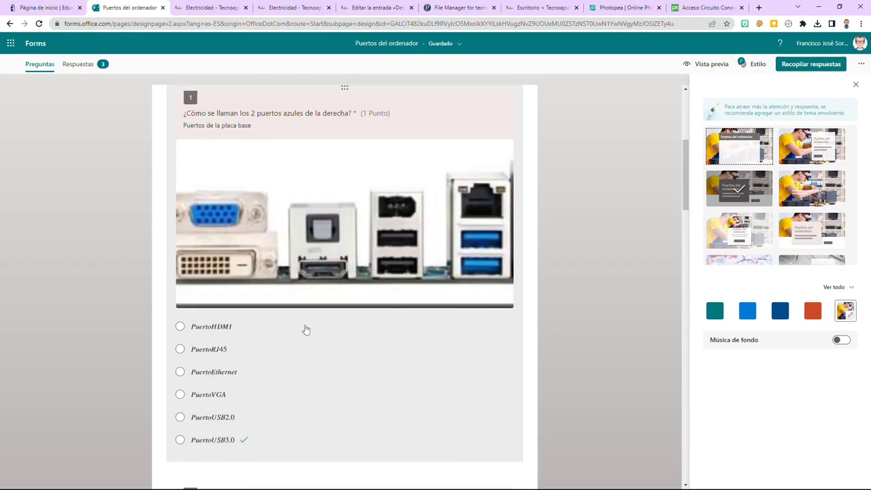
{"action": "scroll", "coordinate": [232, 349], "scroll_direction": "down", "scroll_amount": 2}
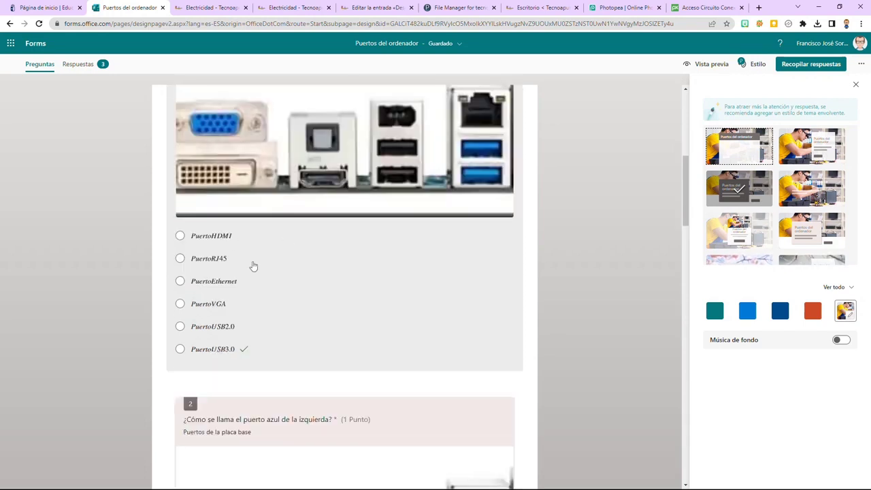
{"action": "scroll", "coordinate": [347, 313], "scroll_direction": "up", "scroll_amount": 1}
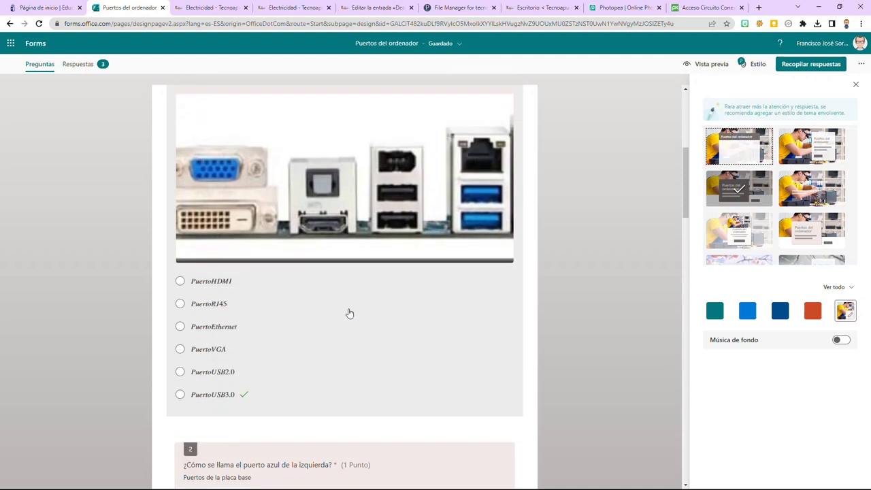
{"action": "scroll", "coordinate": [349, 313], "scroll_direction": "down", "scroll_amount": 1}
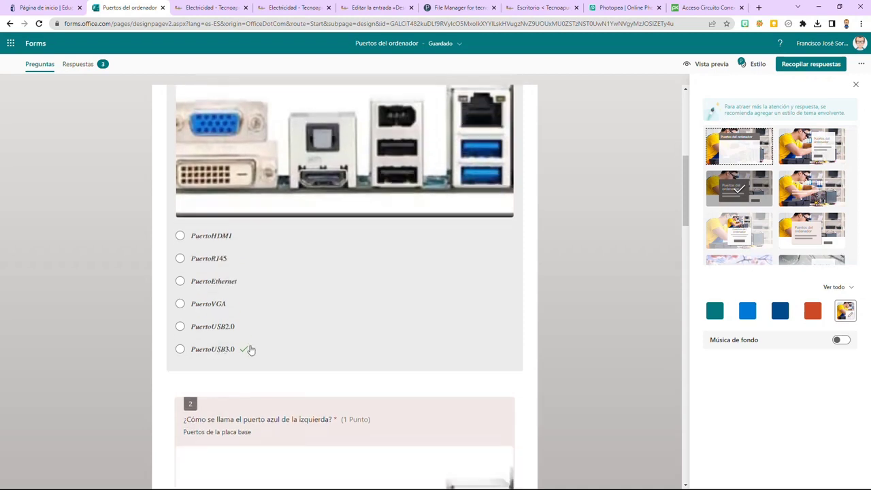
Open the first question for editing, try Puerto VGA and Puerto RJ45 as its correct answer, and mark PuertoUSB3.0 as correct again
{"action": "left_click", "coordinate": [330, 324]}
{"action": "scroll", "coordinate": [449, 335], "scroll_direction": "down", "scroll_amount": 2}
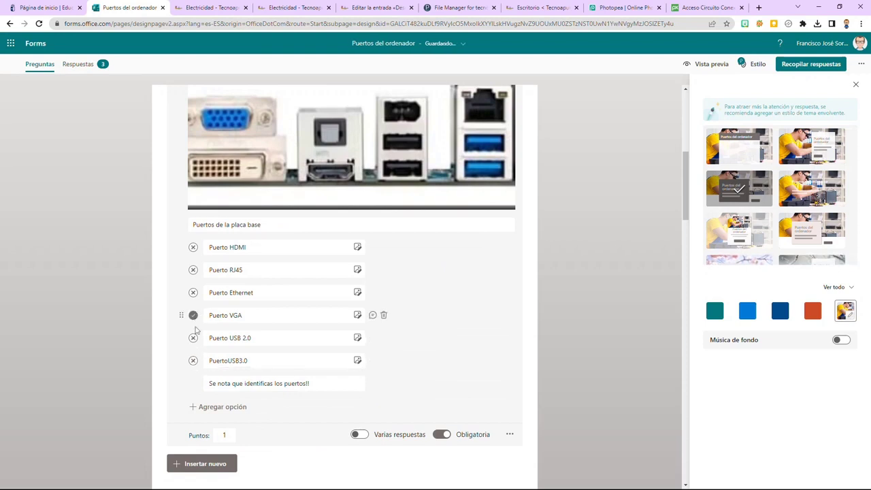
{"action": "left_click", "coordinate": [193, 271]}
{"action": "left_click", "coordinate": [194, 361]}
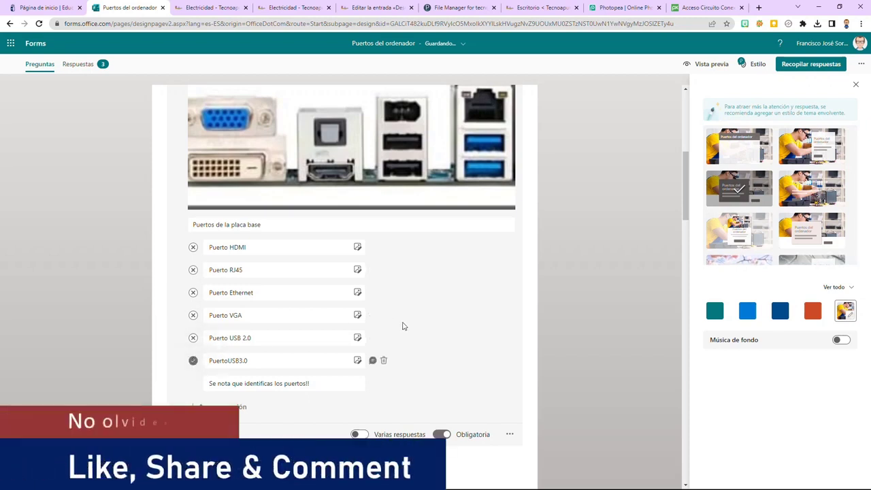
Try switching the first question's Obligatoria setting off and on again, and open its points value for editing
{"action": "scroll", "coordinate": [405, 325], "scroll_direction": "down", "scroll_amount": 2}
{"action": "scroll", "coordinate": [412, 311], "scroll_direction": "up", "scroll_amount": 1}
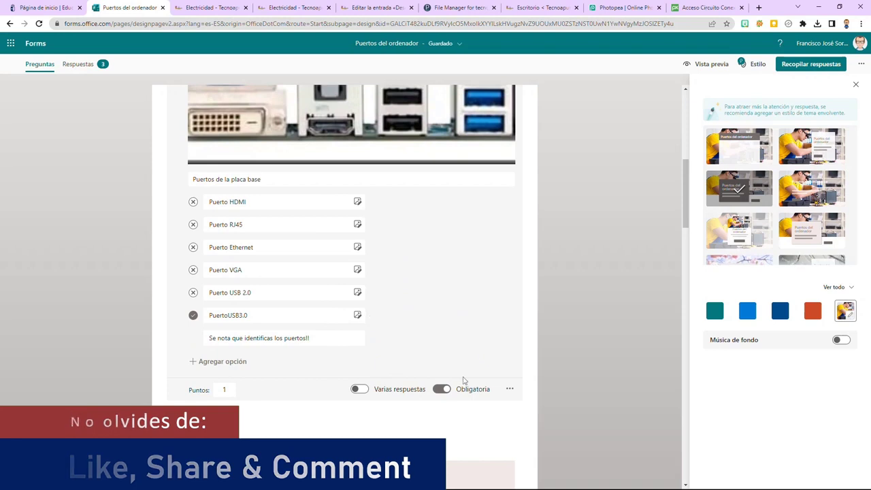
{"action": "left_click", "coordinate": [442, 395]}
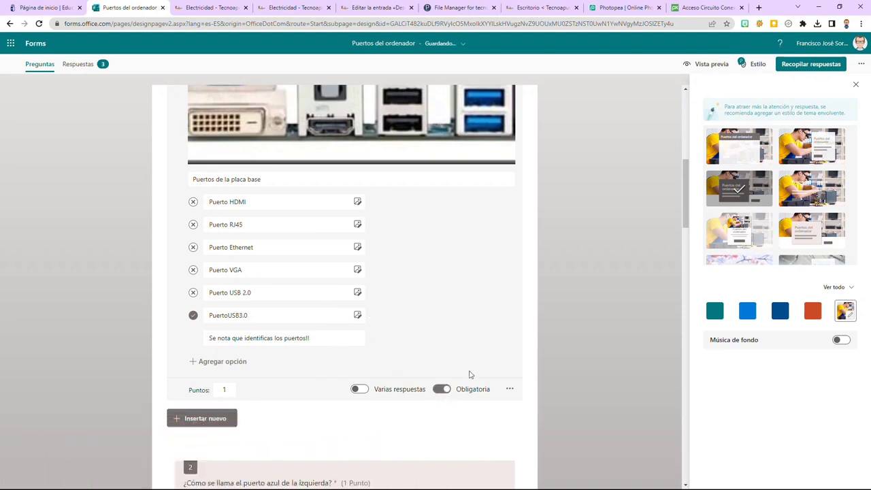
{"action": "scroll", "coordinate": [467, 385], "scroll_direction": "down", "scroll_amount": 2}
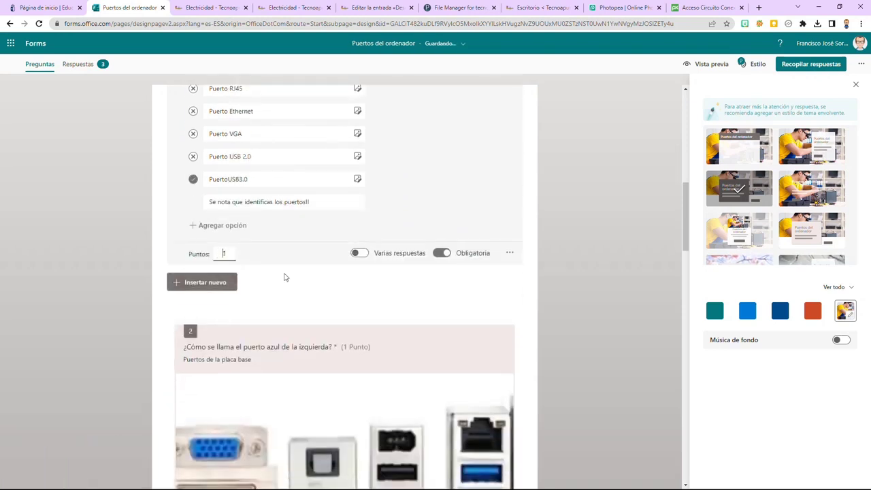
Open the second question, about the blue port, and review its correct answer and the comment "Para conectar el monitor!"
{"action": "scroll", "coordinate": [321, 291], "scroll_direction": "down", "scroll_amount": 4}
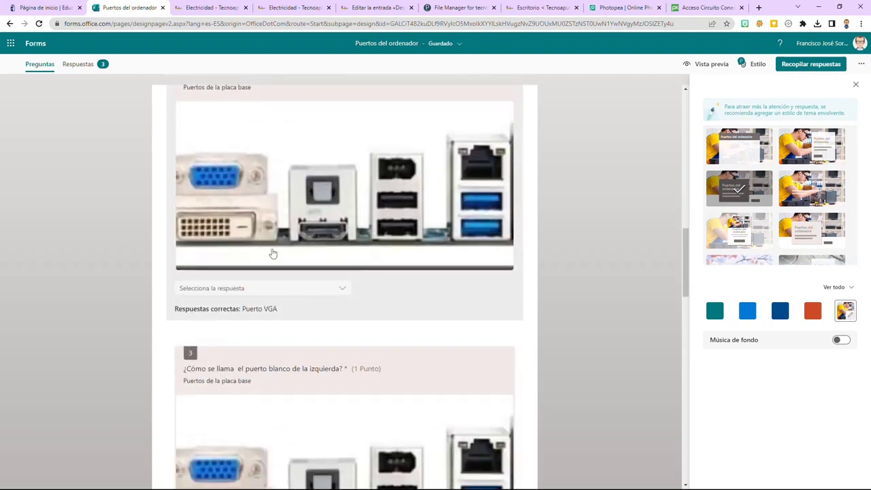
{"action": "left_click", "coordinate": [305, 294]}
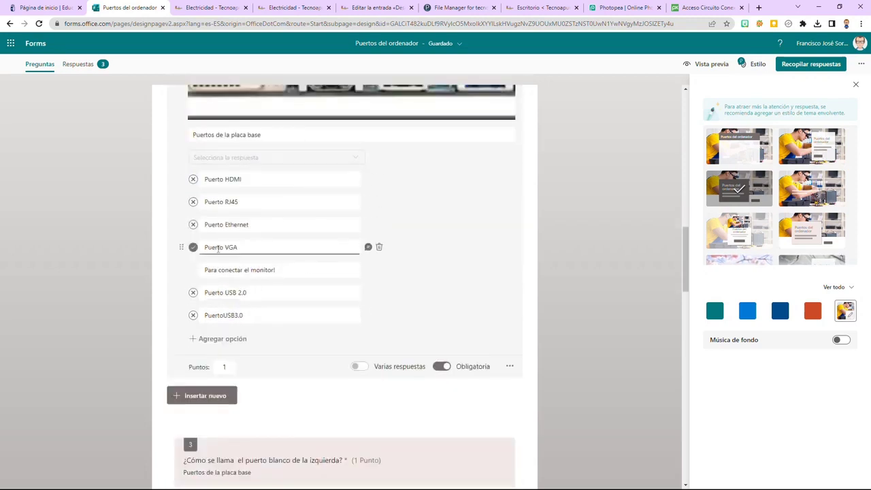
{"action": "scroll", "coordinate": [411, 243], "scroll_direction": "up", "scroll_amount": 2}
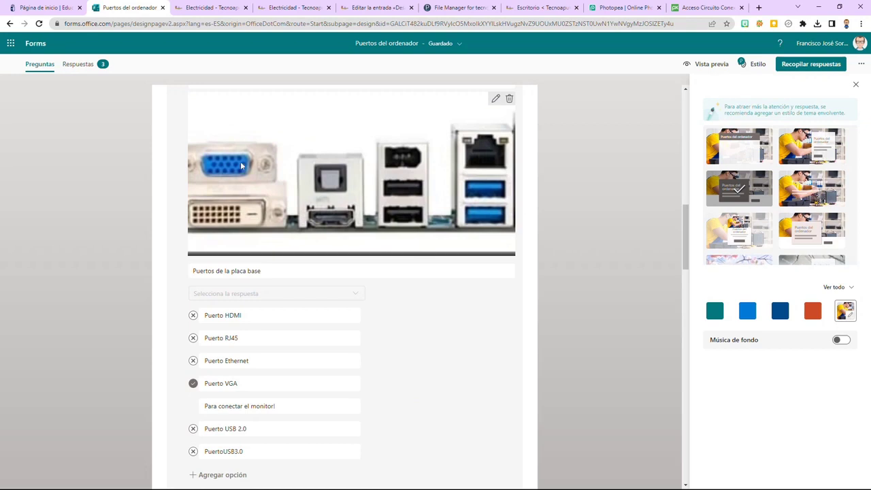
{"action": "scroll", "coordinate": [337, 307], "scroll_direction": "down", "scroll_amount": 1}
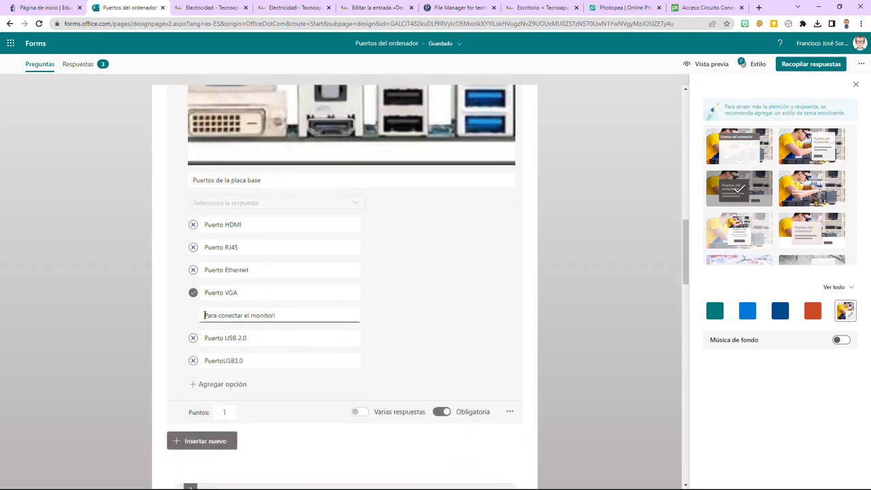
{"action": "left_click_drag", "start_coordinate": [205, 315], "coordinate": [297, 310]}
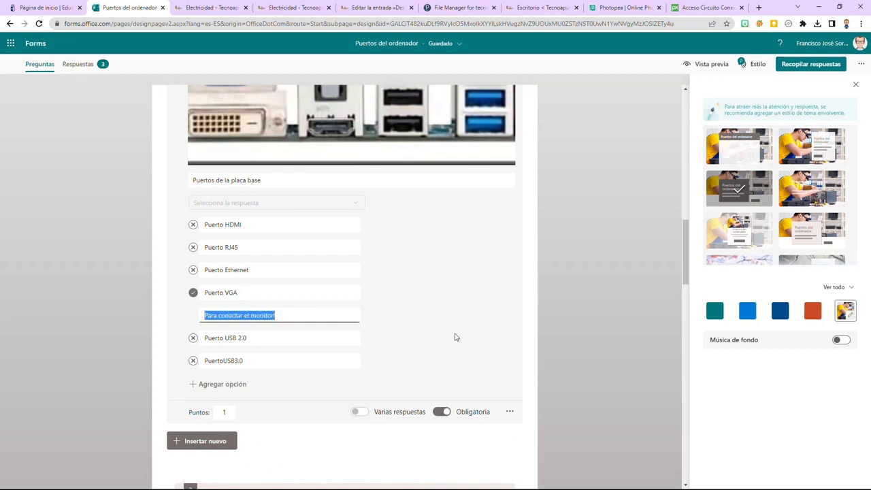
Review questions 3 to 5 of the ports quiz, including their images, answer options and marked correct answers
{"action": "scroll", "coordinate": [456, 337], "scroll_direction": "down", "scroll_amount": 4}
{"action": "scroll", "coordinate": [456, 337], "scroll_direction": "down", "scroll_amount": 1}
{"action": "scroll", "coordinate": [420, 315], "scroll_direction": "down", "scroll_amount": 4}
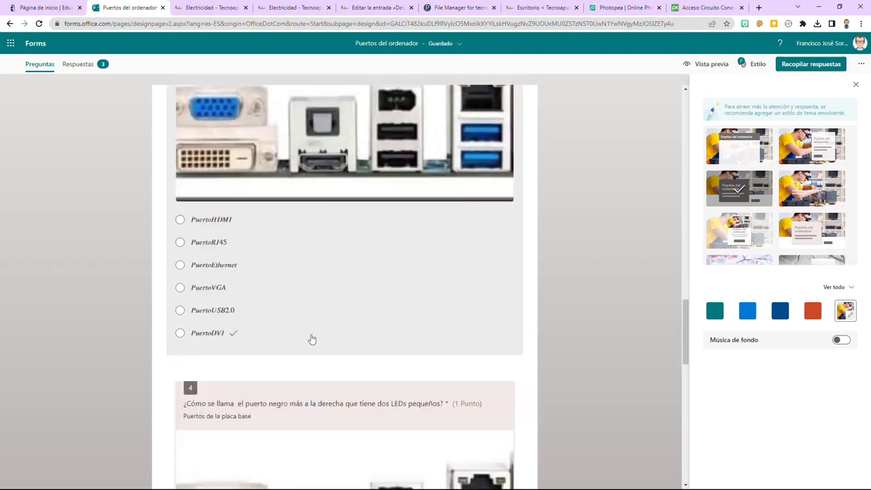
{"action": "scroll", "coordinate": [373, 330], "scroll_direction": "down", "scroll_amount": 3}
{"action": "scroll", "coordinate": [373, 330], "scroll_direction": "down", "scroll_amount": 3}
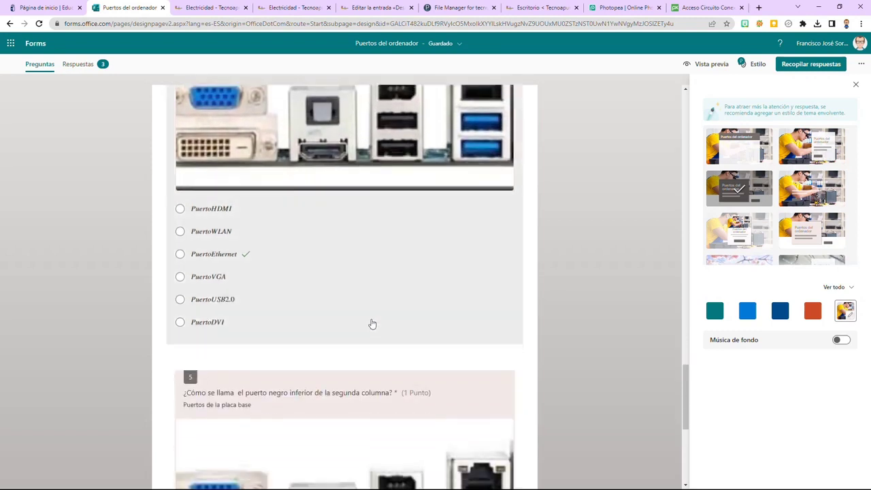
{"action": "scroll", "coordinate": [333, 273], "scroll_direction": "down", "scroll_amount": 5}
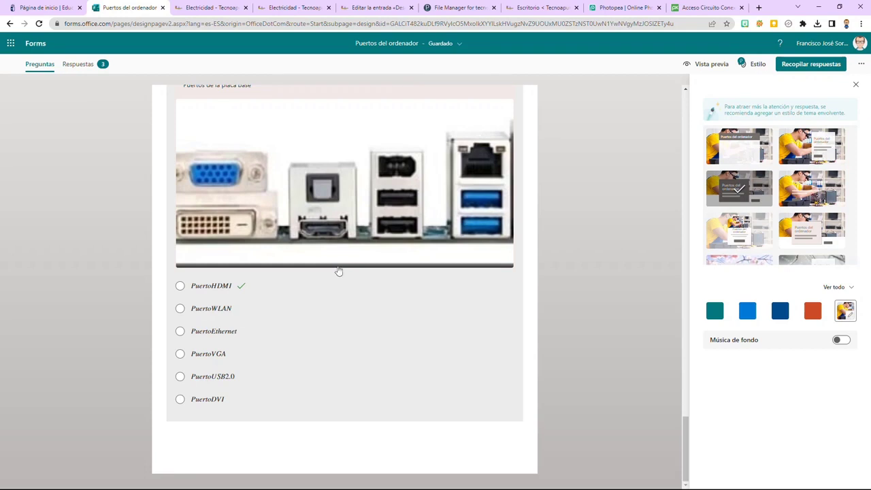
Return to the Forms home page, open the quiz "Test de la Electricidad", and display its settings from the time limit
{"action": "left_click", "coordinate": [39, 45]}
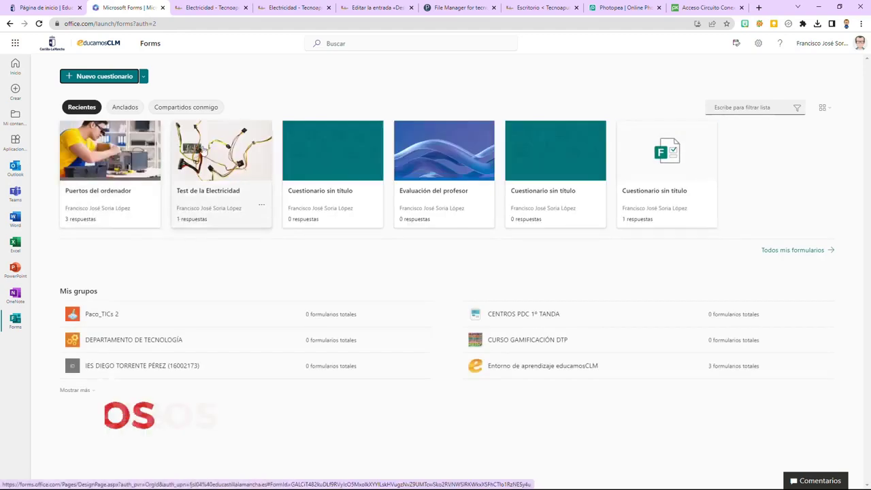
{"action": "left_click", "coordinate": [238, 173]}
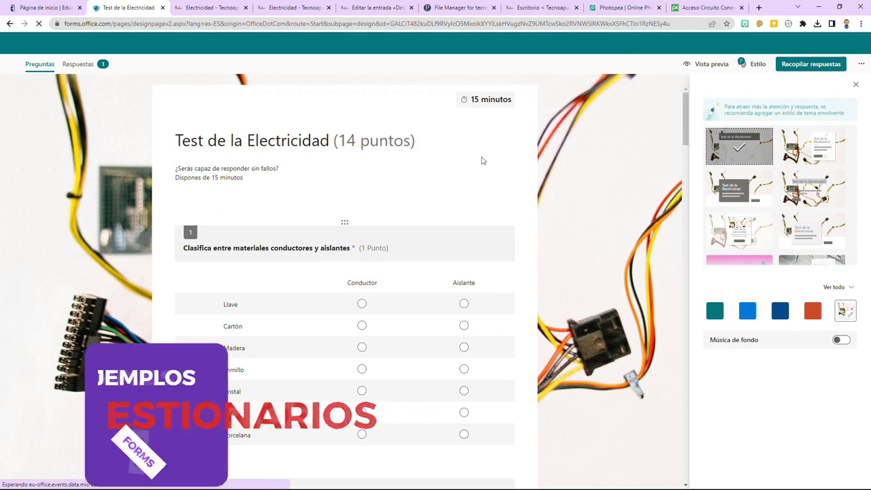
{"action": "left_click", "coordinate": [498, 101]}
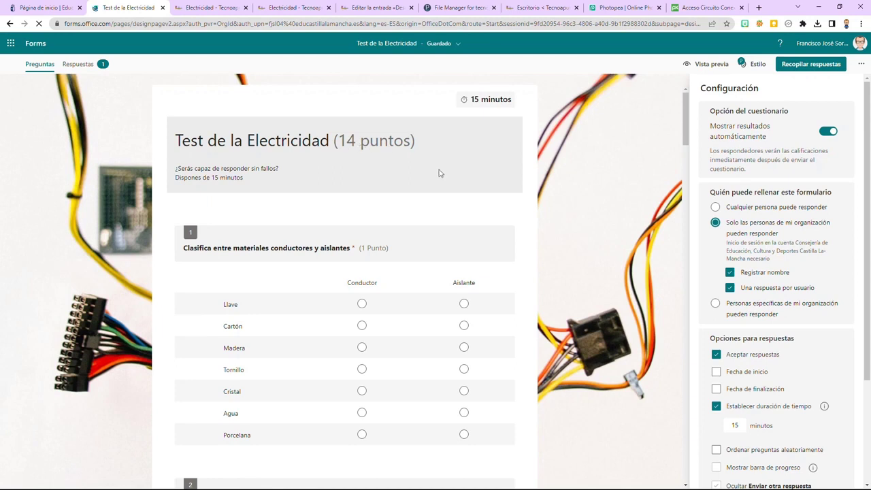
Open the question "Clasifica entre materiales conductores y aislantes" for editing and examine its title and rating grid
{"action": "scroll", "coordinate": [593, 289], "scroll_direction": "down", "scroll_amount": 1}
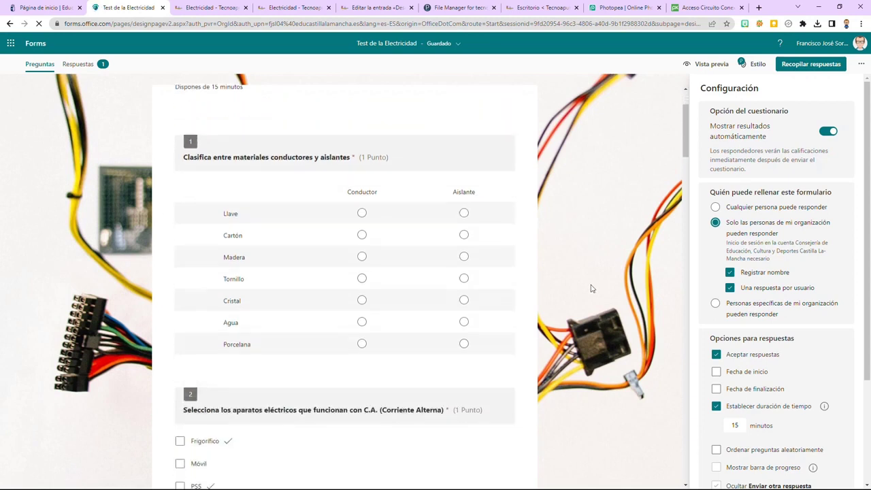
{"action": "left_click", "coordinate": [296, 162]}
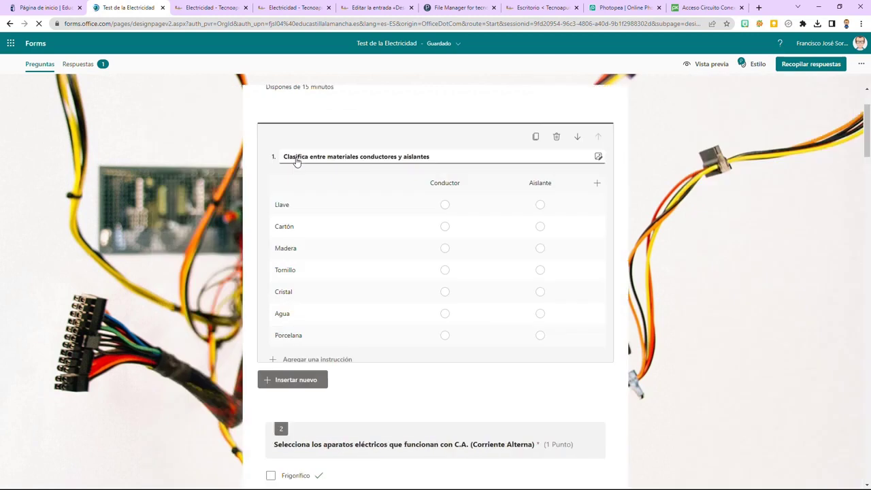
{"action": "triple_click", "coordinate": [392, 157]}
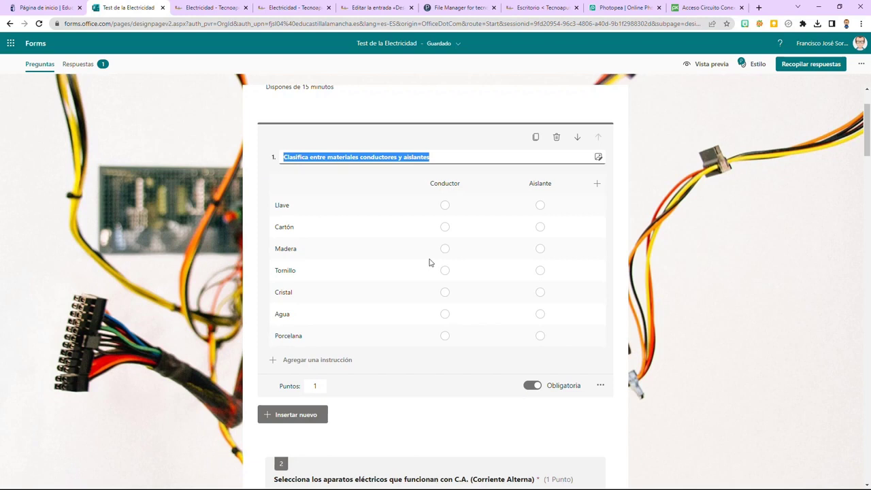
Review questions 2 to 14 of the electricity test, including the question types, circuit images and accepted correct answers
{"action": "scroll", "coordinate": [429, 263], "scroll_direction": "down", "scroll_amount": 1}
{"action": "scroll", "coordinate": [527, 150], "scroll_direction": "down", "scroll_amount": 1}
{"action": "scroll", "coordinate": [527, 241], "scroll_direction": "down", "scroll_amount": 5}
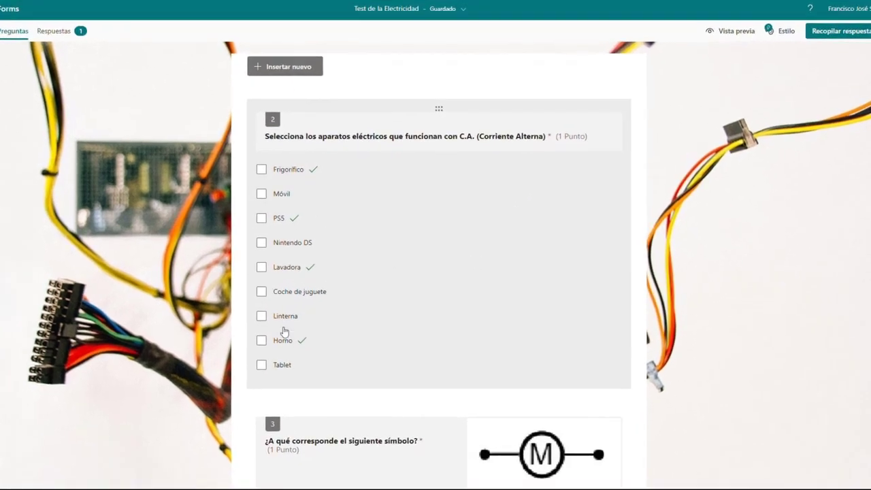
{"action": "scroll", "coordinate": [468, 295], "scroll_direction": "down", "scroll_amount": 4}
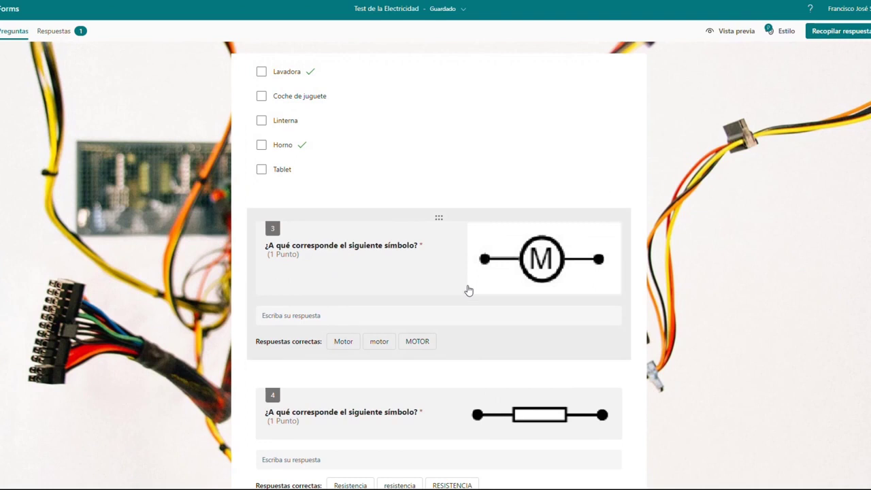
{"action": "scroll", "coordinate": [470, 292], "scroll_direction": "down", "scroll_amount": 8}
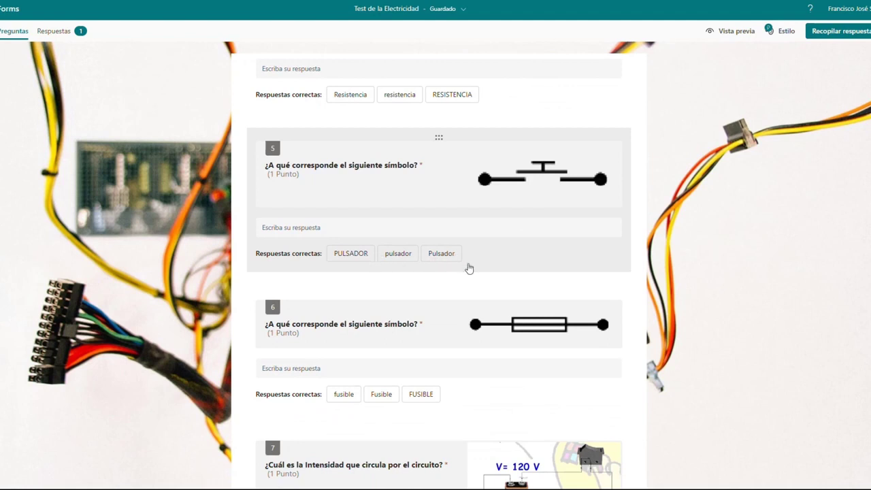
{"action": "scroll", "coordinate": [470, 269], "scroll_direction": "down", "scroll_amount": 6}
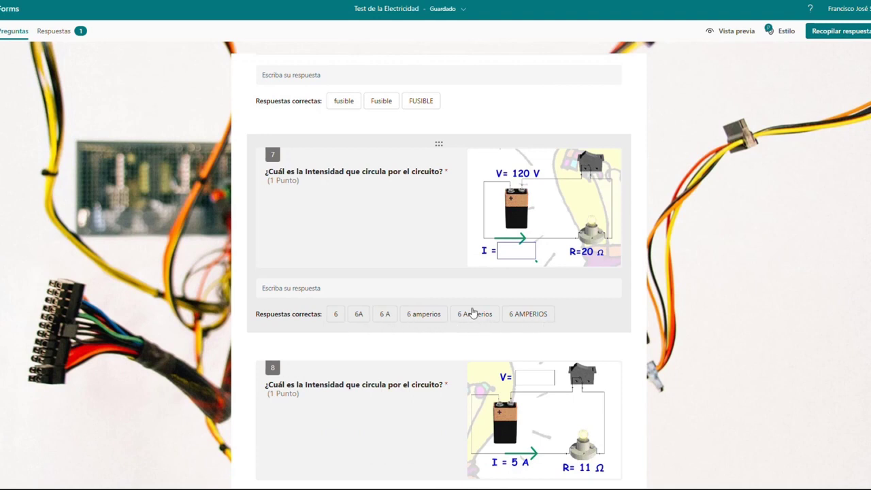
{"action": "scroll", "coordinate": [474, 313], "scroll_direction": "down", "scroll_amount": 3}
{"action": "scroll", "coordinate": [535, 353], "scroll_direction": "down", "scroll_amount": 4}
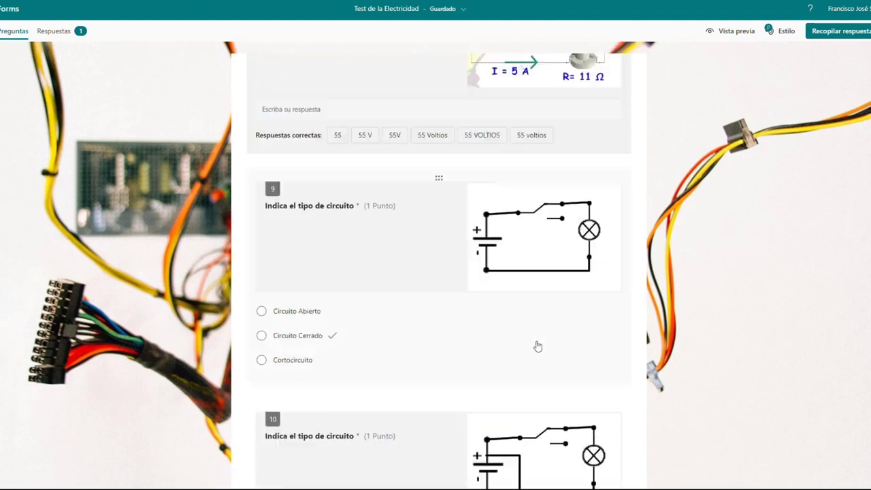
{"action": "scroll", "coordinate": [512, 301], "scroll_direction": "down", "scroll_amount": 6}
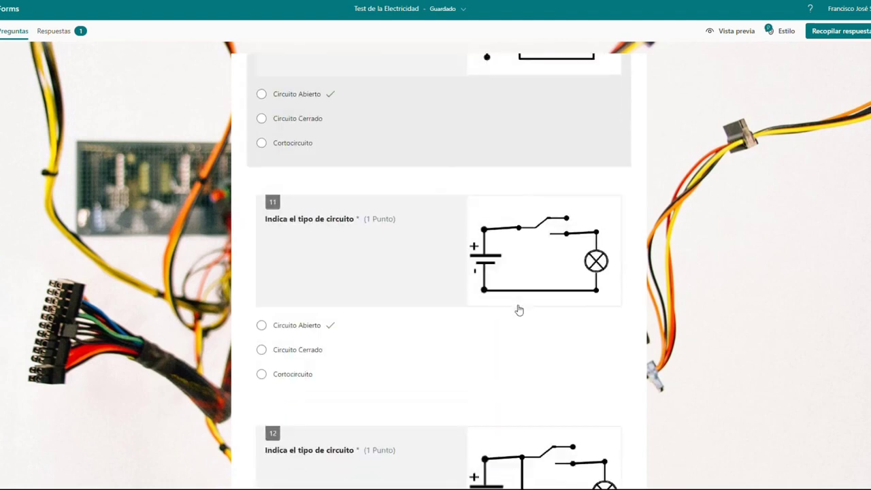
{"action": "scroll", "coordinate": [519, 310], "scroll_direction": "down", "scroll_amount": 9}
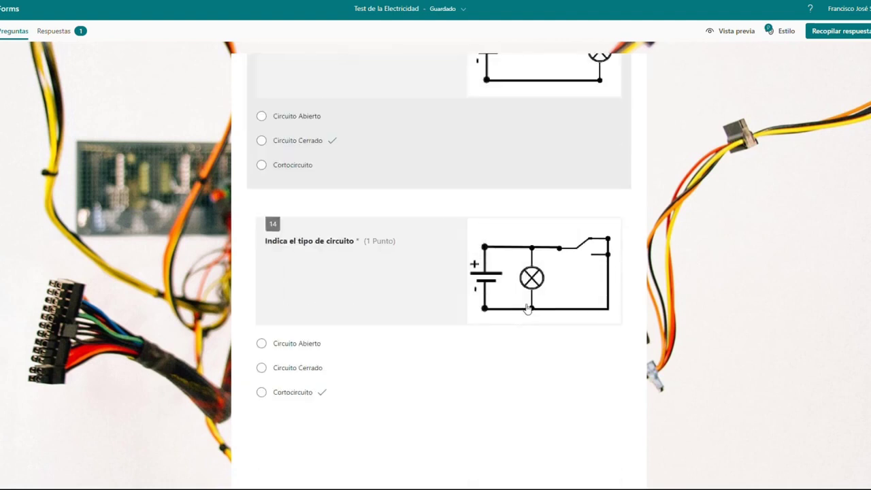
Preview the electricity test in the computer and mobile views, browse its questions, and return to the editor
{"action": "left_click", "coordinate": [729, 38]}
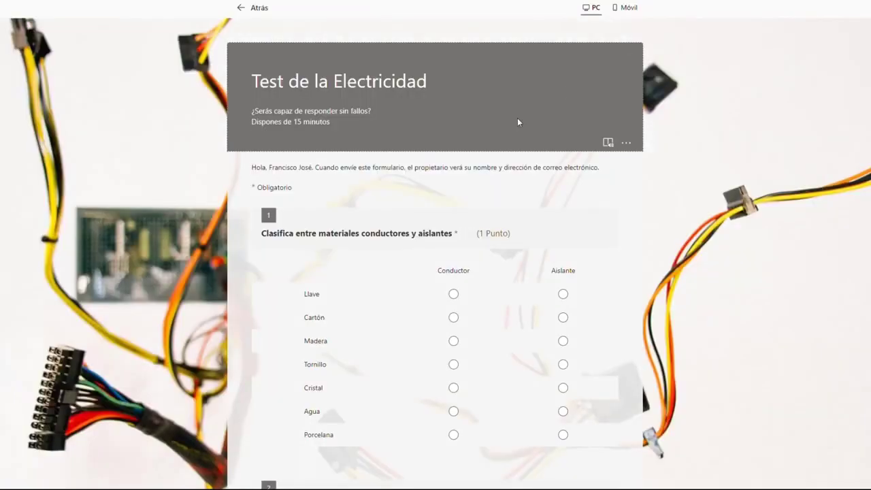
{"action": "scroll", "coordinate": [490, 197], "scroll_direction": "down", "scroll_amount": 6}
{"action": "scroll", "coordinate": [492, 199], "scroll_direction": "down", "scroll_amount": 10}
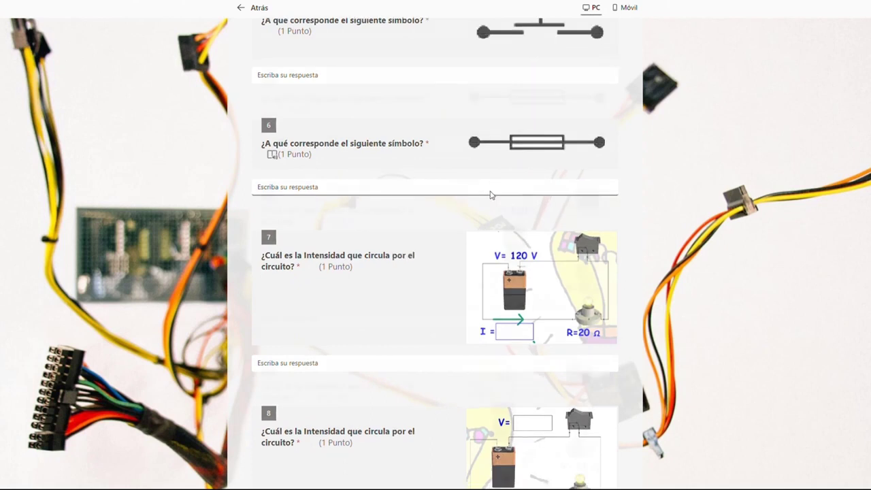
{"action": "scroll", "coordinate": [490, 192], "scroll_direction": "down", "scroll_amount": 15}
{"action": "scroll", "coordinate": [493, 194], "scroll_direction": "up", "scroll_amount": 20}
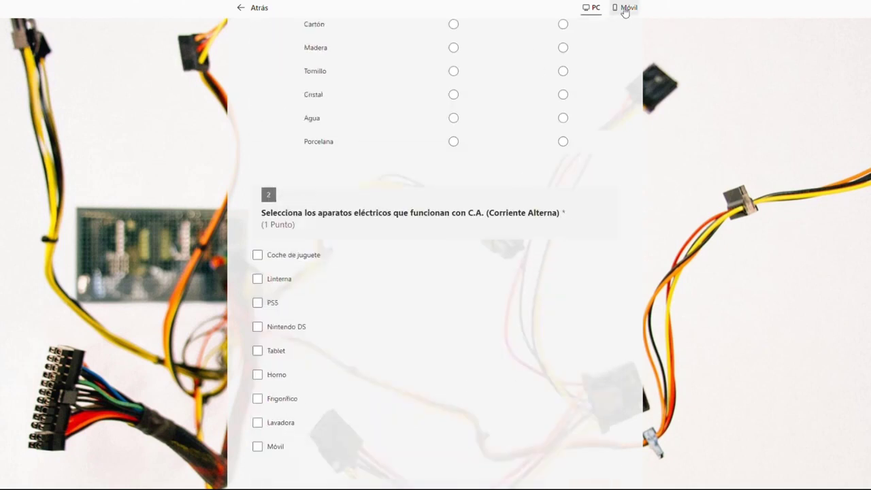
{"action": "left_click", "coordinate": [619, 10]}
{"action": "scroll", "coordinate": [488, 246], "scroll_direction": "down", "scroll_amount": 10}
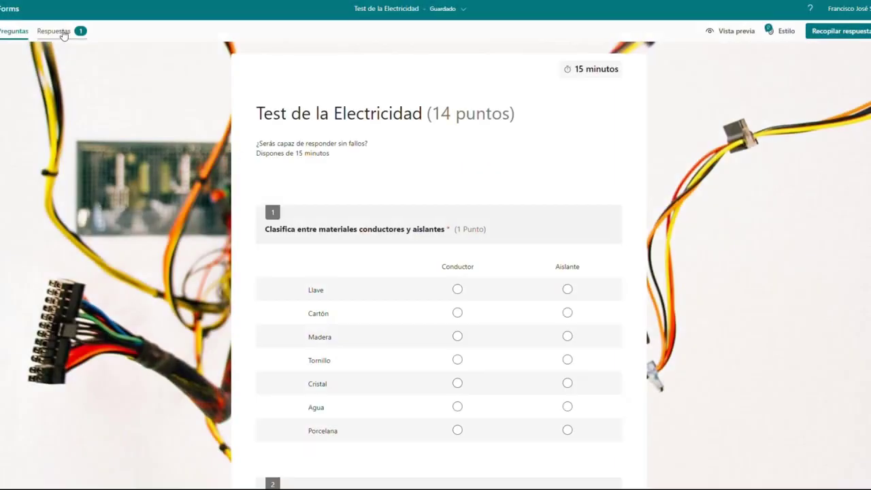
Review the electricity test's responses, including the summary figures and the per-question charts
{"action": "left_click", "coordinate": [62, 32]}
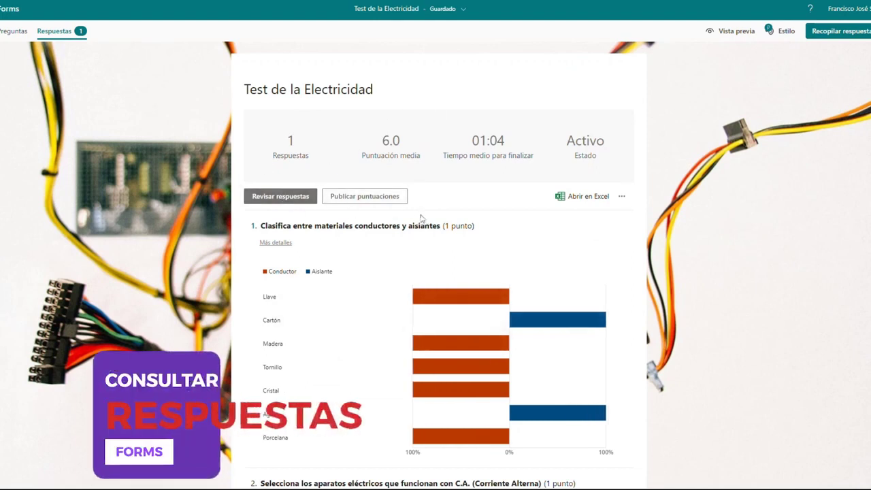
{"action": "scroll", "coordinate": [494, 346], "scroll_direction": "down", "scroll_amount": 3}
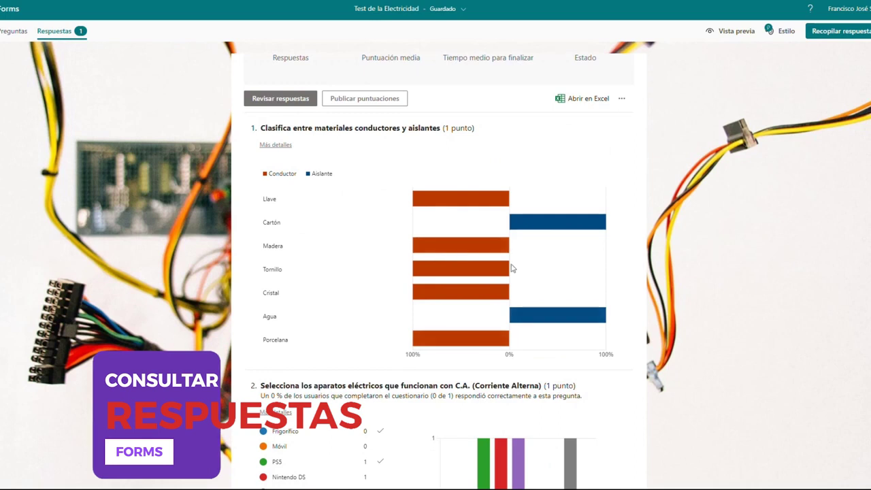
{"action": "scroll", "coordinate": [521, 247], "scroll_direction": "down", "scroll_amount": 3}
{"action": "scroll", "coordinate": [500, 330], "scroll_direction": "down", "scroll_amount": 5}
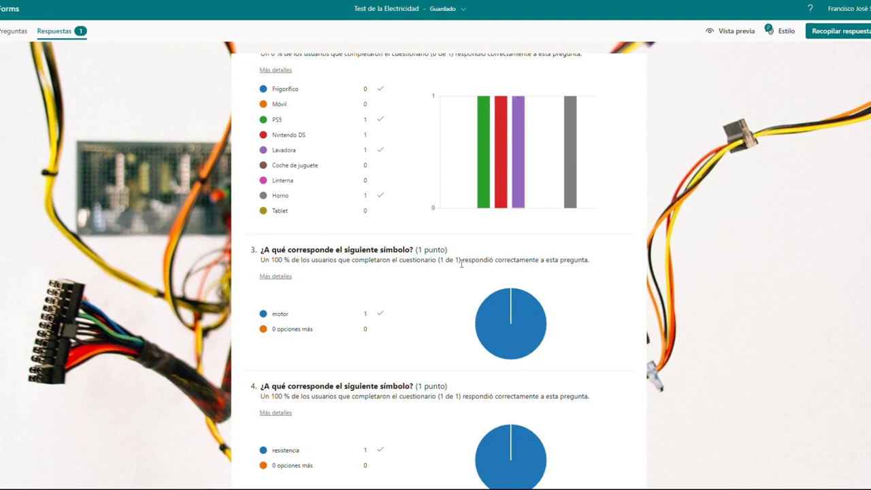
{"action": "scroll", "coordinate": [459, 263], "scroll_direction": "down", "scroll_amount": 7}
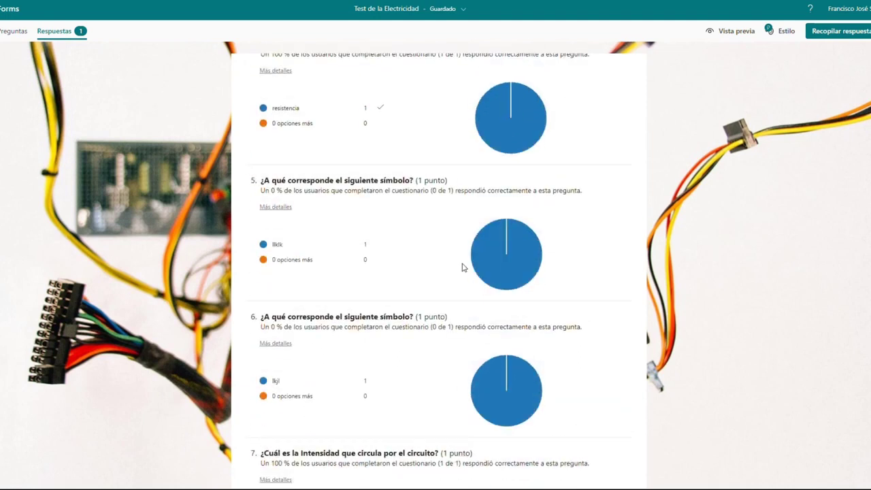
{"action": "scroll", "coordinate": [463, 265], "scroll_direction": "down", "scroll_amount": 10}
{"action": "scroll", "coordinate": [462, 235], "scroll_direction": "up", "scroll_amount": 4}
{"action": "scroll", "coordinate": [463, 235], "scroll_direction": "up", "scroll_amount": 15}
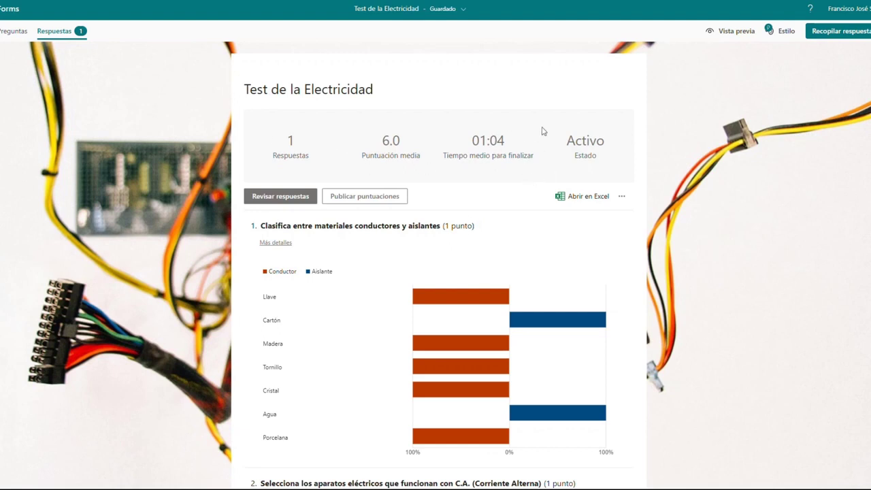
Open the electricity test's responses in Excel and check the response's start time, finish time and total points
{"action": "left_click", "coordinate": [572, 197]}
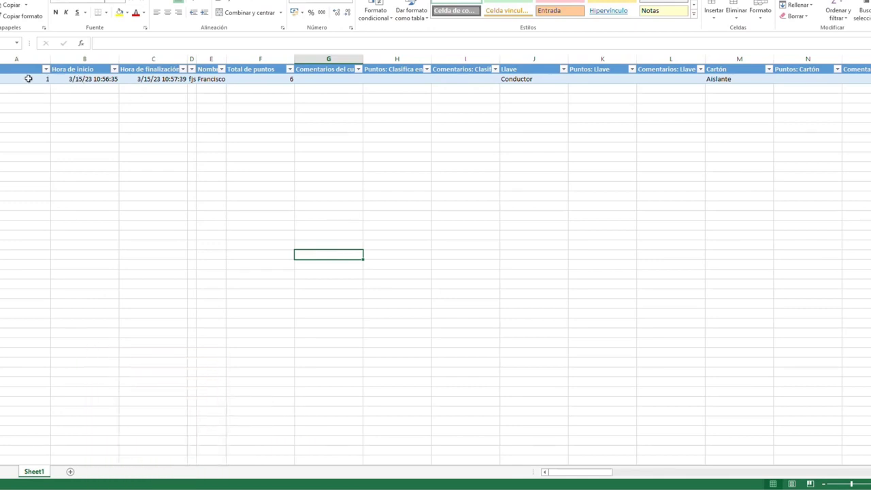
{"action": "left_click", "coordinate": [84, 79]}
{"action": "left_click", "coordinate": [163, 80]}
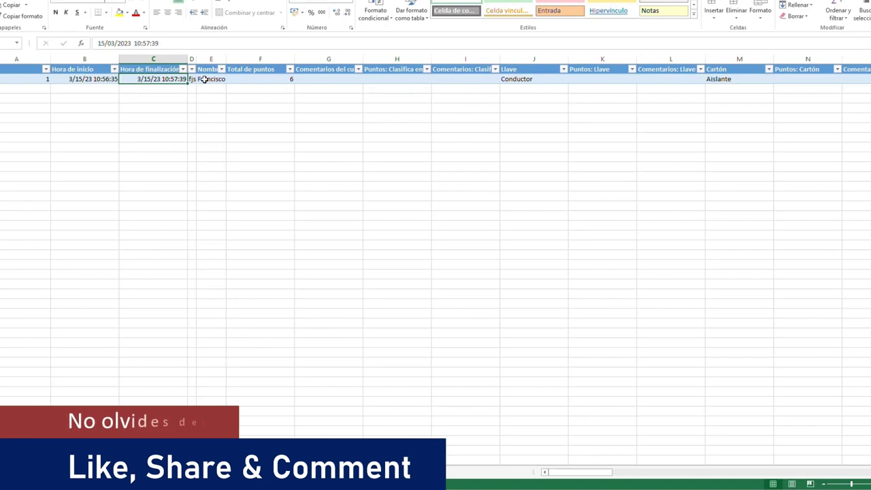
{"action": "left_click", "coordinate": [282, 79]}
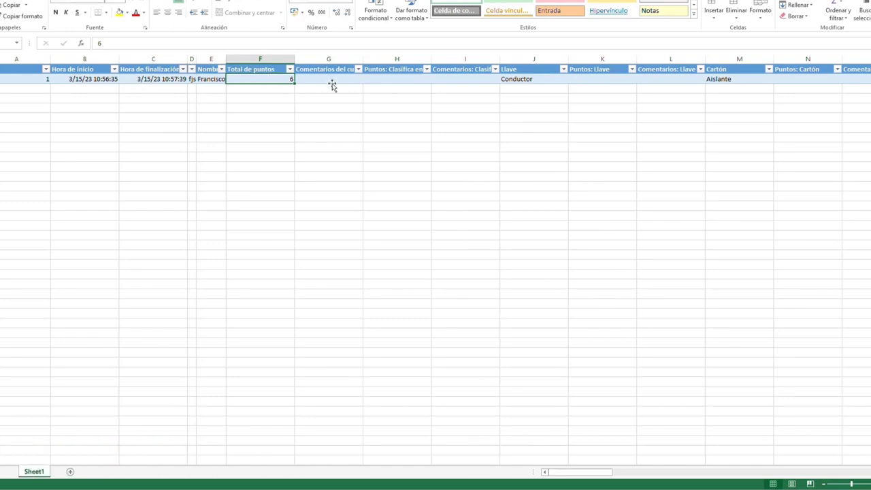
Review the response row across the answer, points and comments columns up to the current-intensity questions, and return to its start
{"action": "key", "text": "Right"}
{"action": "key", "text": "Right"}
{"action": "key", "text": "Right"}
{"action": "key", "text": "Right"}
{"action": "key", "text": "Right"}
{"action": "key", "text": "Right"}
{"action": "key", "text": "Right"}
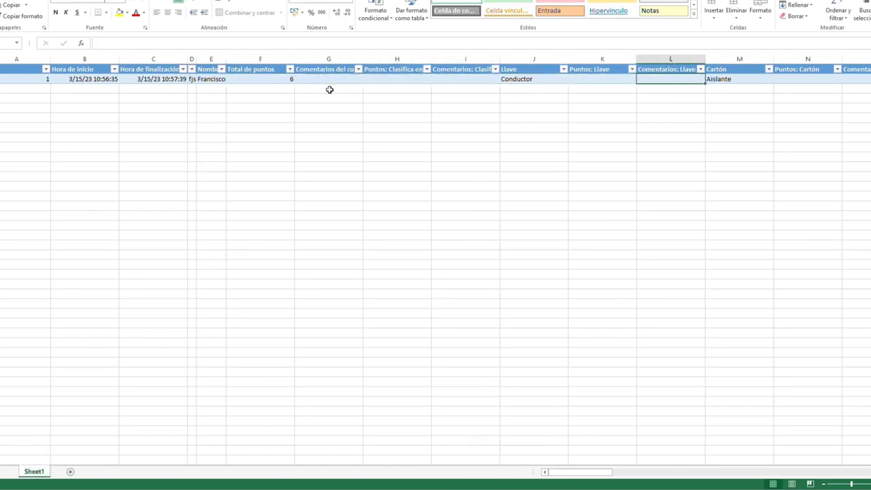
{"action": "key", "text": "Right"}
{"action": "key", "text": "Right"}
{"action": "key", "text": "Right"}
{"action": "key", "text": "Right"}
{"action": "key", "text": "Right"}
{"action": "key", "text": "Right"}
{"action": "key", "text": "Right"}
{"action": "key", "text": "Right"}
{"action": "key", "text": "Right"}
{"action": "key", "text": "Right"}
{"action": "key", "text": "Right"}
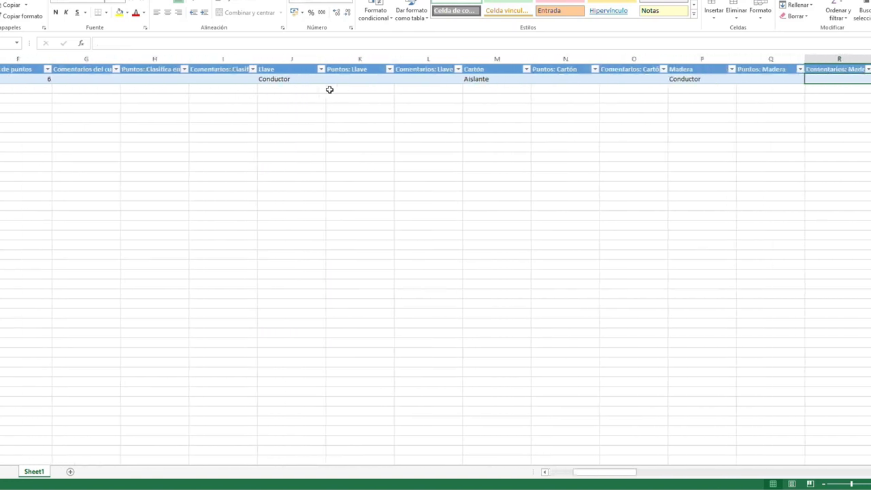
{"action": "key", "text": "Right"}
{"action": "key", "text": "Right"}
{"action": "key", "text": "Right"}
{"action": "key", "text": "Right"}
{"action": "key", "text": "Right"}
{"action": "key", "text": "Right"}
{"action": "key", "text": "Right"}
{"action": "key", "text": "Right"}
{"action": "key", "text": "Right"}
{"action": "key", "text": "Right"}
{"action": "key", "text": "Right"}
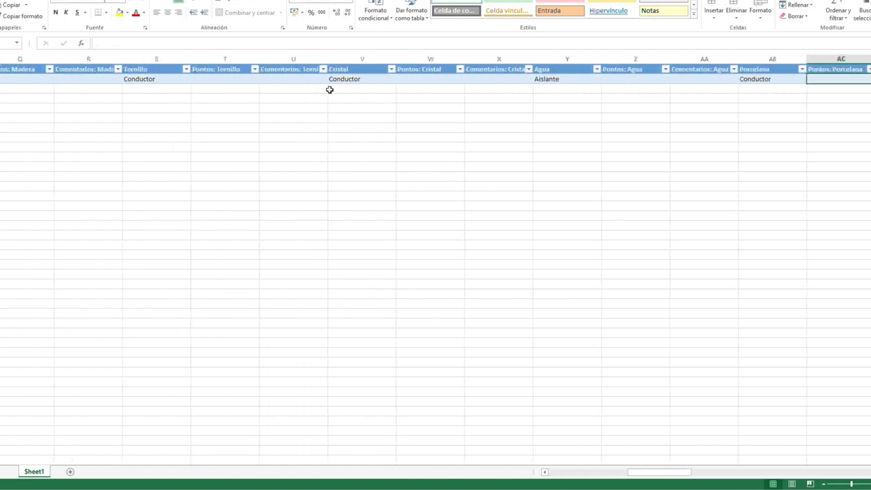
{"action": "key", "text": "Right"}
{"action": "key", "text": "Right"}
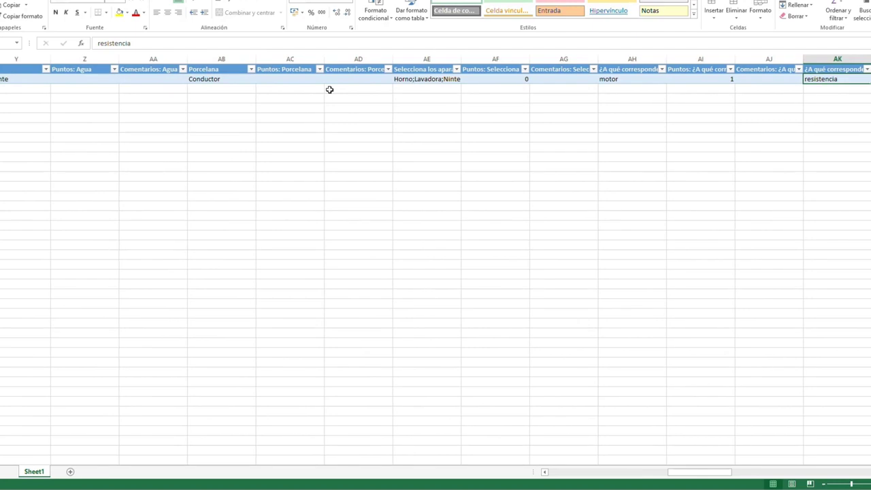
{"action": "key", "text": "Right"}
{"action": "key", "text": "Right"}
{"action": "key", "text": "Right"}
{"action": "key", "text": "Right"}
{"action": "key", "text": "Right"}
{"action": "key", "text": "Right"}
{"action": "key", "text": "Right"}
{"action": "key", "text": "Right"}
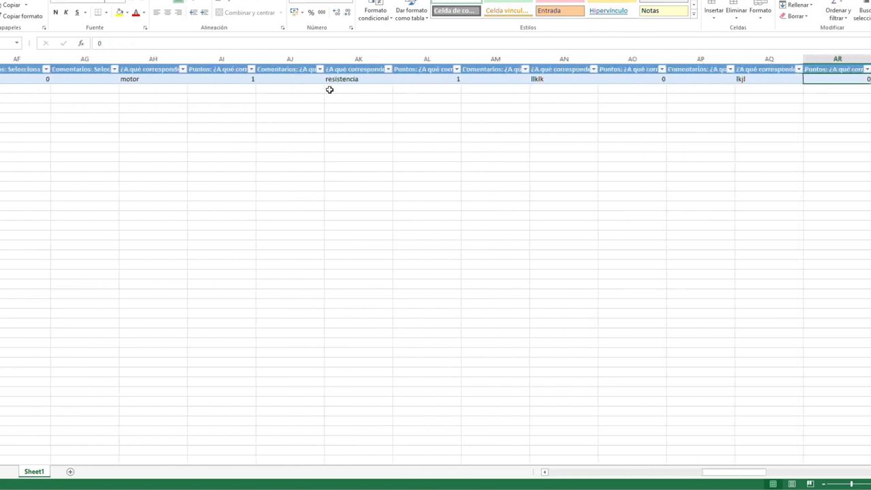
{"action": "key", "text": "Right"}
{"action": "key", "text": "Right"}
{"action": "key", "text": "Right"}
{"action": "key", "text": "Right"}
{"action": "key", "text": "Right"}
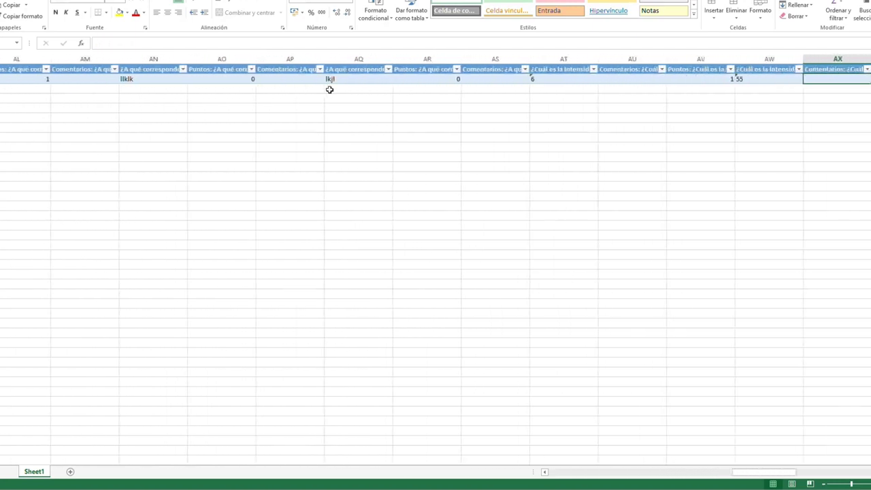
{"action": "key", "text": "Right"}
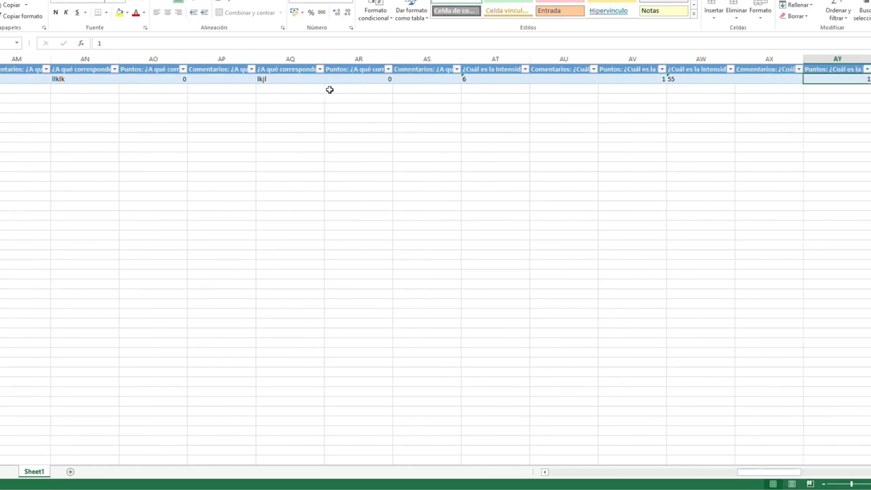
{"action": "key", "text": "Home"}
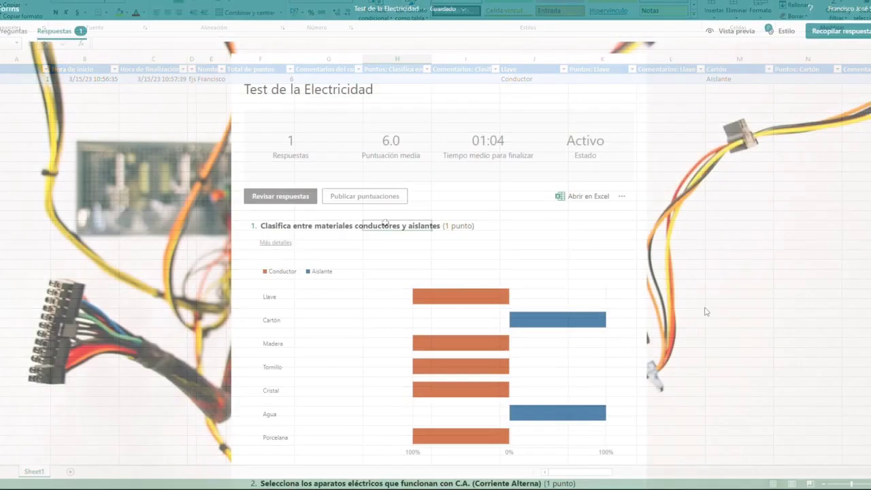
Back in Forms, preview the printable summary of the electricity test's responses, browse its pages, and close it without printing
{"action": "left_click", "coordinate": [621, 197]}
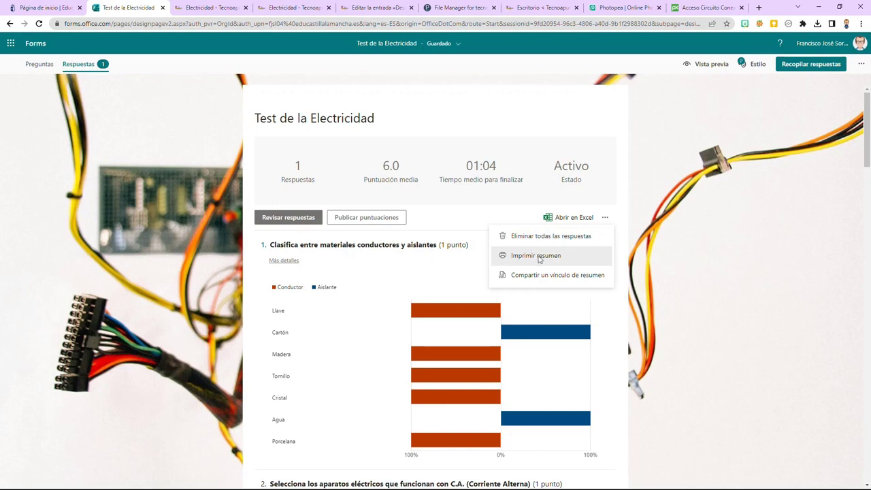
{"action": "left_click", "coordinate": [535, 256]}
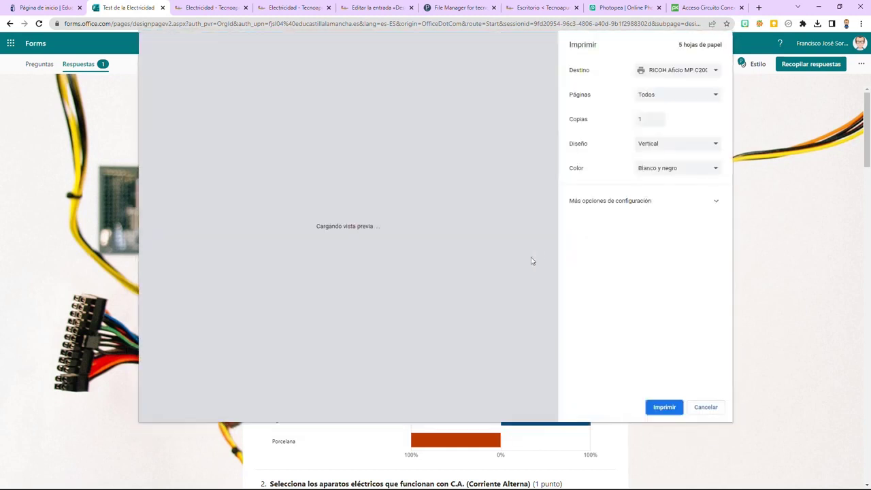
{"action": "scroll", "coordinate": [449, 243], "scroll_direction": "down", "scroll_amount": 9}
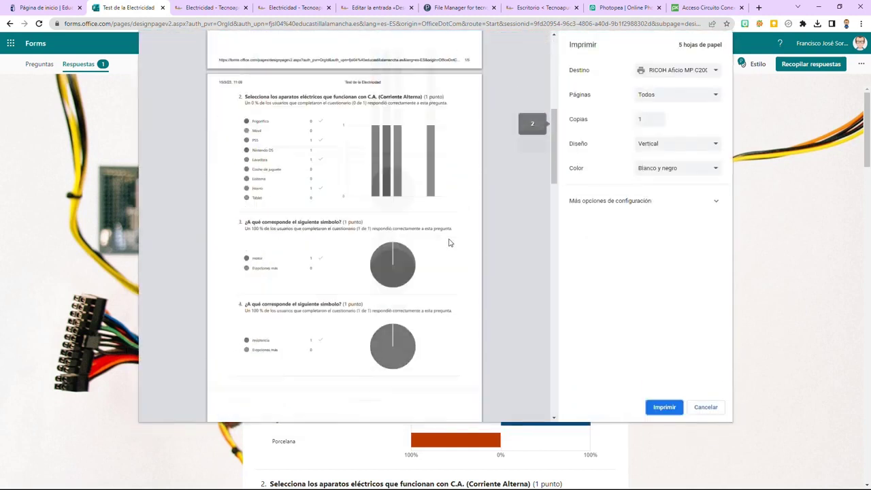
{"action": "left_click", "coordinate": [706, 407]}
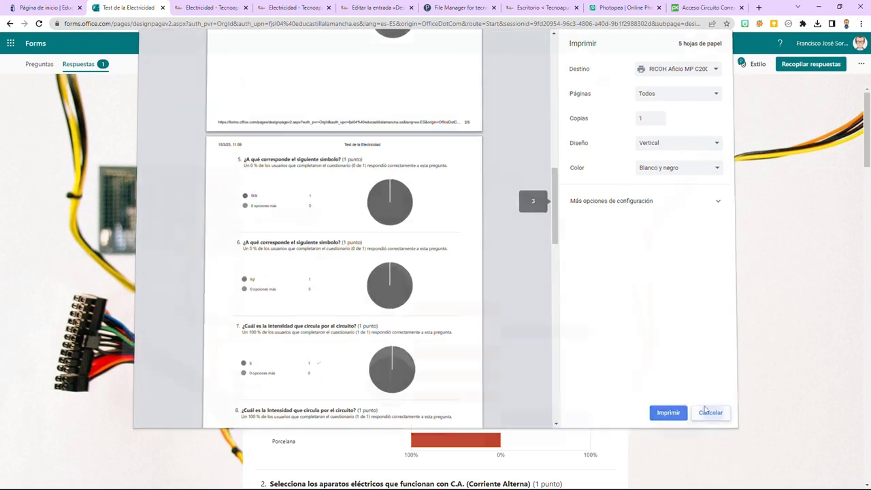
Open the list of unpublished scores, preview the respondent's graded electricity test, and return to the question editor
{"action": "left_click", "coordinate": [367, 219]}
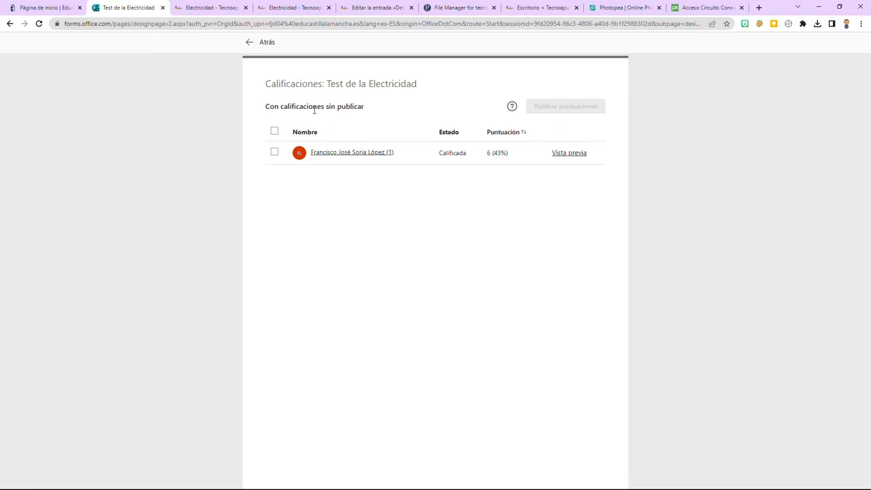
{"action": "left_click", "coordinate": [573, 154]}
{"action": "scroll", "coordinate": [535, 336], "scroll_direction": "down", "scroll_amount": 2}
{"action": "scroll", "coordinate": [535, 336], "scroll_direction": "down", "scroll_amount": 1}
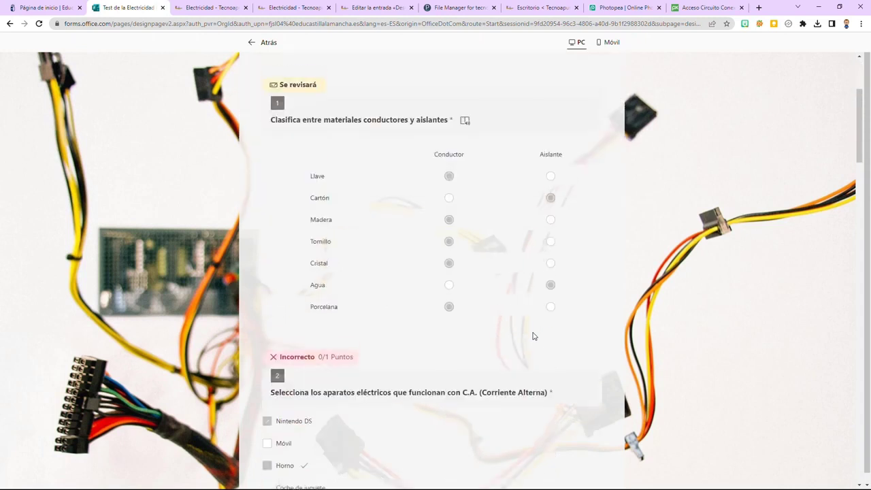
{"action": "key", "text": "Escape"}
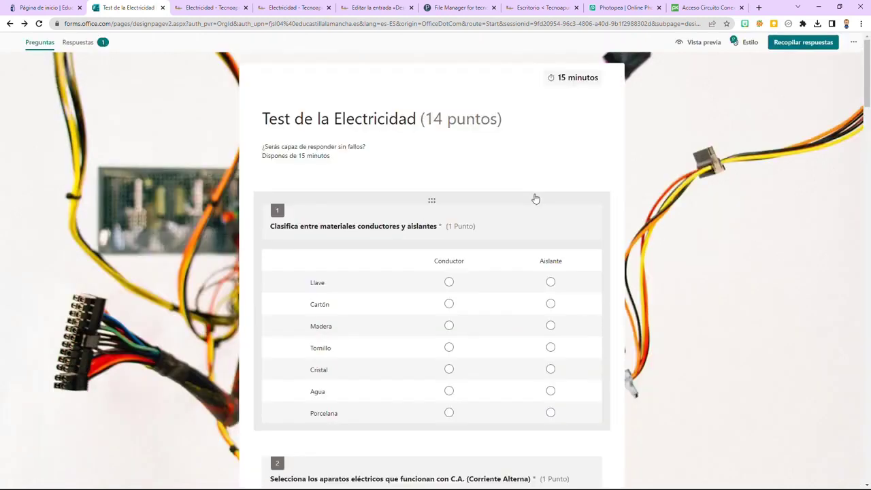